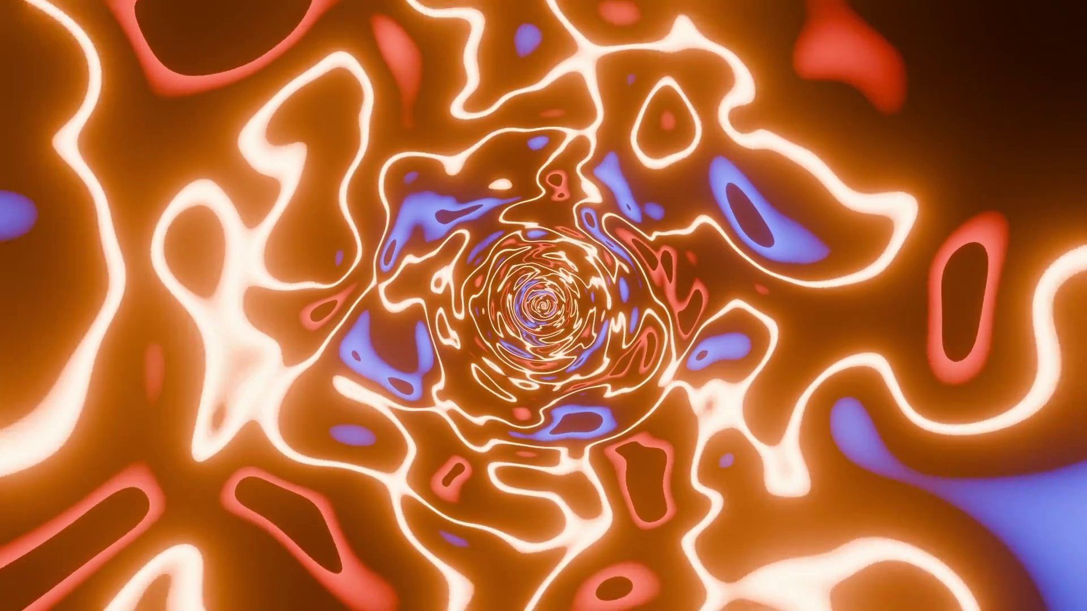
Step: Delete the default cube and light, and add a cylinder mesh in their place
left_click_drag(360, 134, 606, 407)
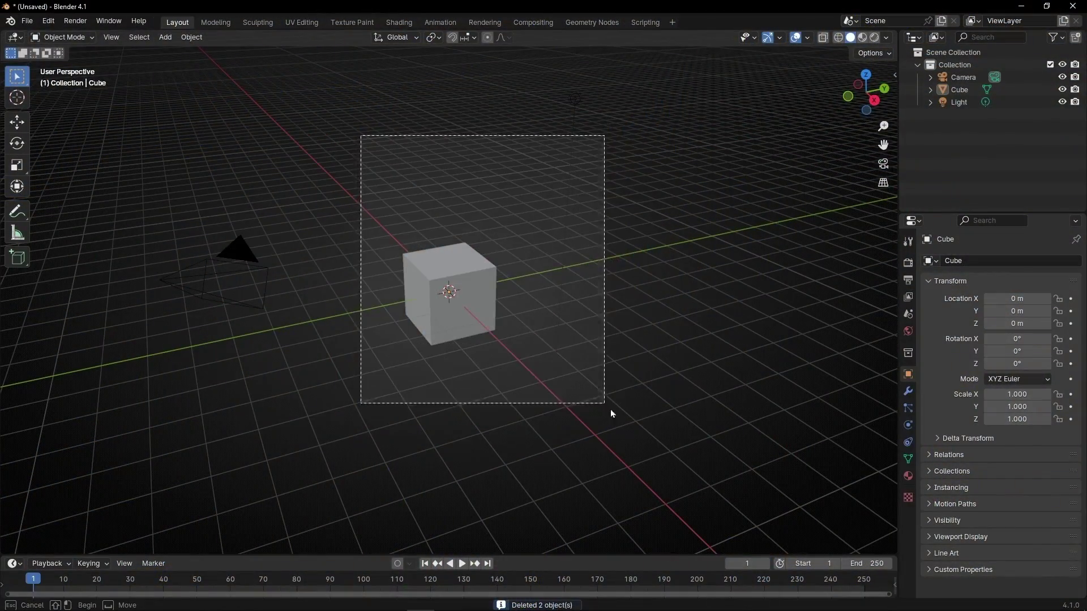
key("Delete")
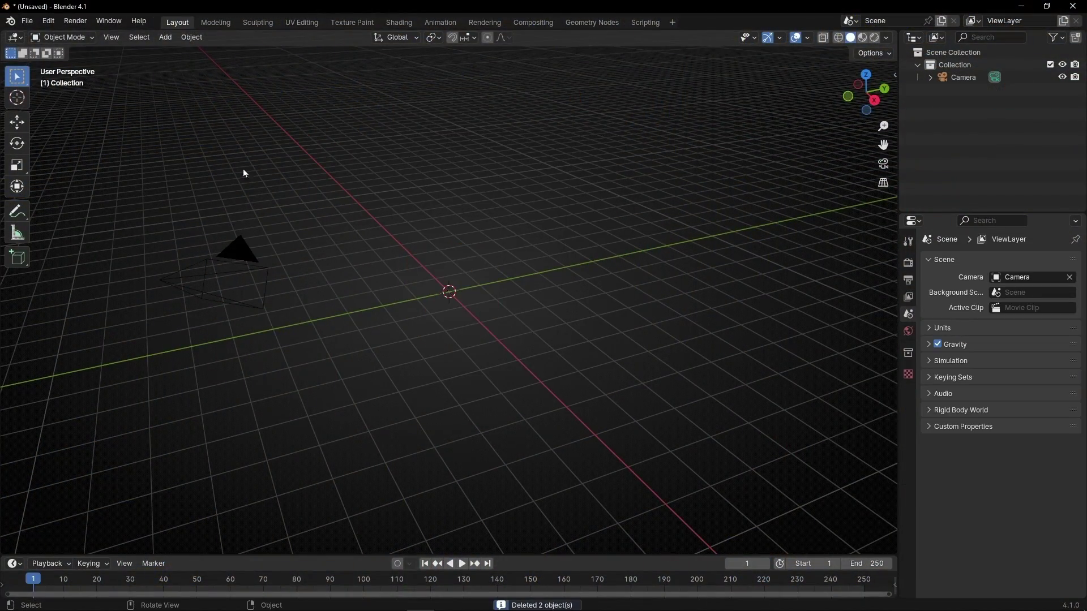
left_click(165, 37)
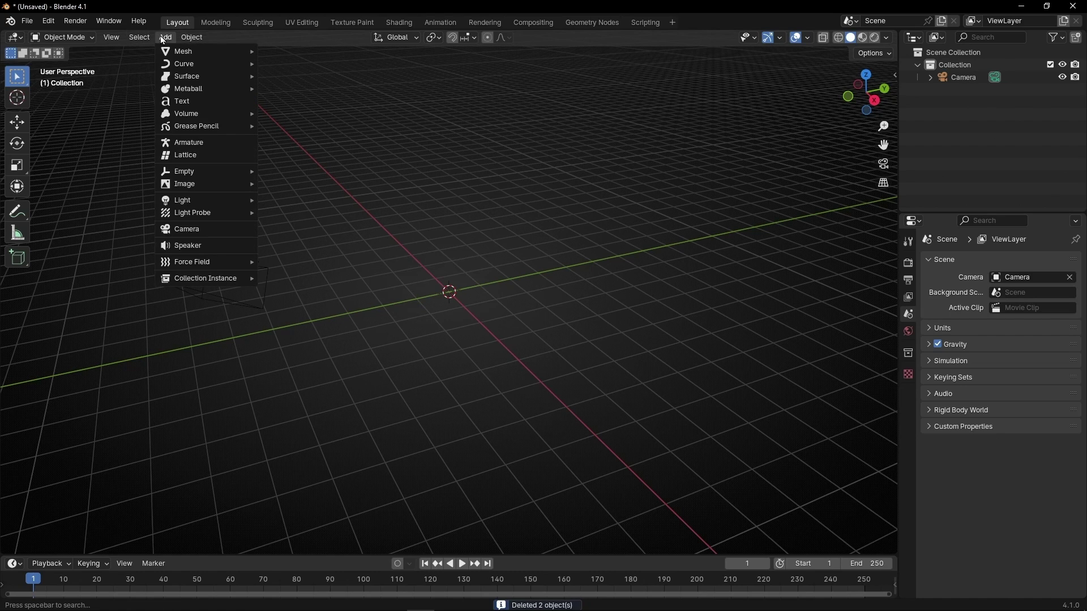
mouse_move(166, 56)
left_click(304, 113)
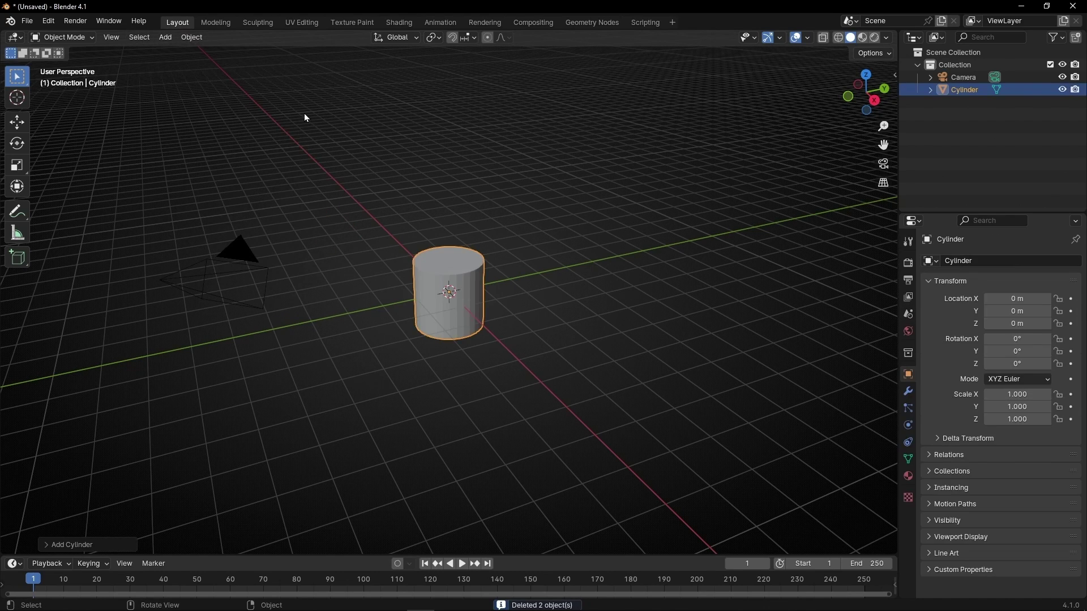
Step: Give the new cylinder 230 vertices and a depth of 15.5 m
left_click(59, 545)
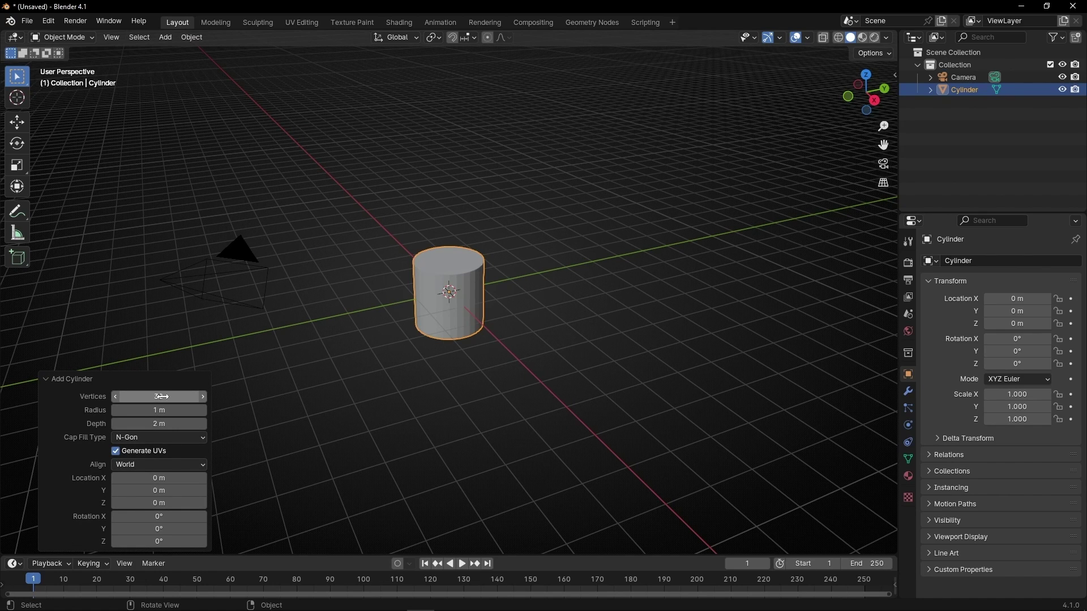
scroll(433, 305, "up", 5)
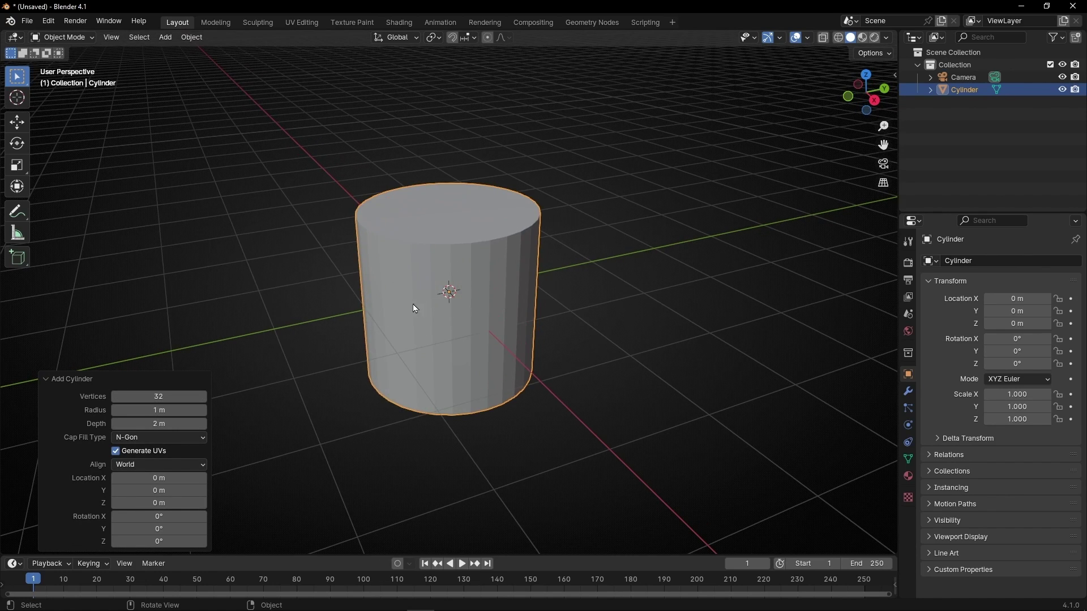
left_click_drag(152, 397, 162, 394)
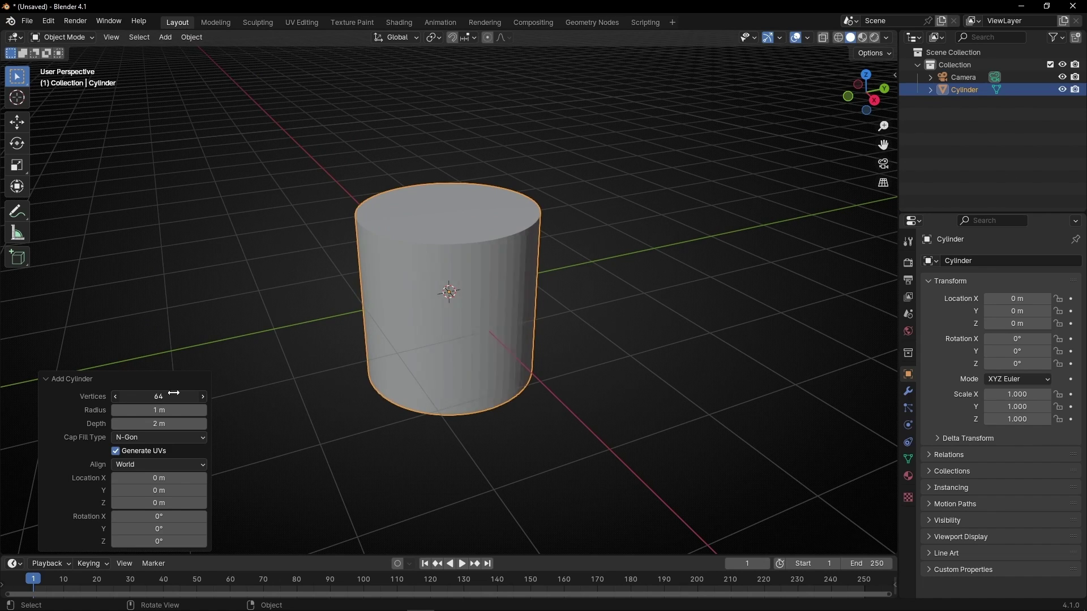
left_click_drag(263, 393, 267, 393)
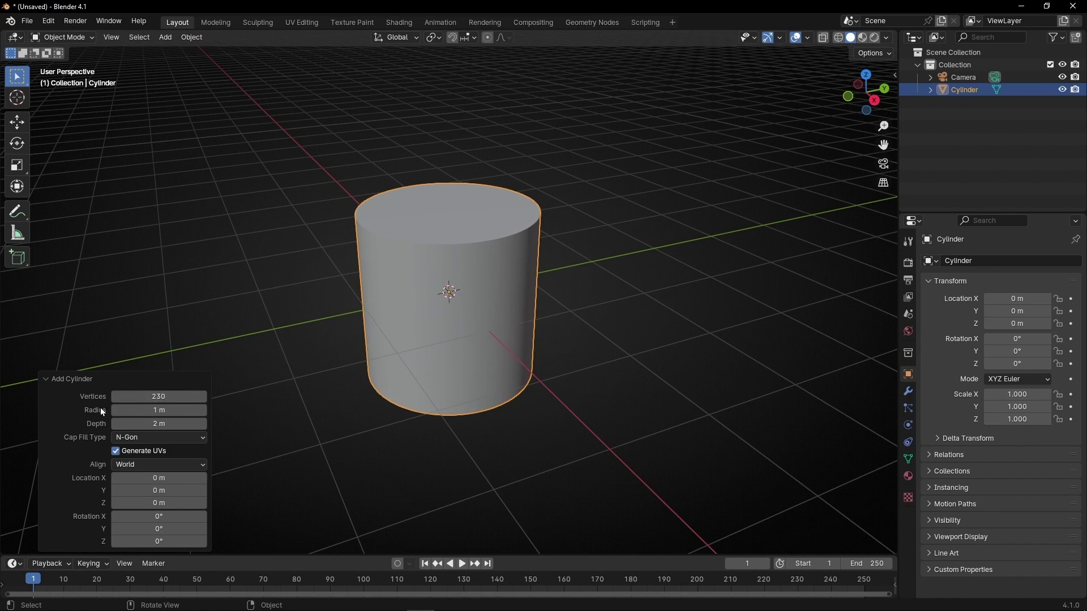
left_click_drag(153, 424, 543, 354)
left_click_drag(924, 298, 924, 298)
scroll(377, 366, "down", 5)
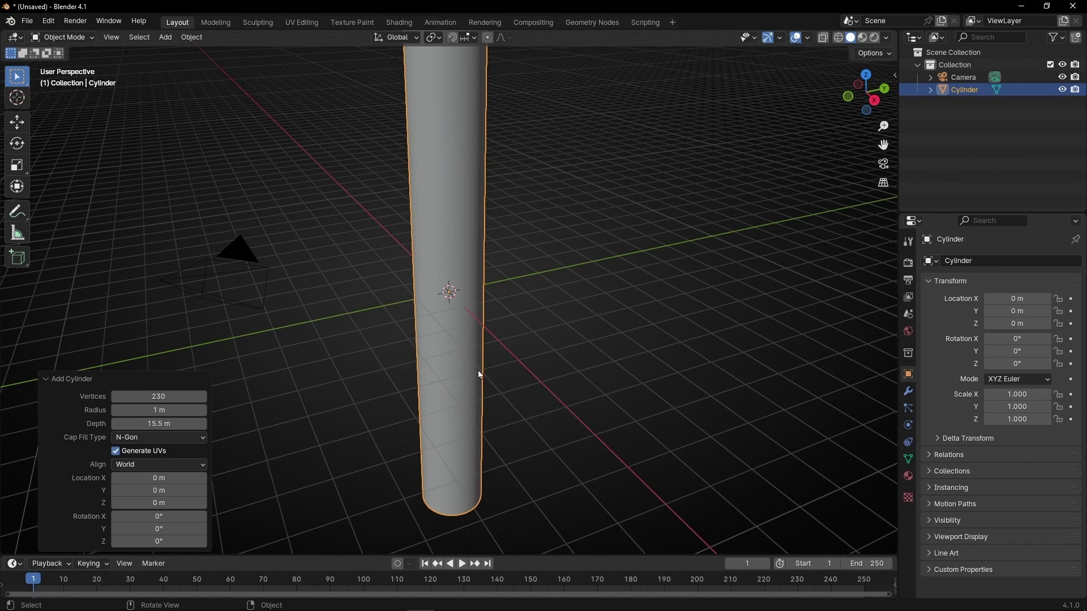
Step: Set the new cylinder's Y rotation to 90° so it lies along the X axis
mouse_move(143, 528)
left_mouse_down()
mouse_move(170, 529)
mouse_move(141, 537)
left_mouse_up()
left_click(149, 529)
type("90")
key("Return")
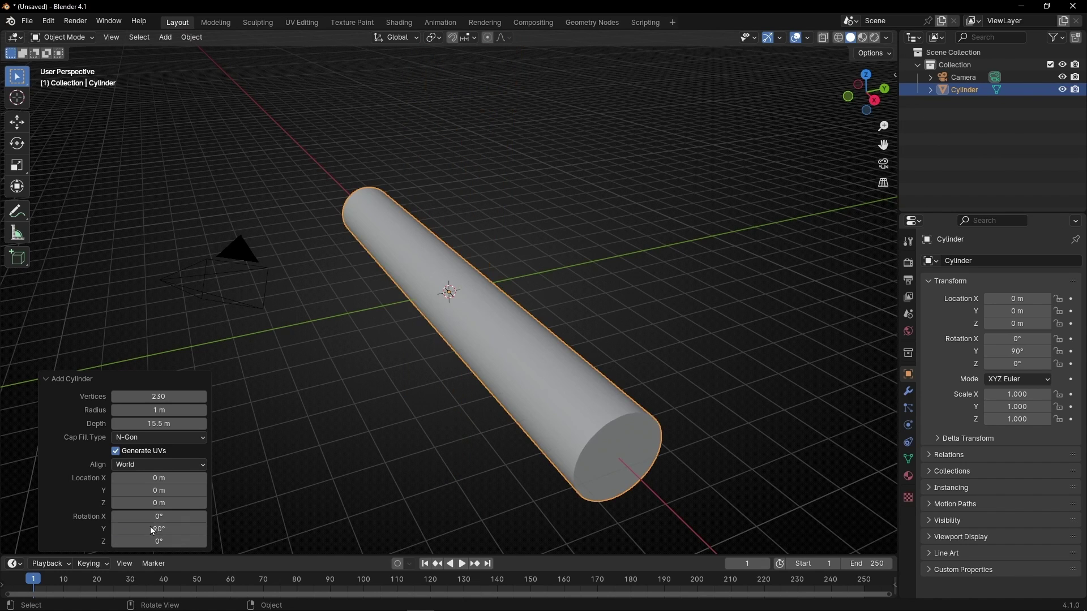
Step: Open the cylinder's ends by setting its cap fill type to Nothing, and set its depth to 40 m
middle_click_drag(670, 473, 486, 355)
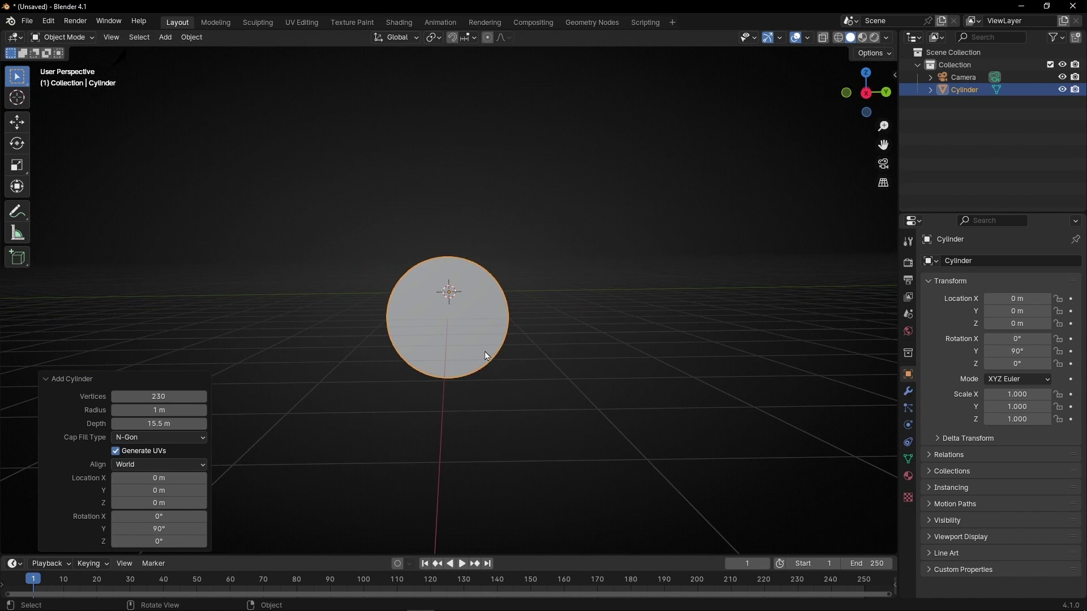
left_click(167, 440)
left_click(153, 449)
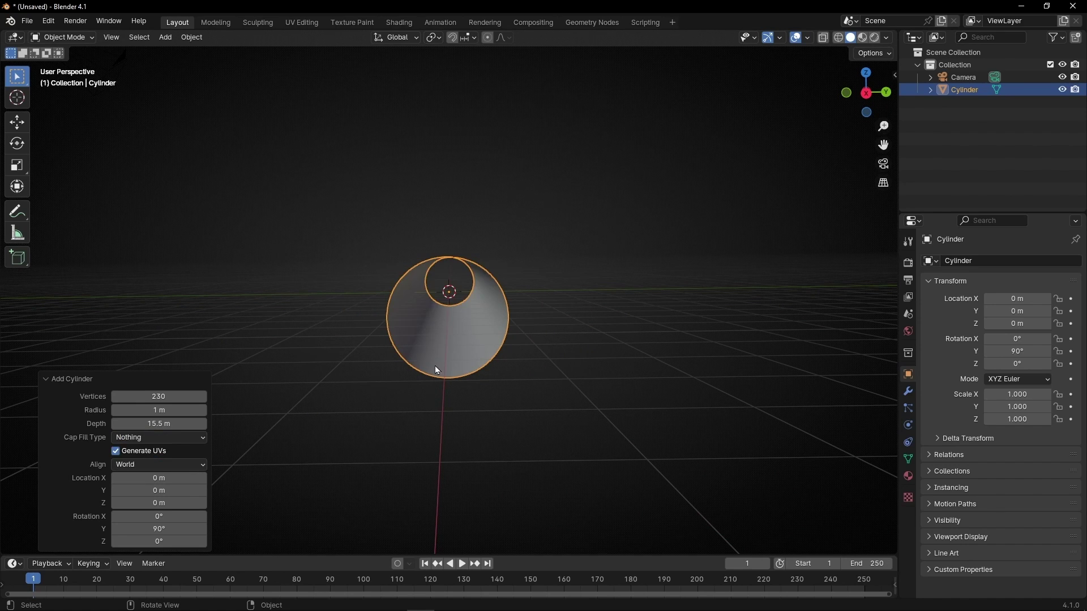
middle_click_drag(439, 366, 497, 376)
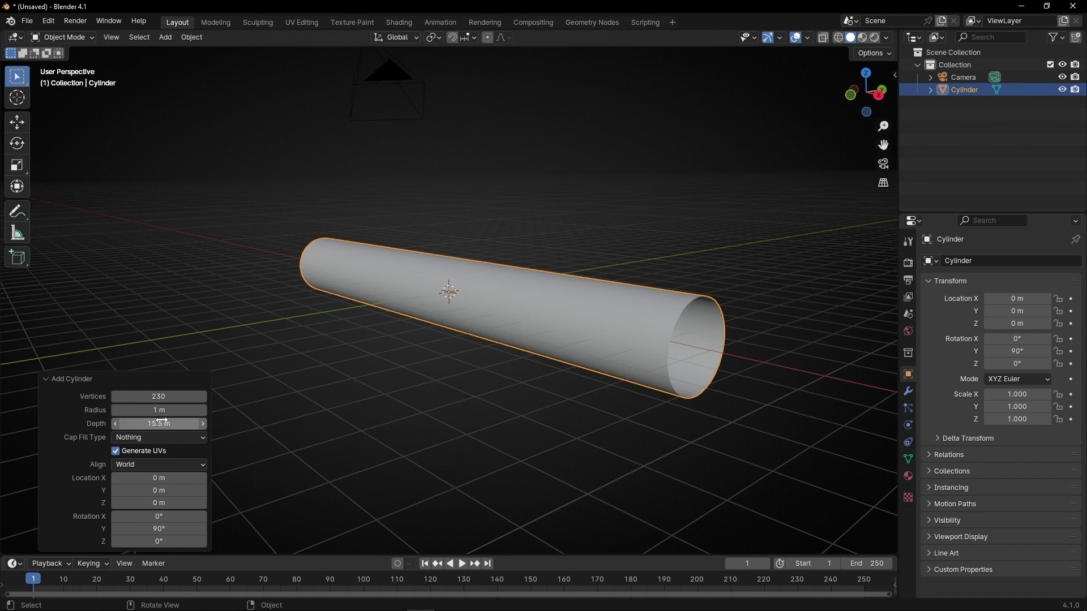
left_click_drag(161, 421, 5, 432)
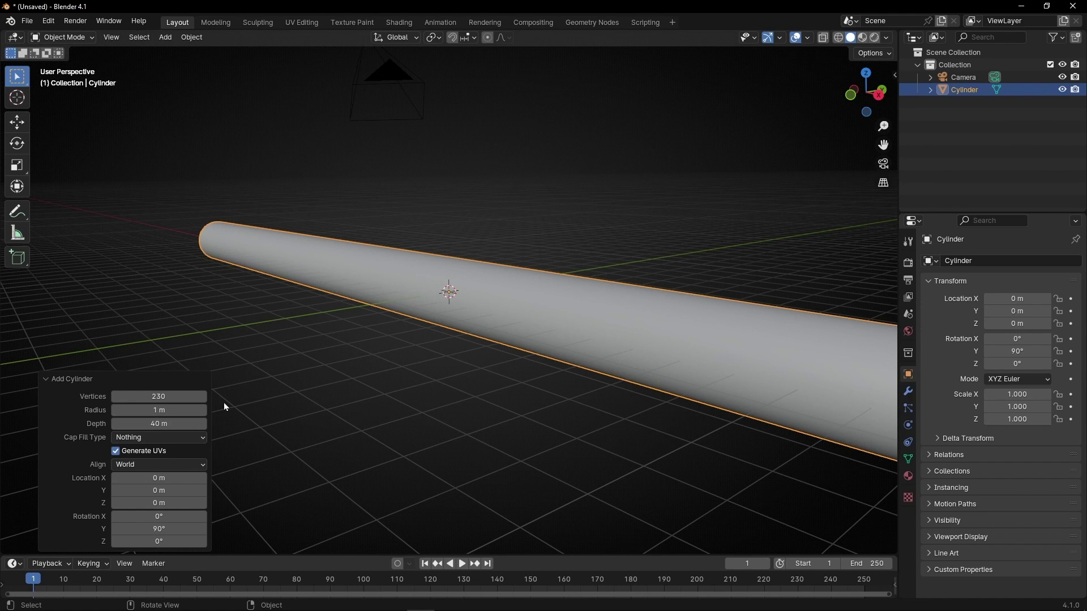
Step: Select the camera and set its X, Y and Z location to 0
middle_click_drag(224, 406, 430, 365)
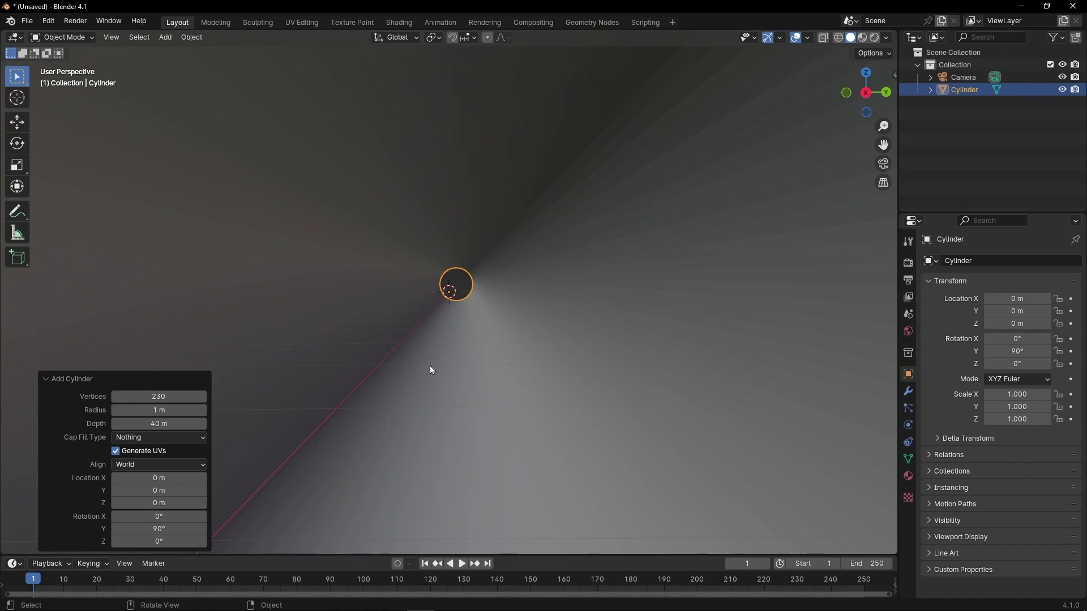
scroll(484, 360, "down", 5)
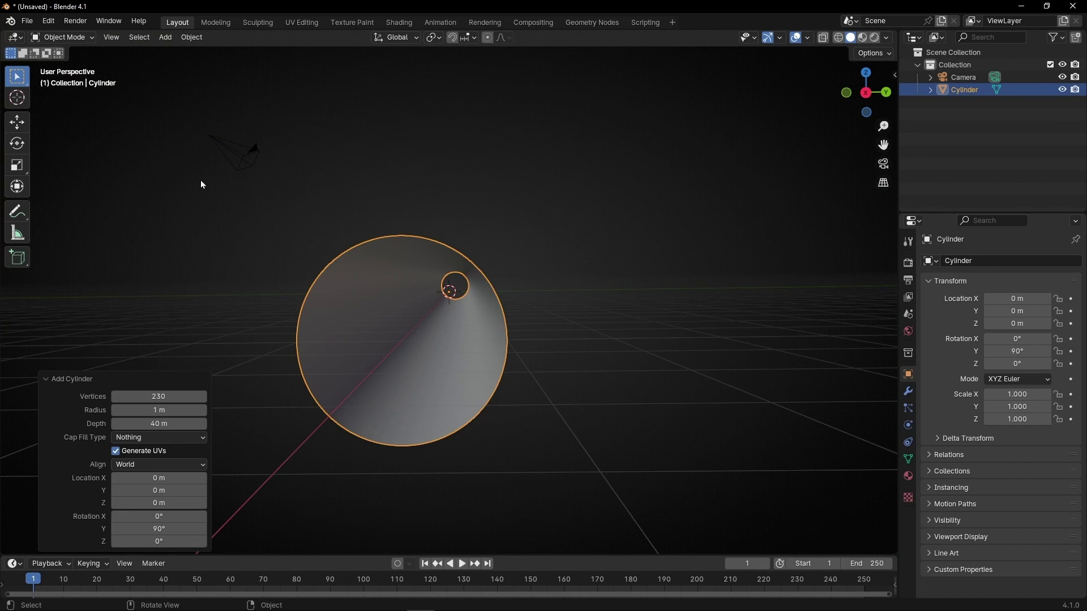
left_click(224, 152)
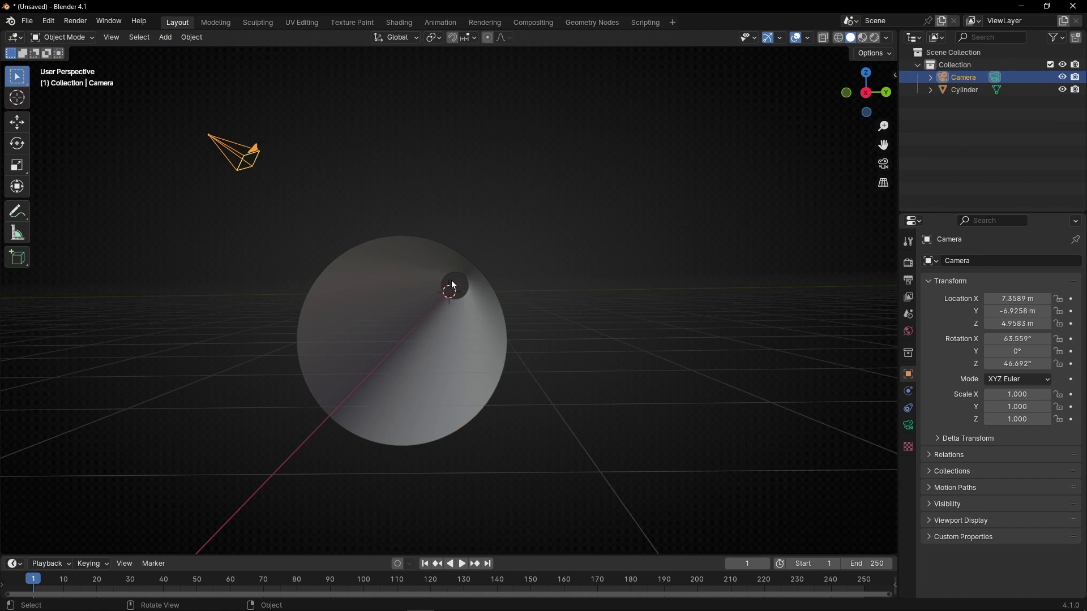
key("n")
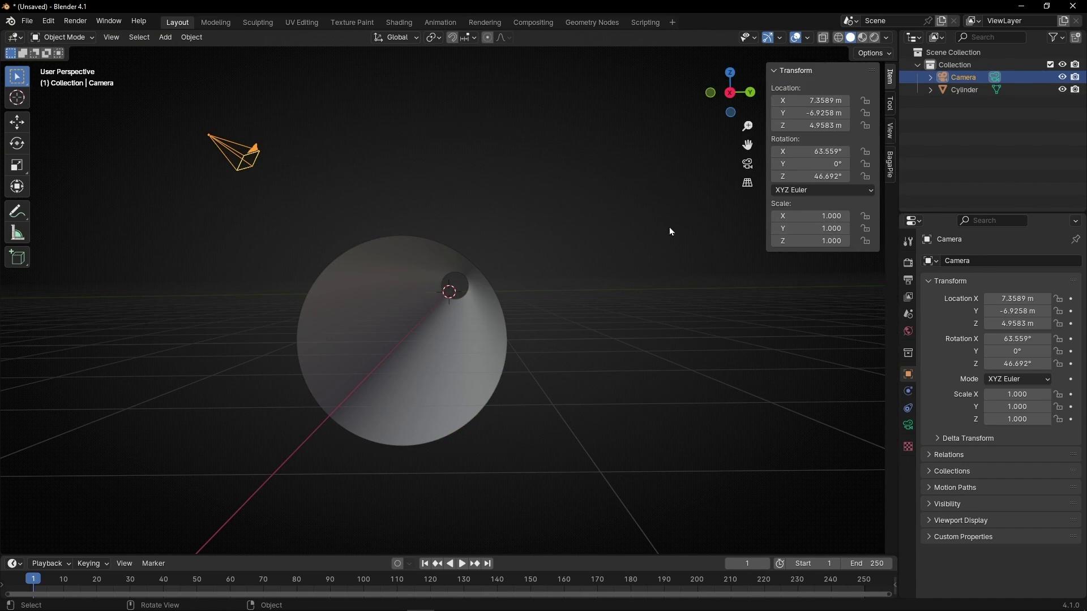
left_click_drag(792, 101, 792, 125)
type("0")
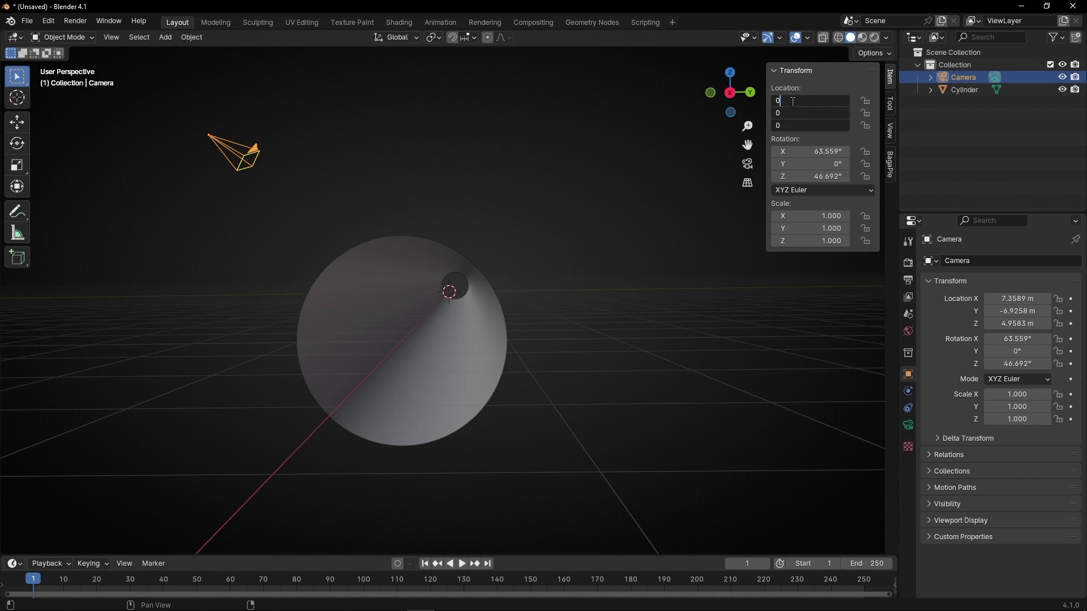
key("Return")
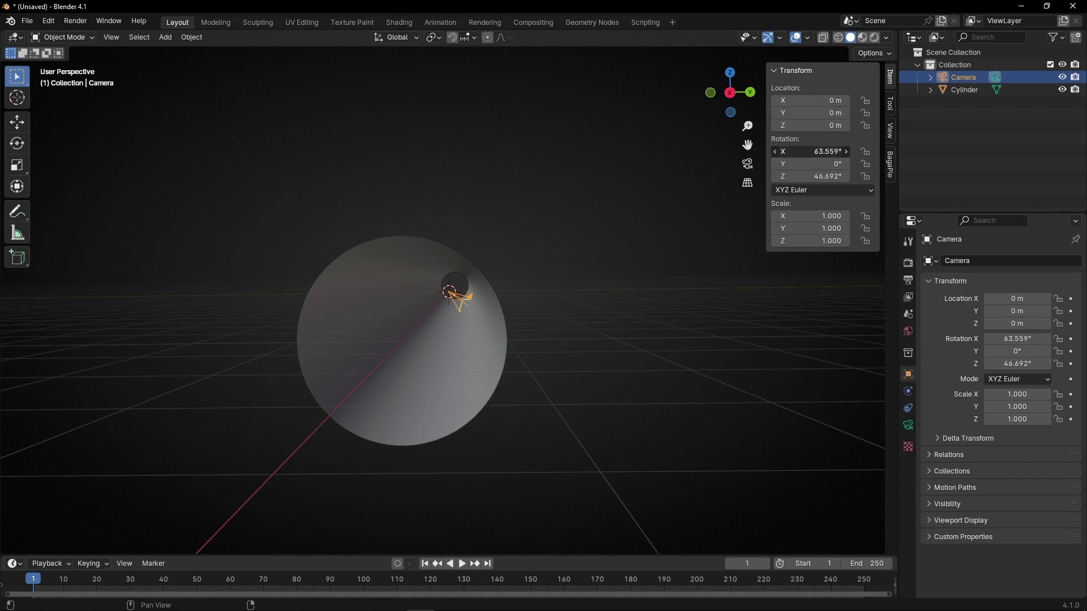
Step: Set the camera's X rotation and Z rotation to 90° each so it faces along the cylinder
left_click(805, 150)
type("90")
key("Return")
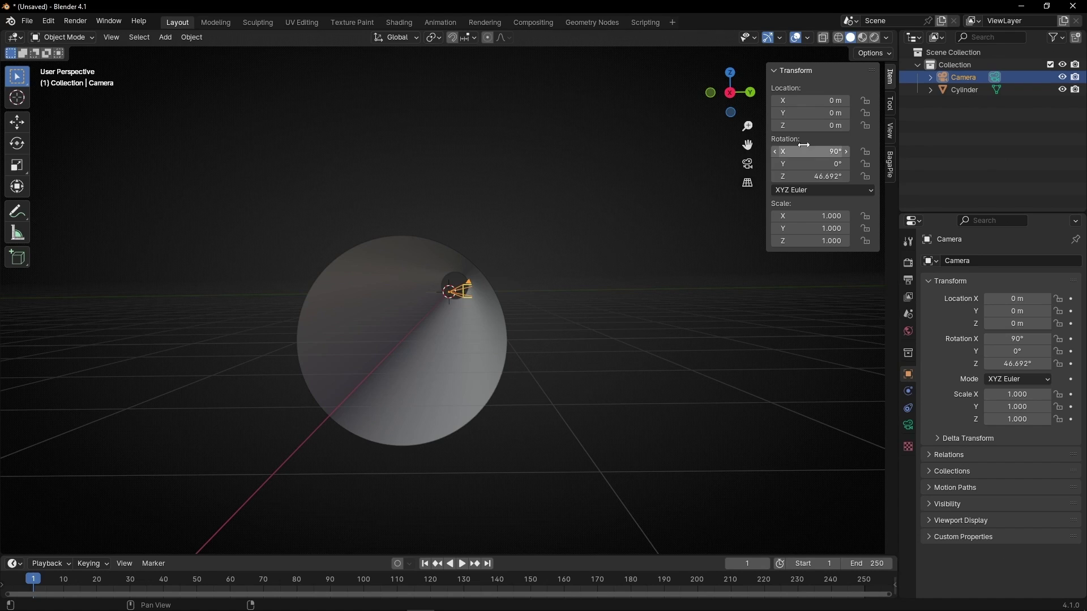
left_click(808, 177)
type("90")
key("Return")
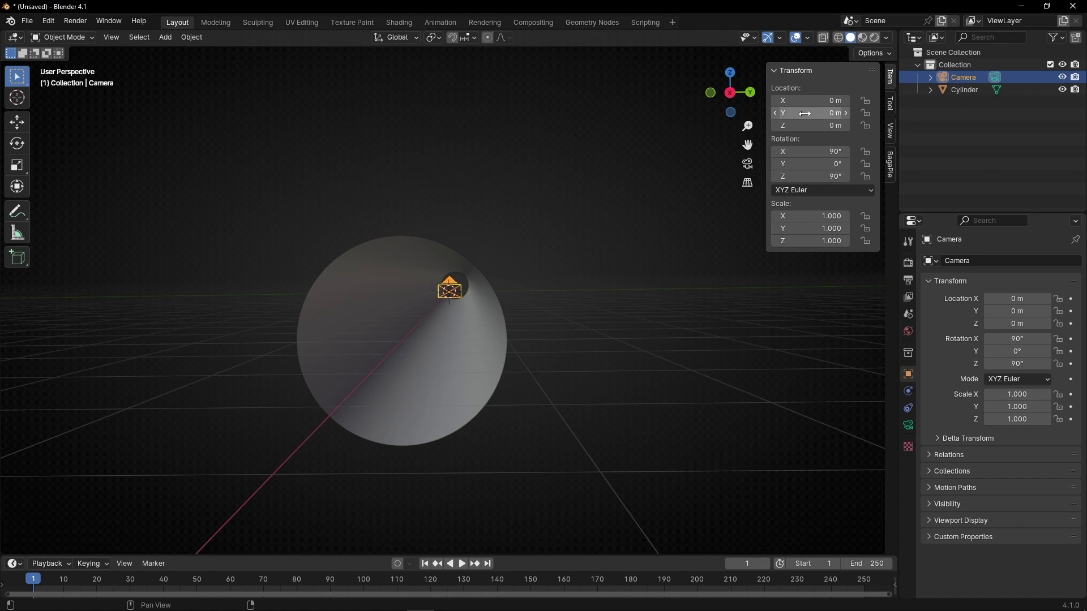
Step: Move the camera to X location 22.25 m and look through it so the tunnel fills the frame
left_click_drag(796, 113, 835, 100)
key("ctrl+z")
mouse_move(558, 292)
middle_mouse_down()
mouse_move(494, 317)
mouse_move(562, 301)
middle_mouse_up()
key("KP_0")
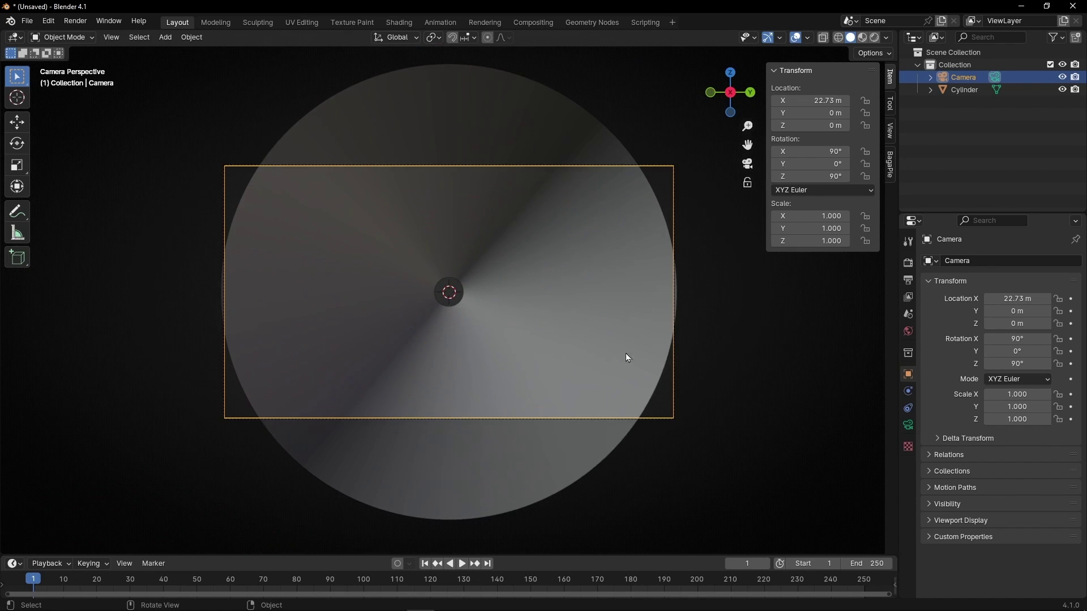
left_click_drag(832, 100, 821, 101)
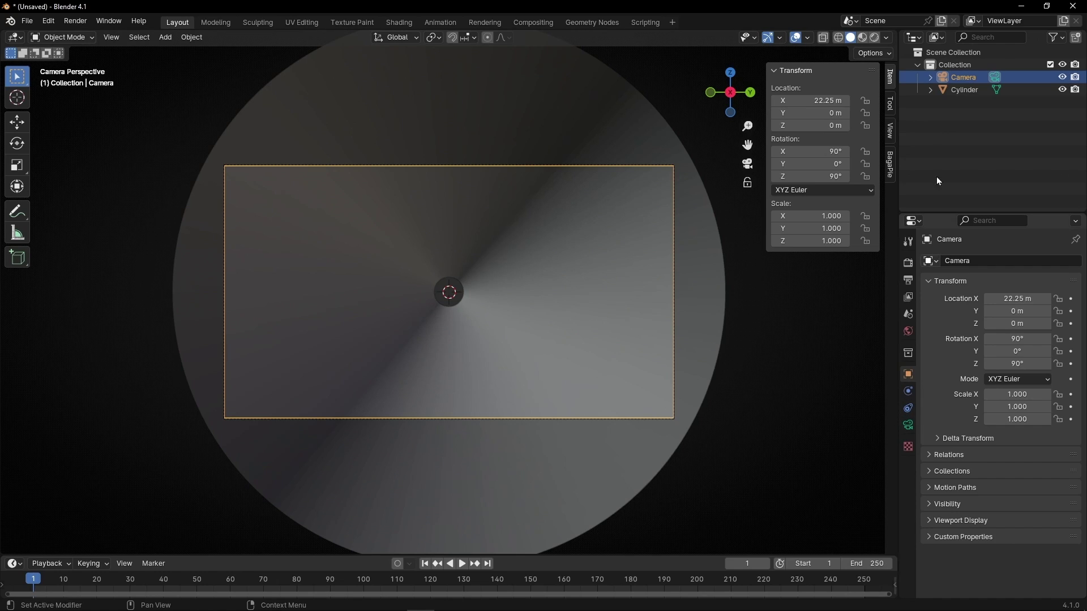
Step: Set the camera's passepartout opacity to 1.000 and hide the viewport sidebar
left_click(907, 425)
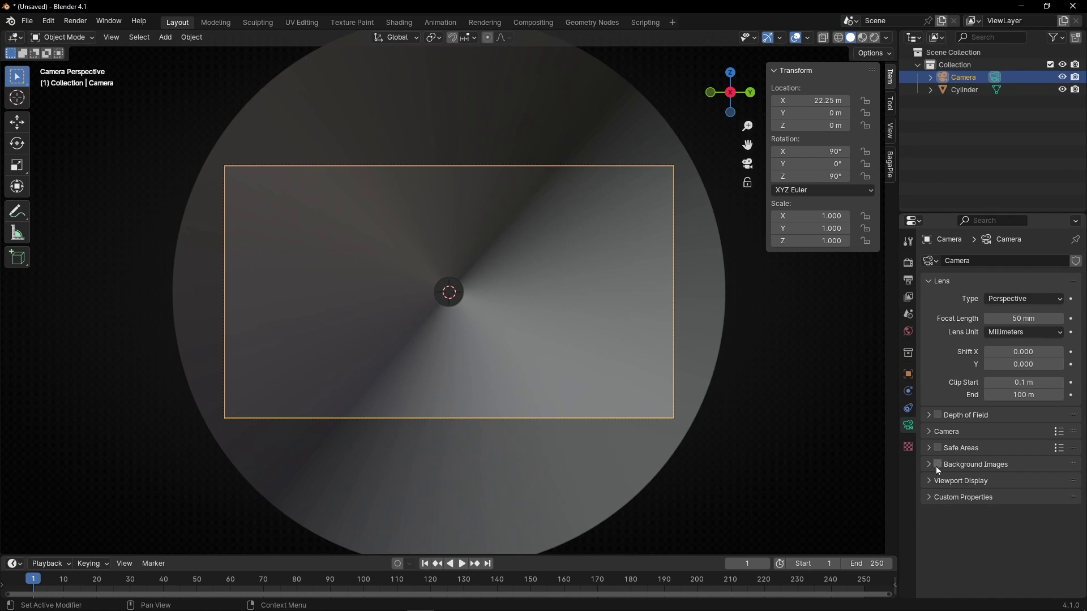
left_click(926, 482)
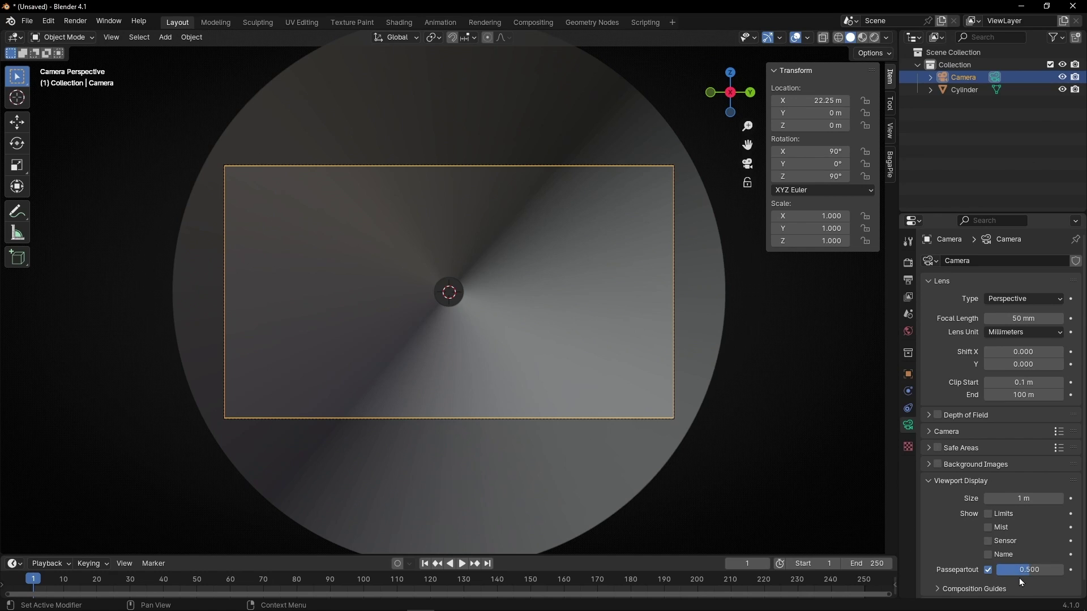
left_click_drag(1019, 569, 1062, 569)
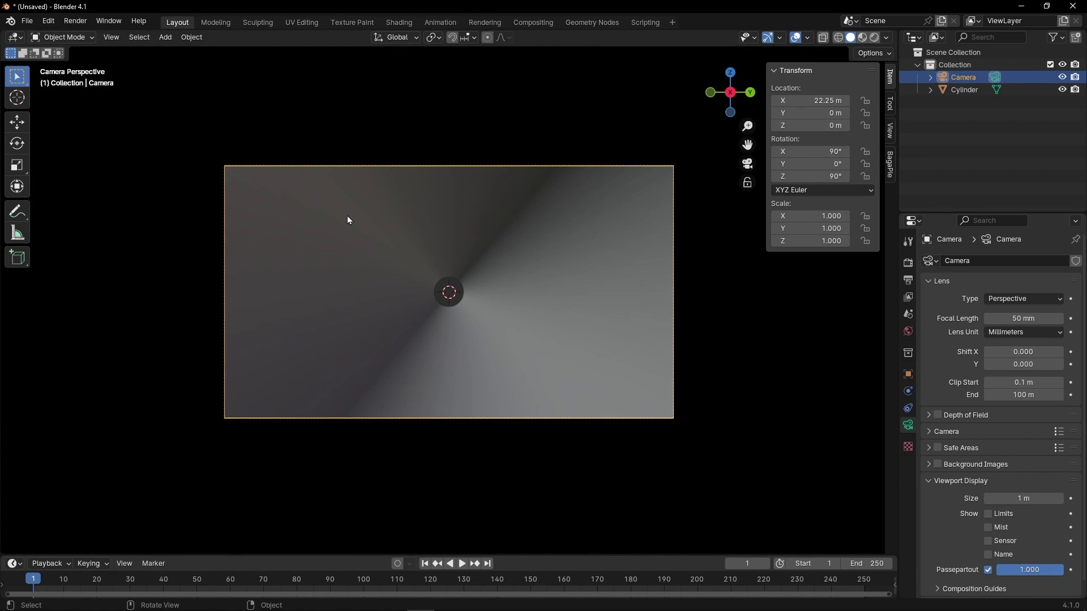
key("n")
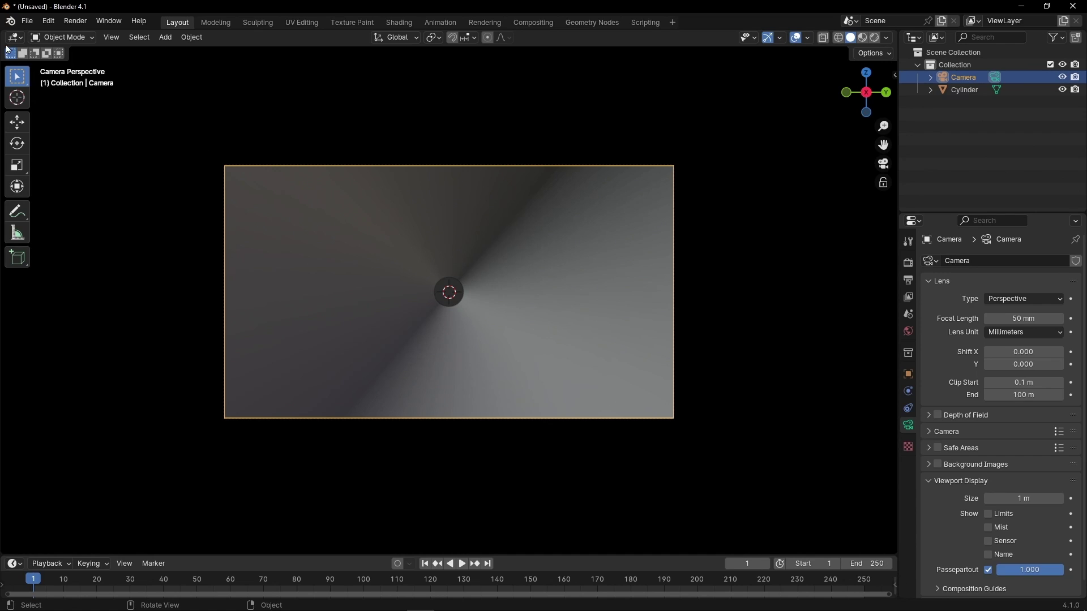
Step: Split the 3D viewport vertically and turn one half into a Shader Editor with its sidebar hidden
left_click_drag(3, 36, 461, 34)
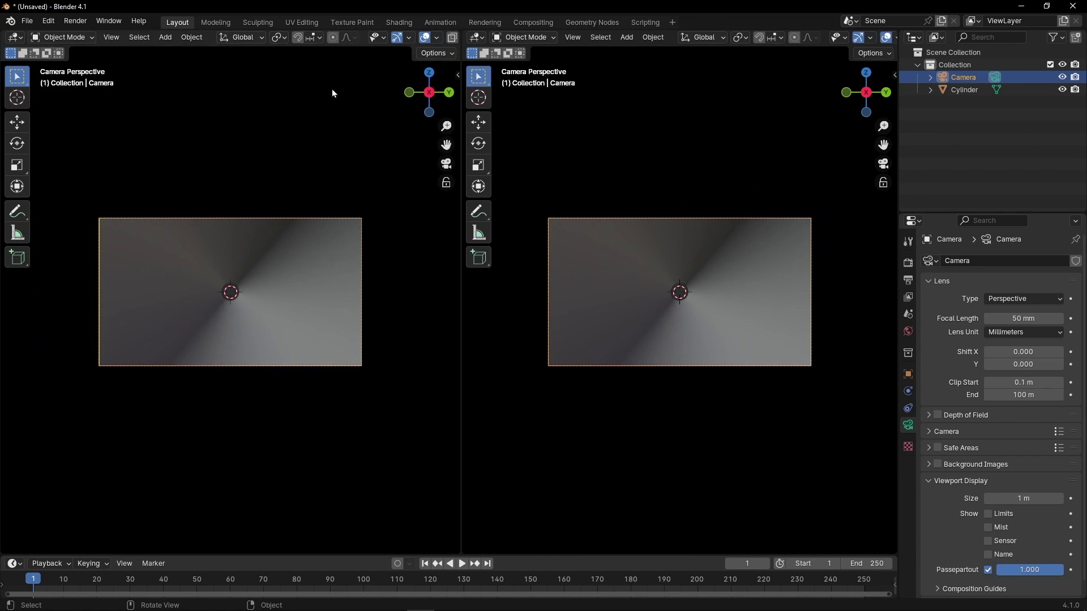
left_click(14, 36)
left_click(43, 148)
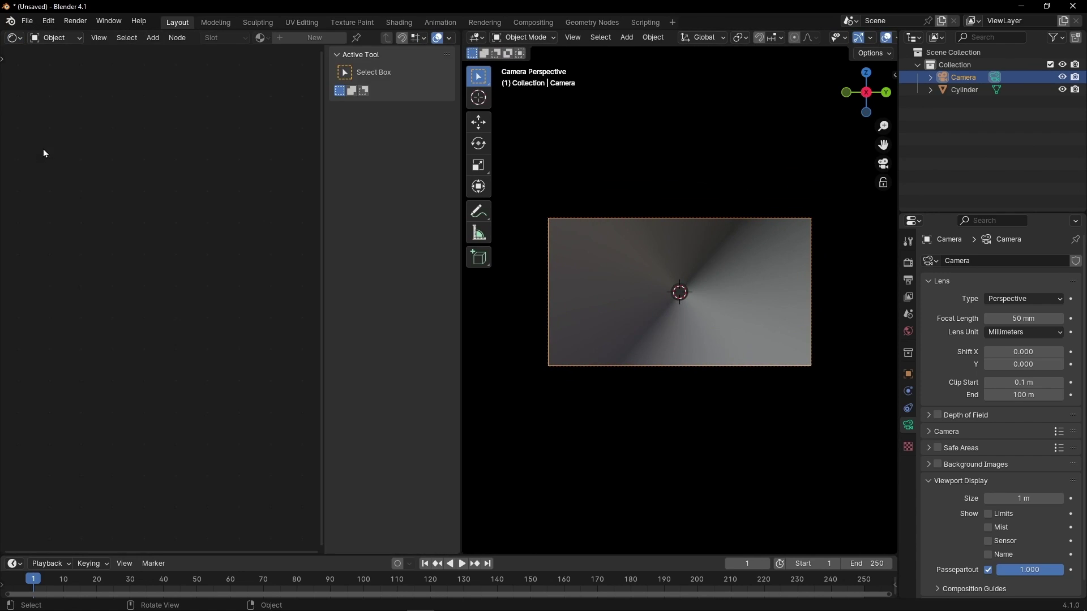
key("n")
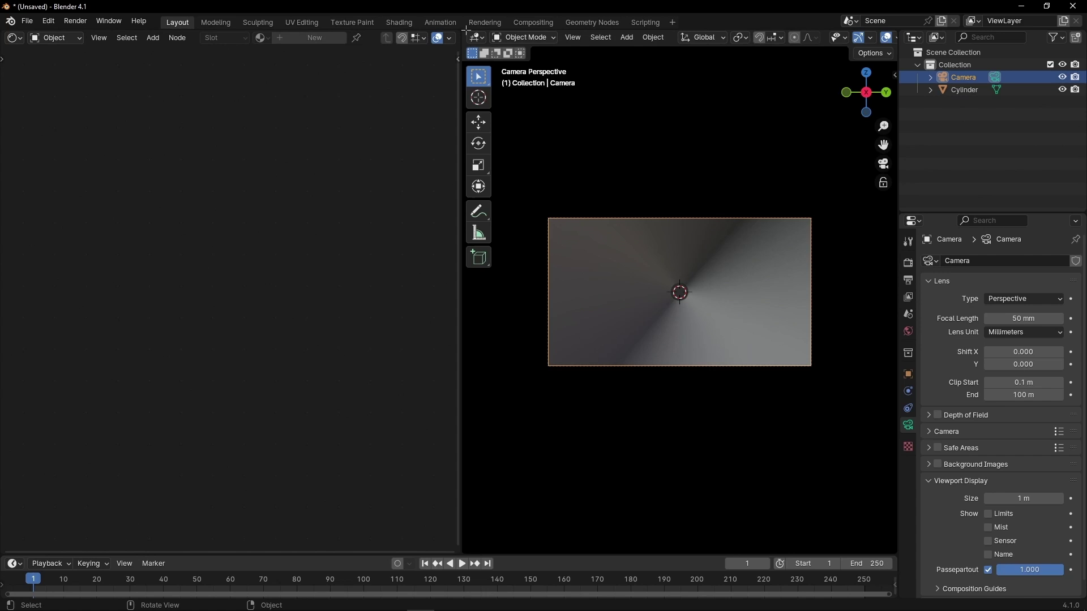
Step: Split the remaining 3D viewport horizontally, select the cylinder and show it from outside in the upper view
left_click_drag(465, 28, 571, 281)
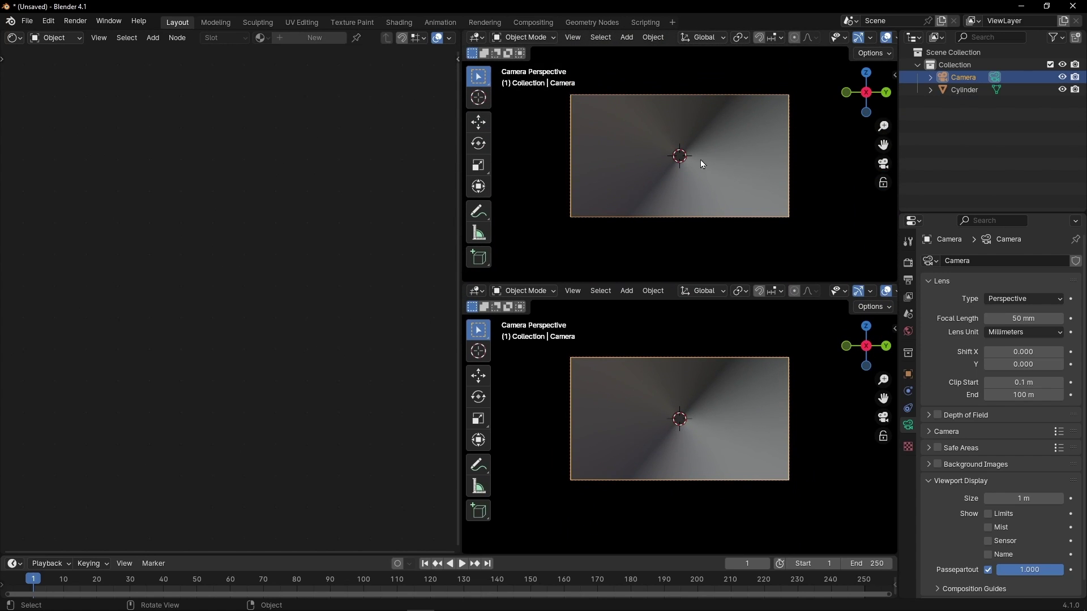
left_click(686, 145)
middle_click_drag(686, 145, 763, 187)
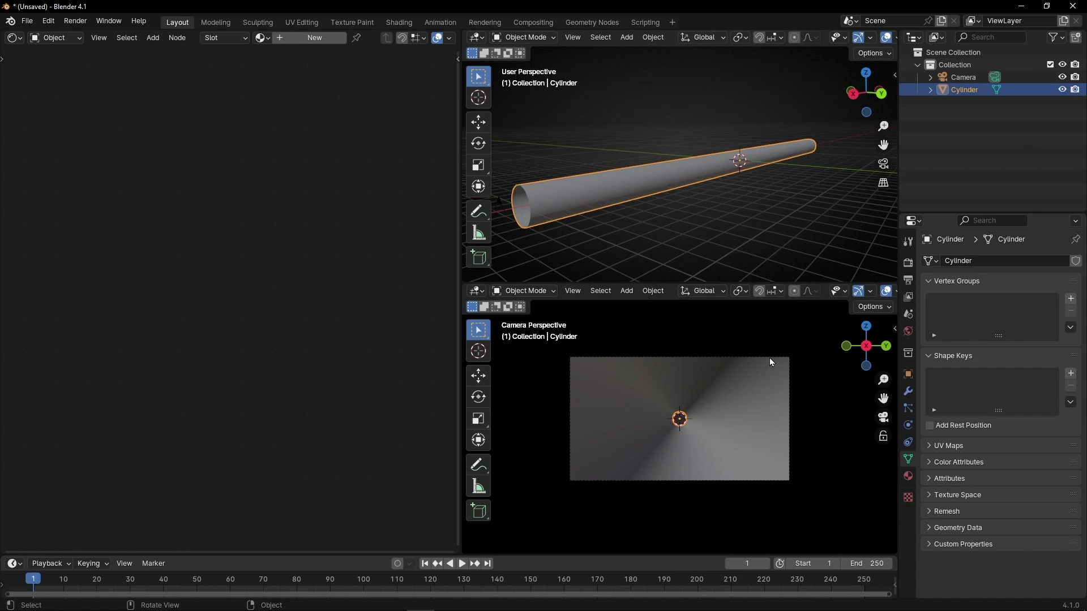
Step: Switch both 3D viewports to Material Preview shading
key("z")
left_click(763, 258)
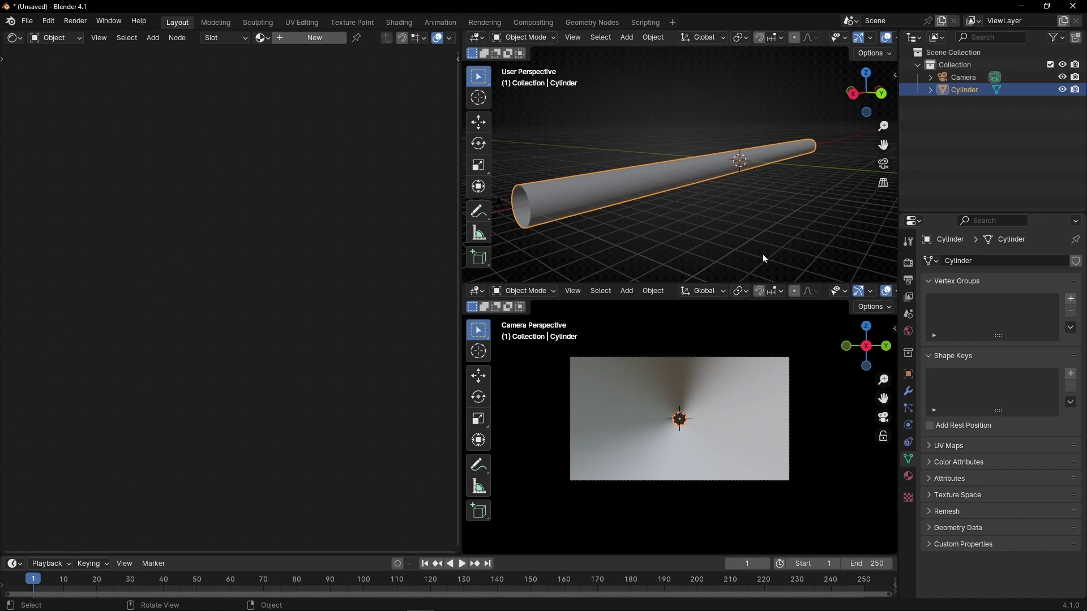
left_click(736, 137)
key("z")
left_click(732, 209)
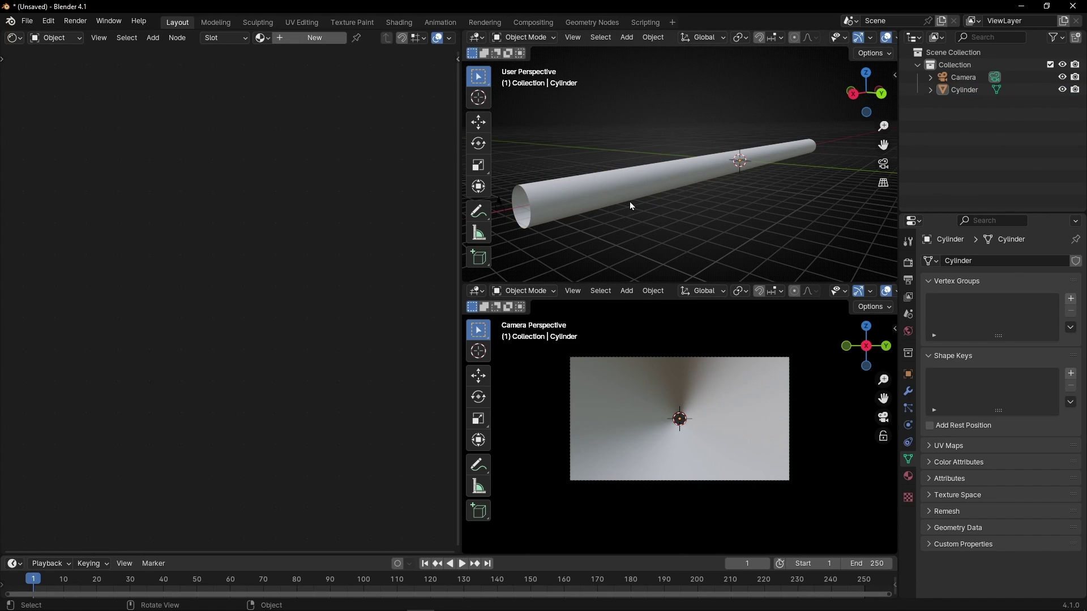
Step: Give the cylinder a new material and delete its Principled BSDF node
left_click(640, 184)
left_click(314, 37)
scroll(240, 240, "up", 6)
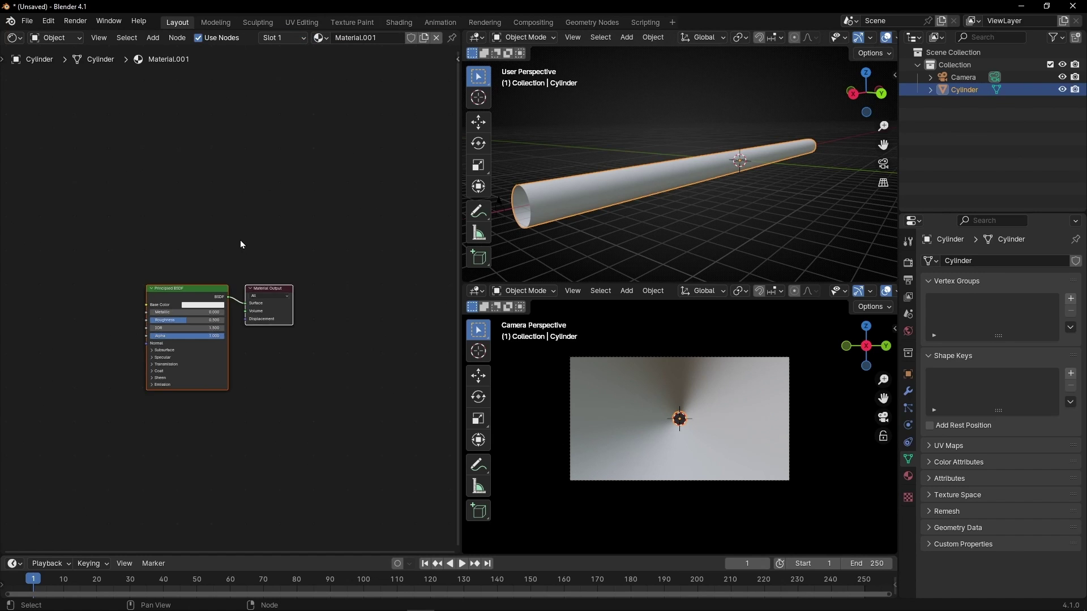
middle_click_drag(324, 159, 314, 178)
left_click(229, 210)
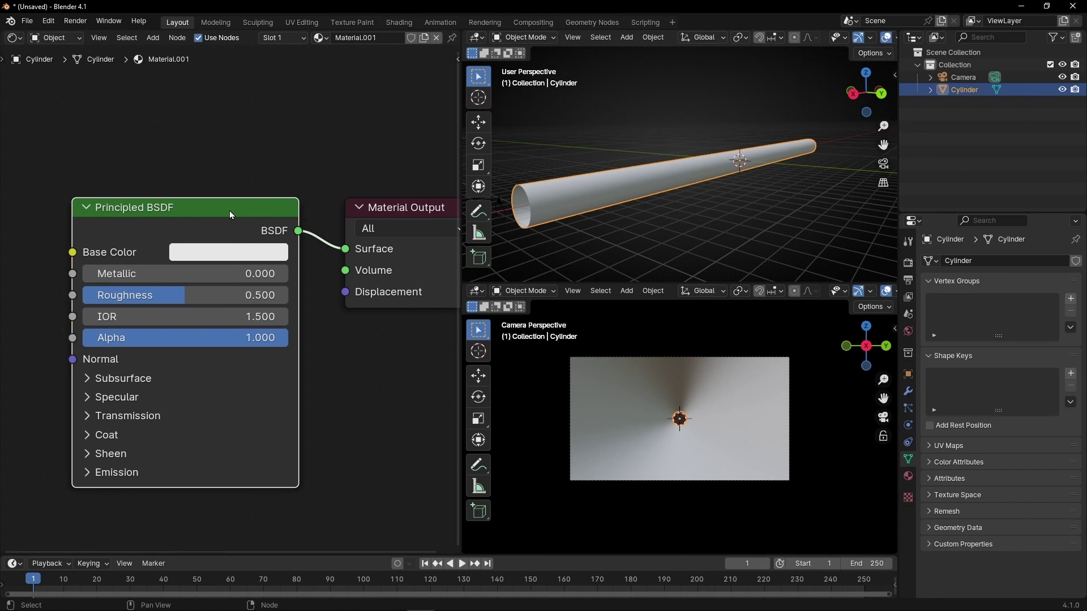
key("x")
Step: Add a Noise Texture node, connect its Fac output to the Material Output's Surface, and fit the camera frame in its viewport
key("shift+a")
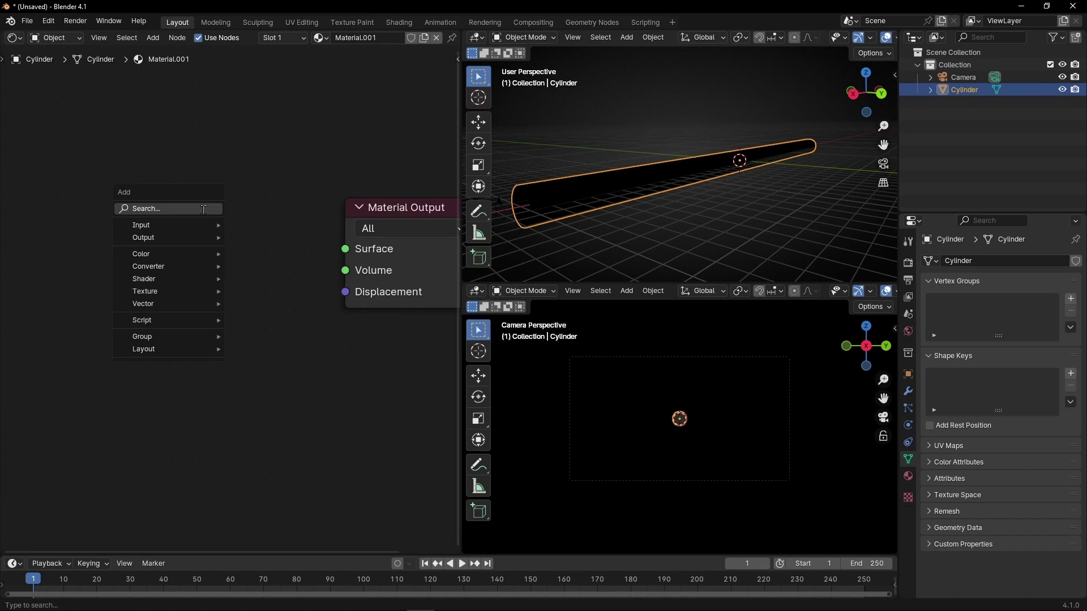
type("noise")
key("Return")
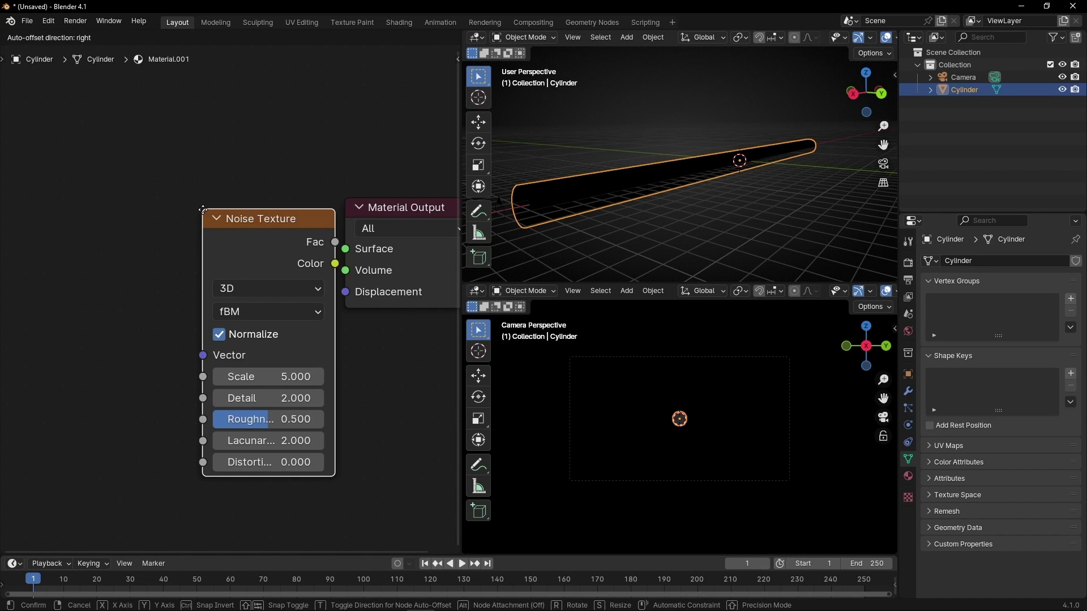
left_click(84, 188)
left_click_drag(215, 219, 339, 250)
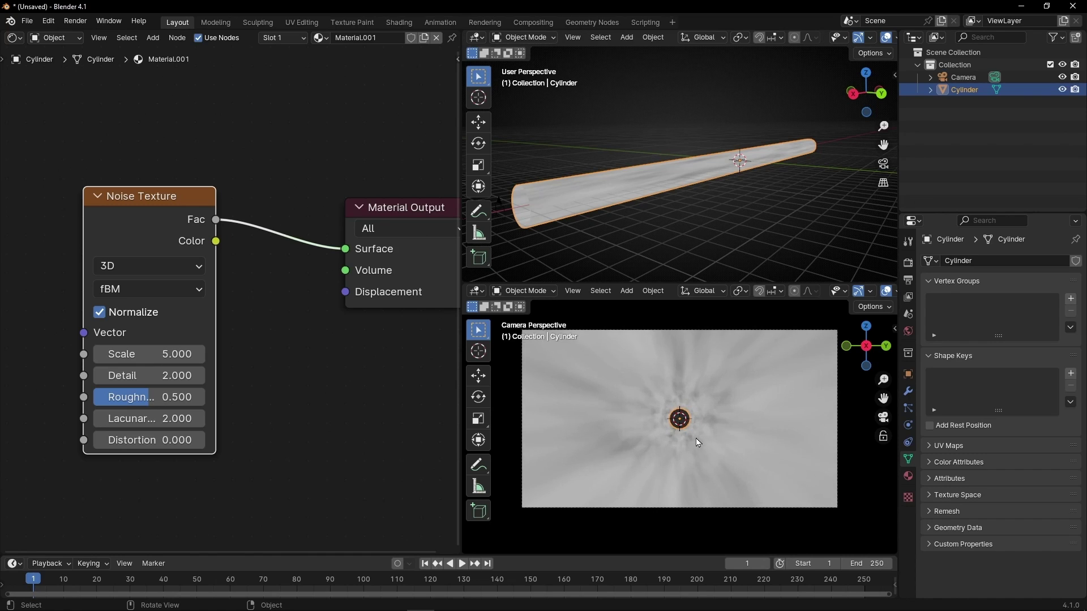
key("Home")
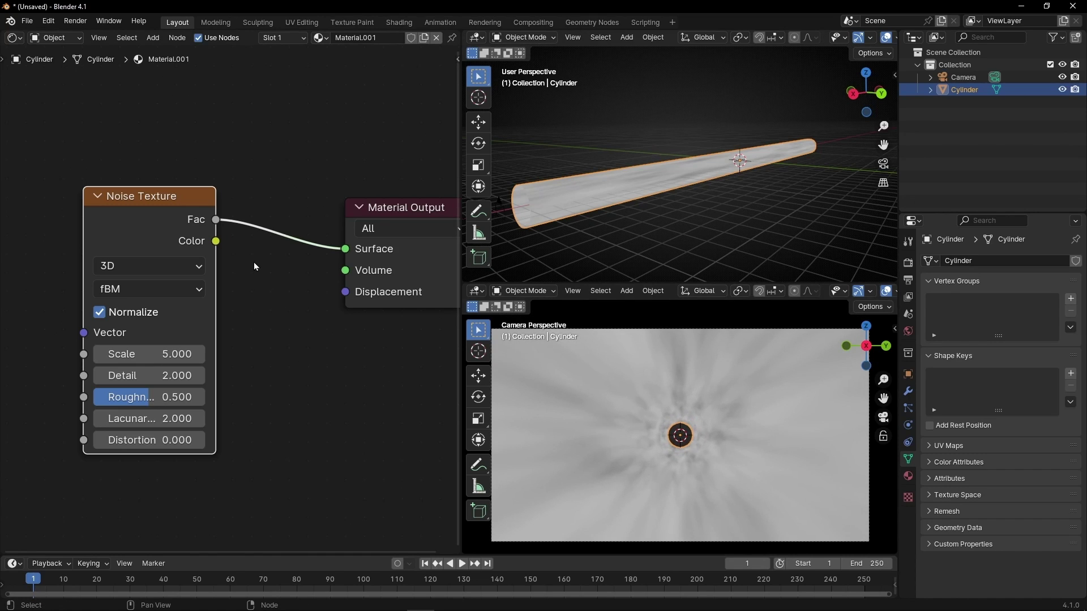
Step: Insert a Color Ramp node on the link between the Noise Texture and the Material Output
key("shift+a")
type("color c")
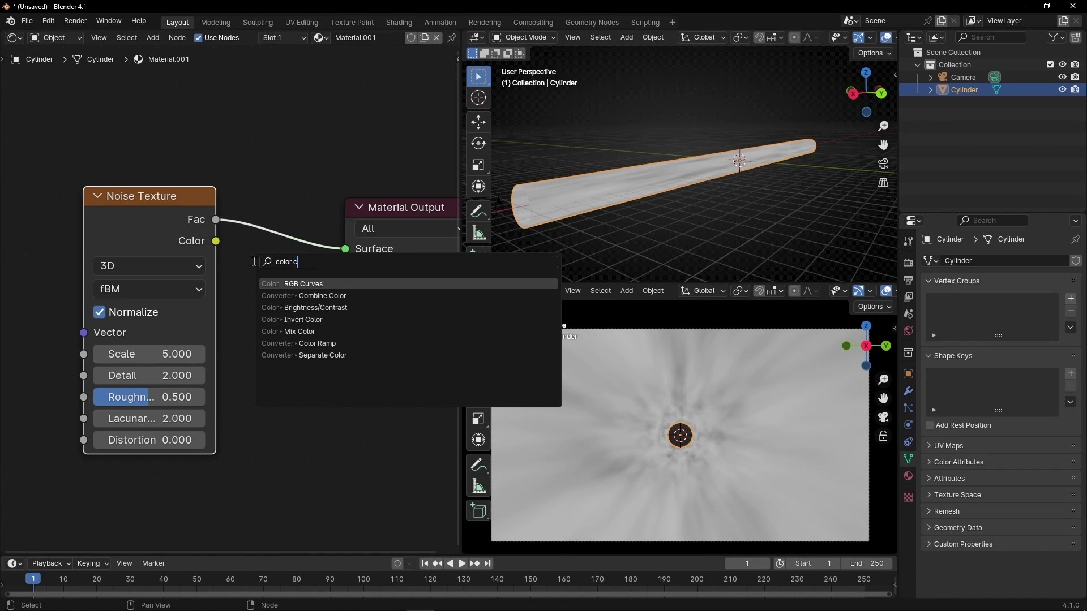
key("BackSpace")
type("r")
key("Return")
left_click(255, 161)
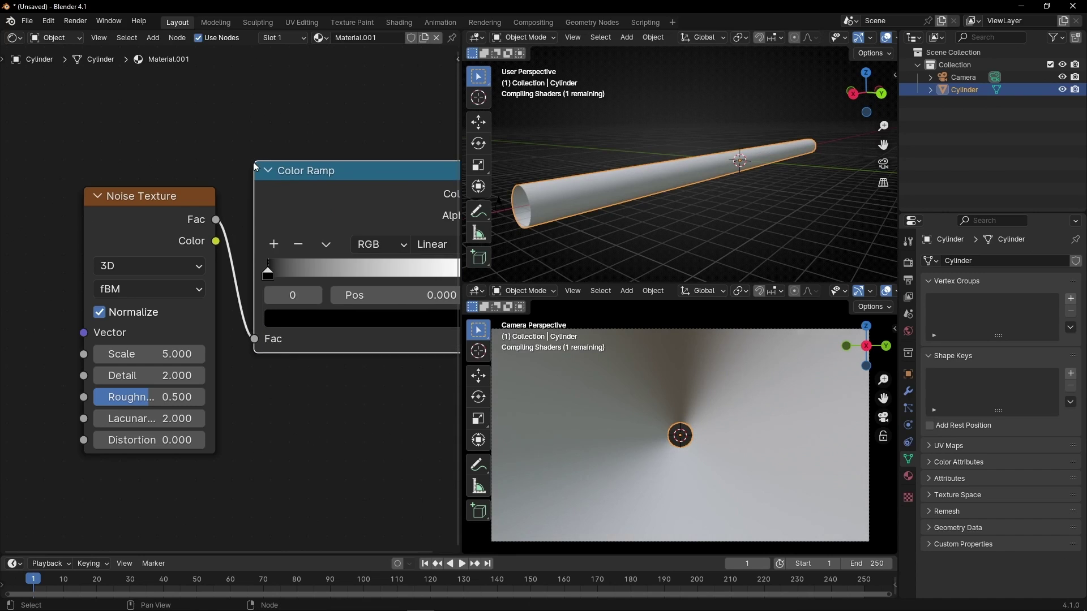
Step: Raise the noise contrast by moving the Color Ramp's white stop inward and its black stop to position 0.465
middle_click_drag(244, 177, 81, 172)
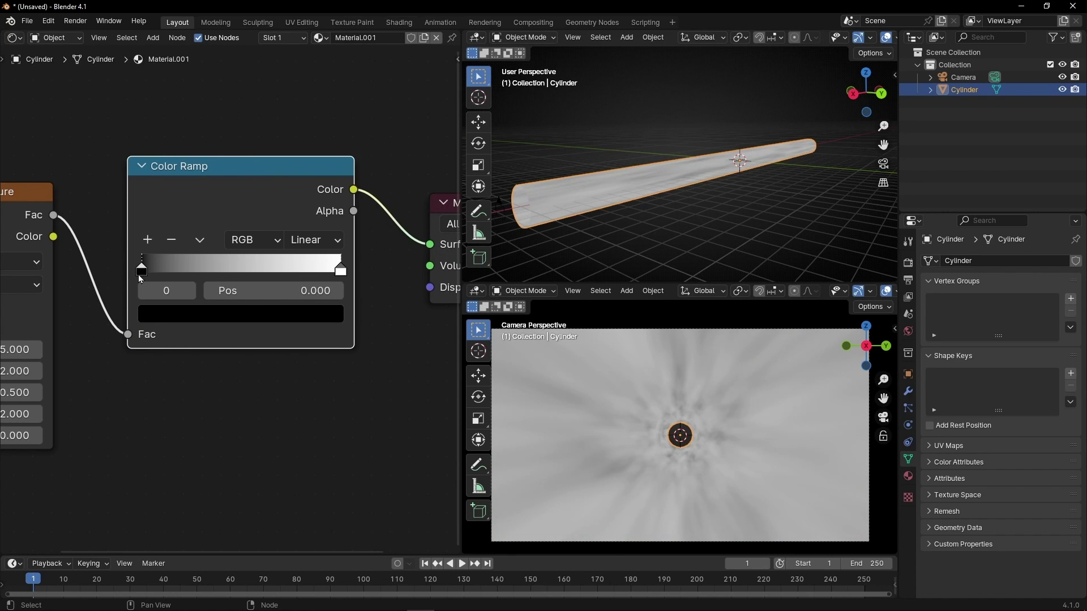
left_click_drag(150, 273, 214, 273)
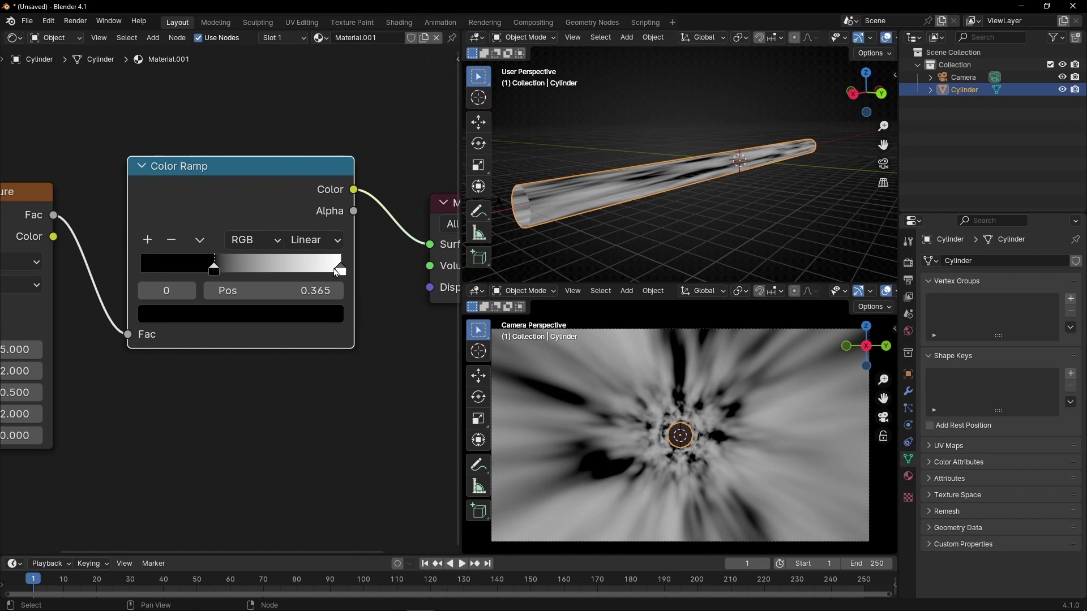
left_click_drag(340, 272, 234, 275)
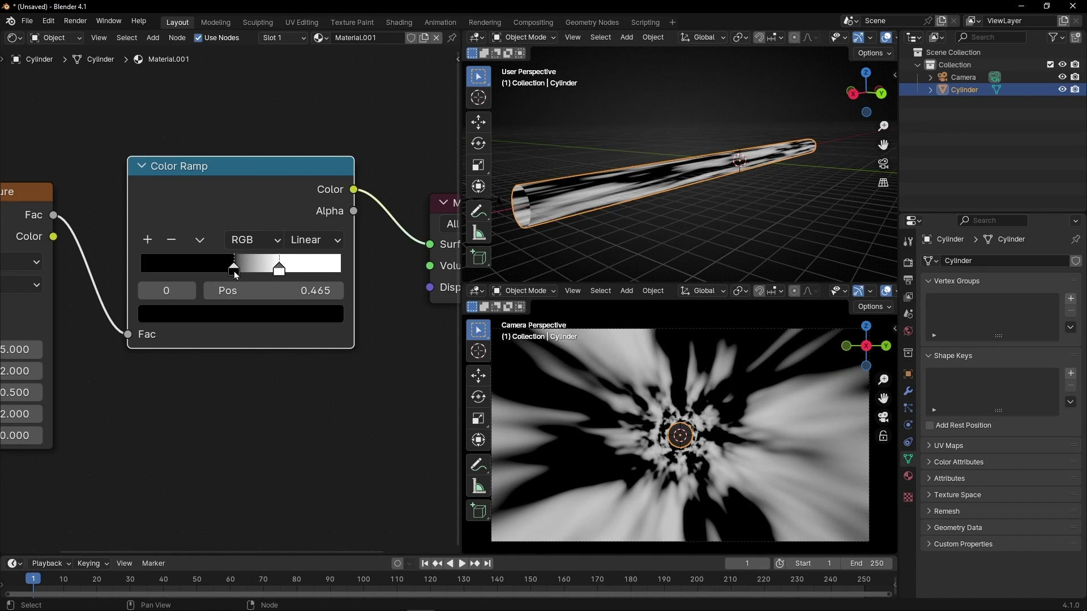
middle_click_drag(233, 407, 336, 394)
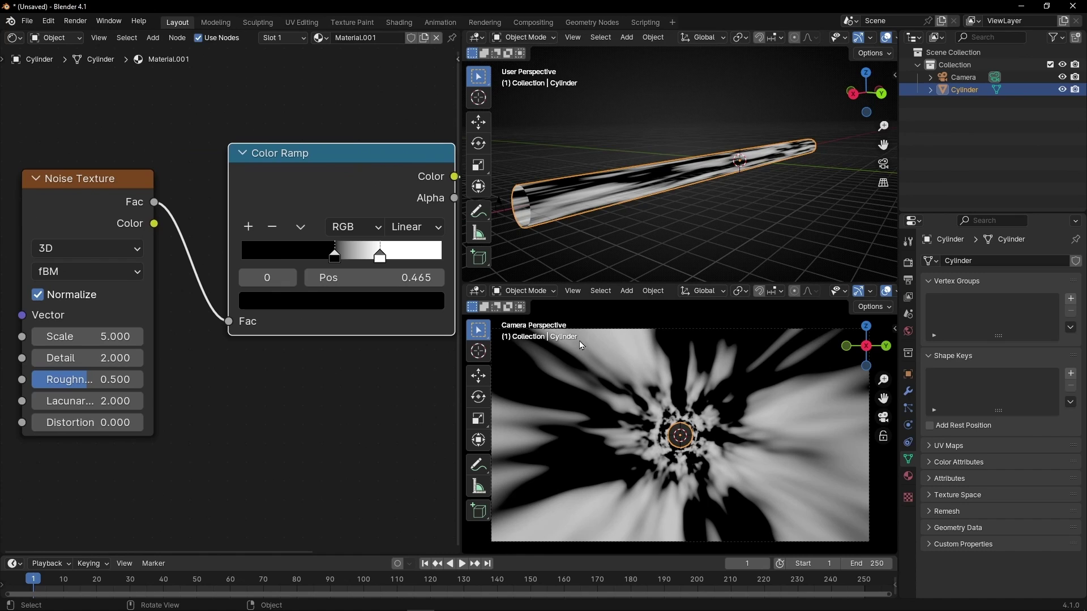
Step: Add Texture Coordinate and Mapping nodes feeding the Noise Texture's Vector input
middle_click_drag(213, 408, 340, 422)
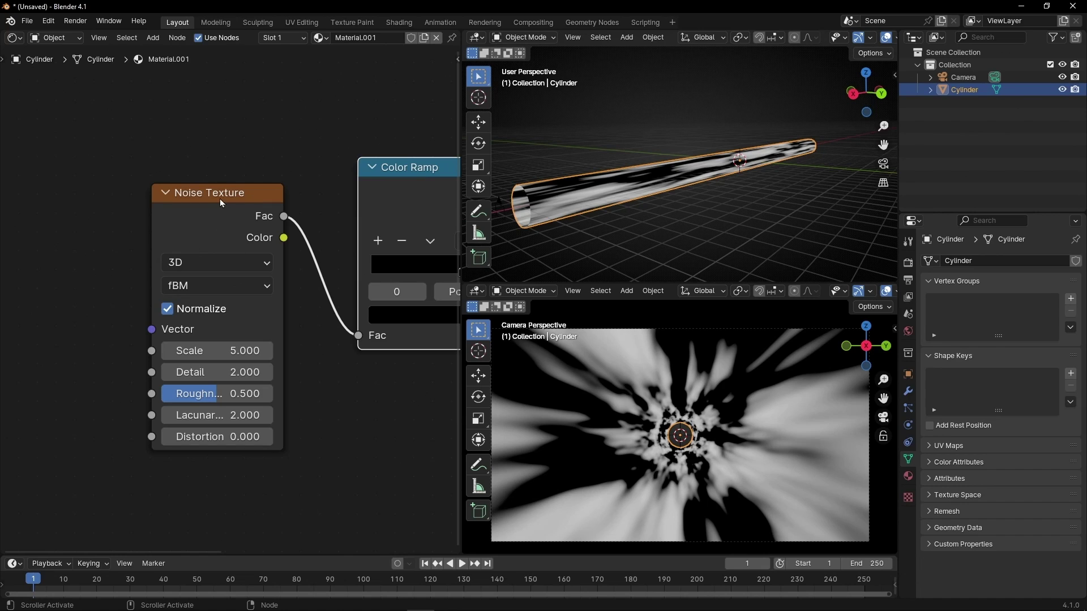
left_click(202, 226)
key("ctrl+t")
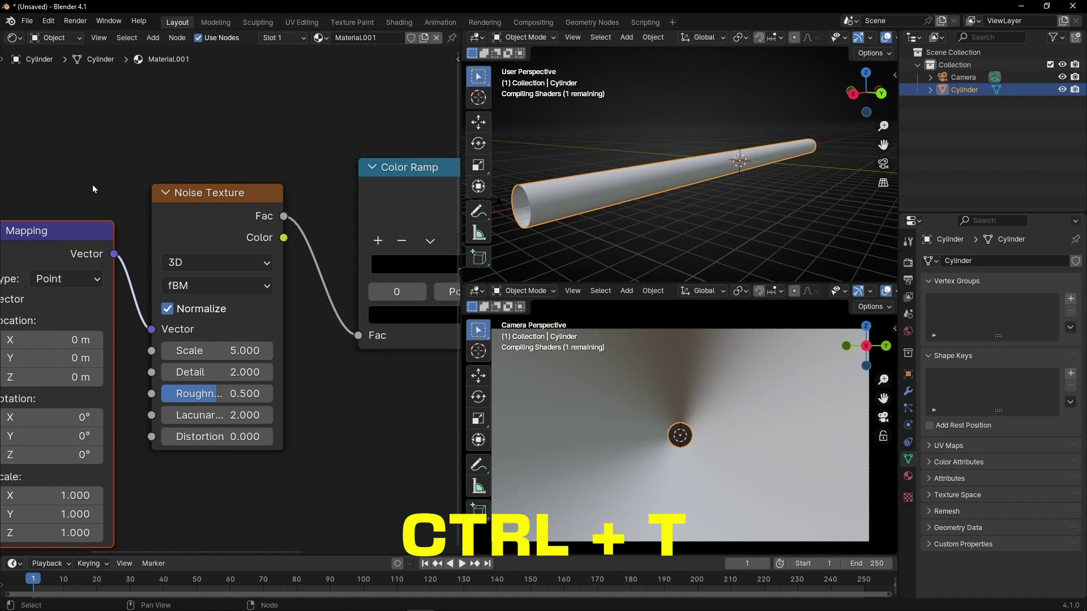
key("KP_Decimal")
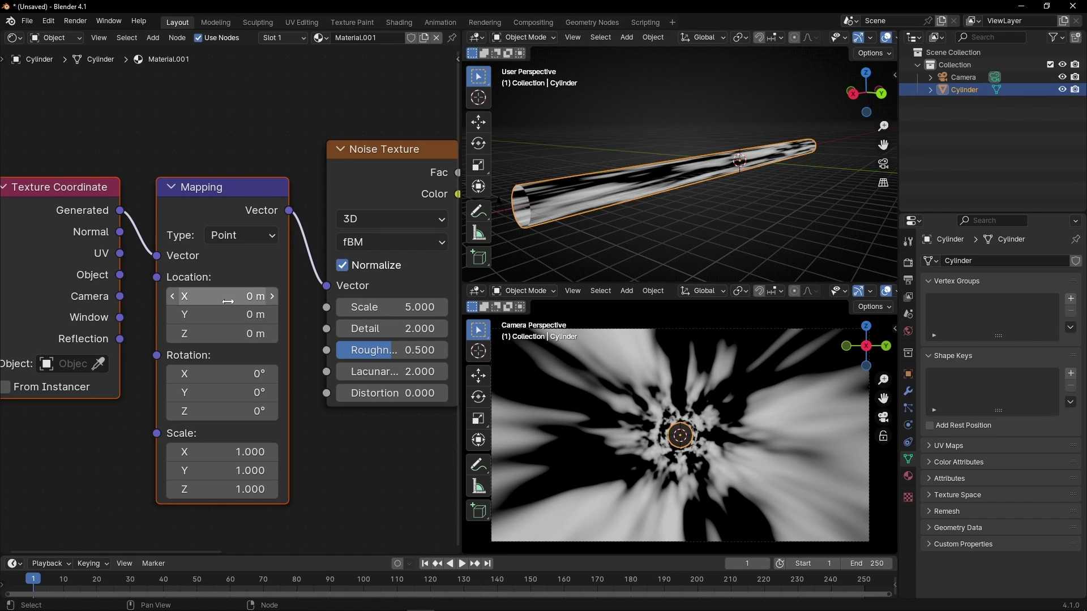
Step: Try shifting the Mapping node's location values and reset them to their defaults
left_click_drag(218, 292, 253, 334)
key("BackSpace")
key("BackSpace")
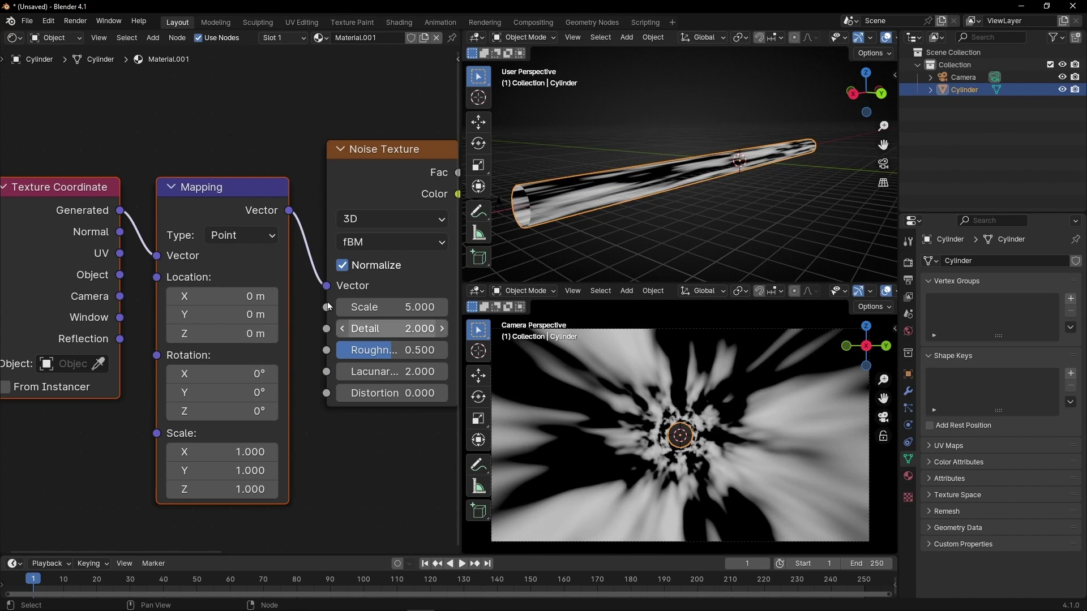
Step: Keyframe only the Mapping node's Z location at frame 1 and enlarge the timeline area
right_click(212, 329)
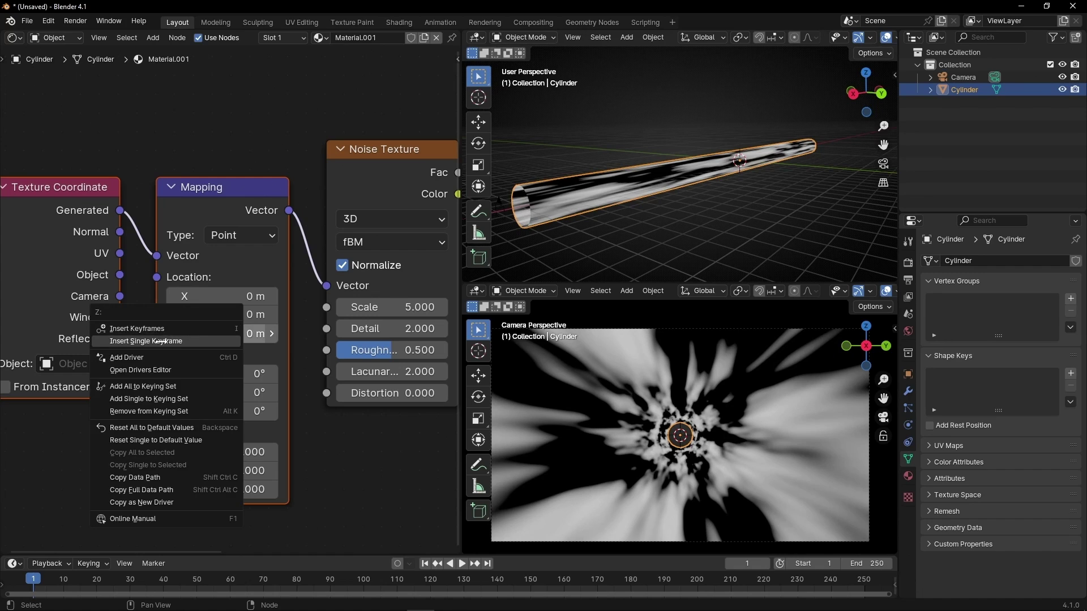
left_click(218, 273)
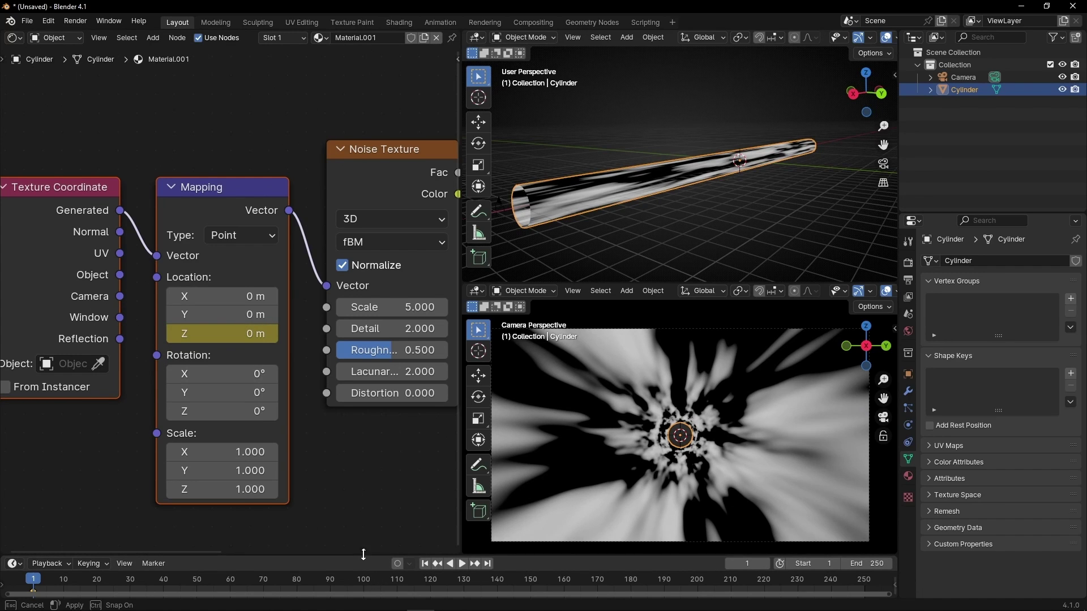
left_click_drag(364, 554, 364, 496)
Step: At frame 250, set the Mapping node's Z location to -5 m and insert a single keyframe for it
left_click(487, 503)
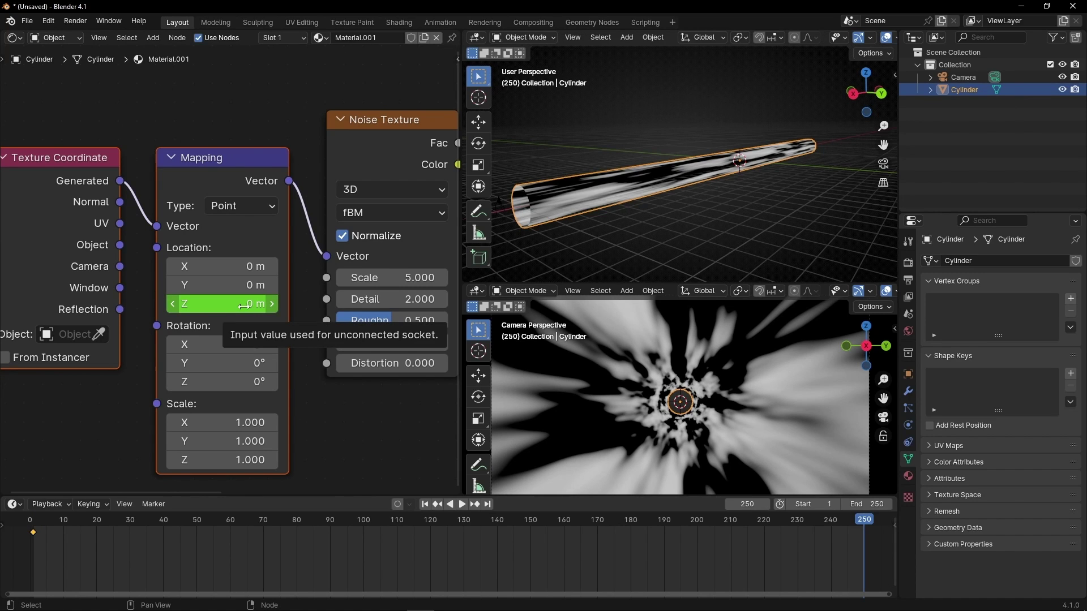
left_click_drag(244, 306, 244, 305)
key("ctrl+z")
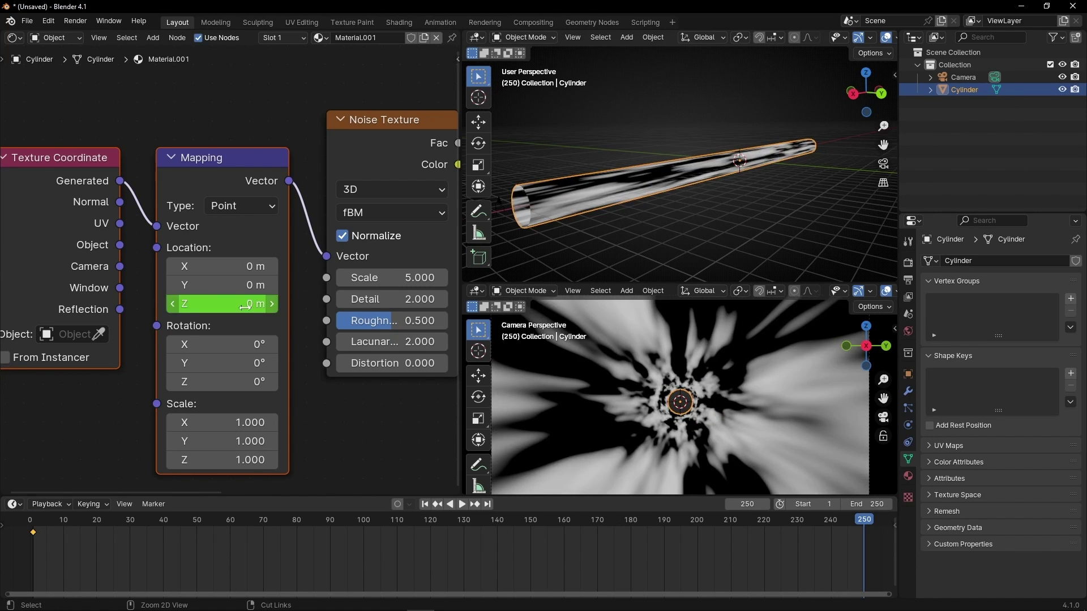
left_click(242, 305)
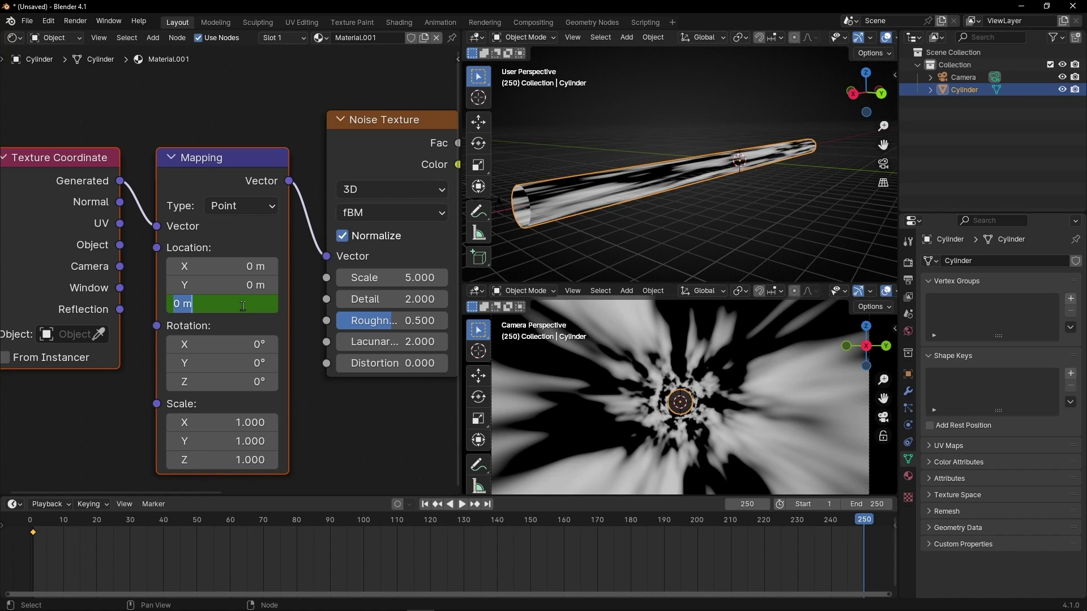
type("-5")
key("Return")
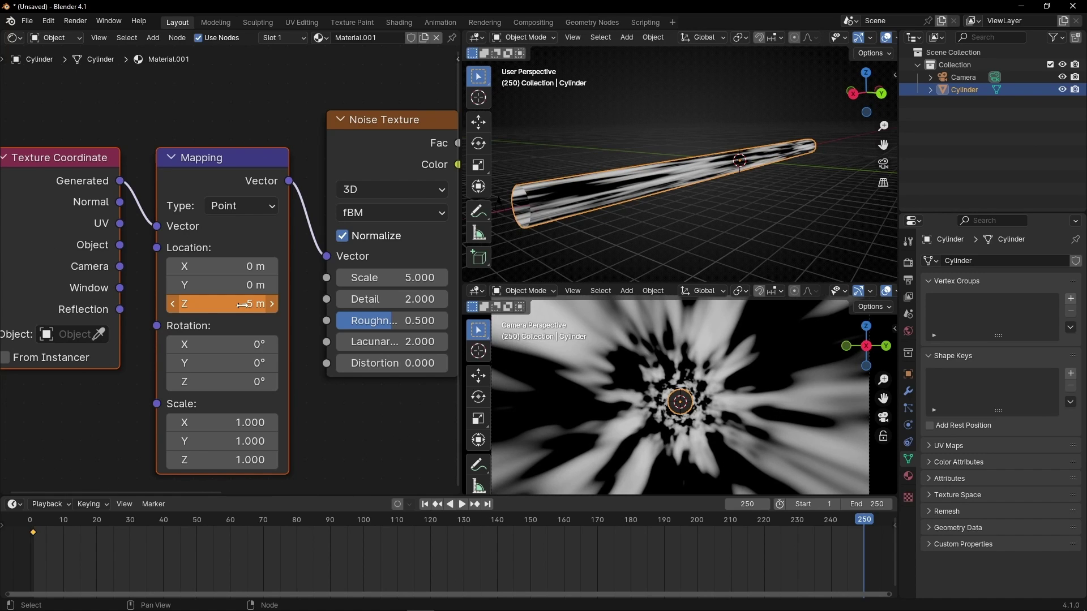
right_click(242, 304)
left_click(175, 306)
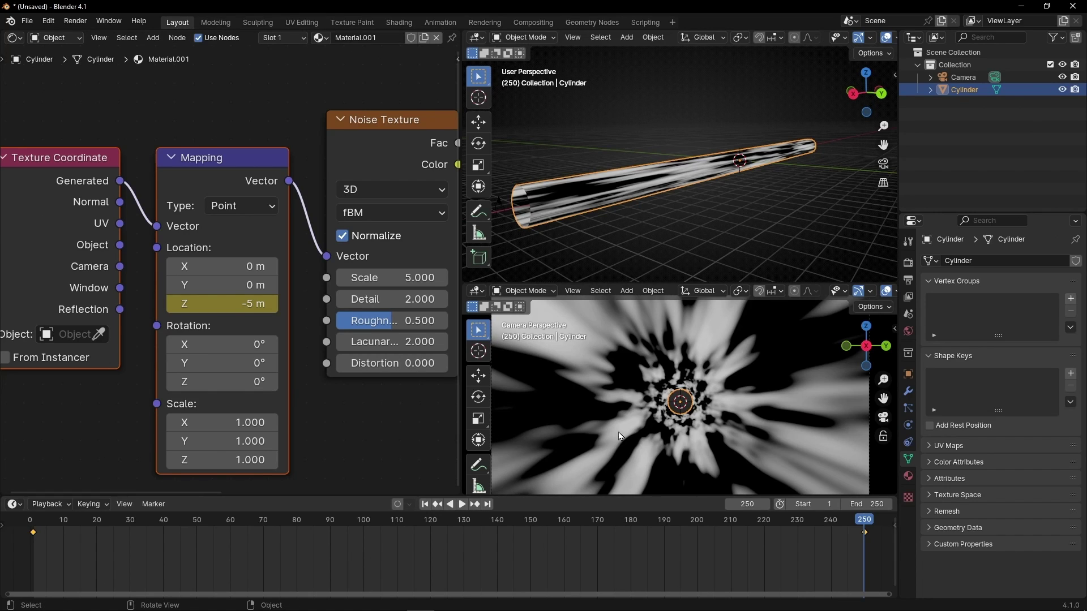
Step: Set the keyframe interpolation to Linear and return to frame 1
key("t")
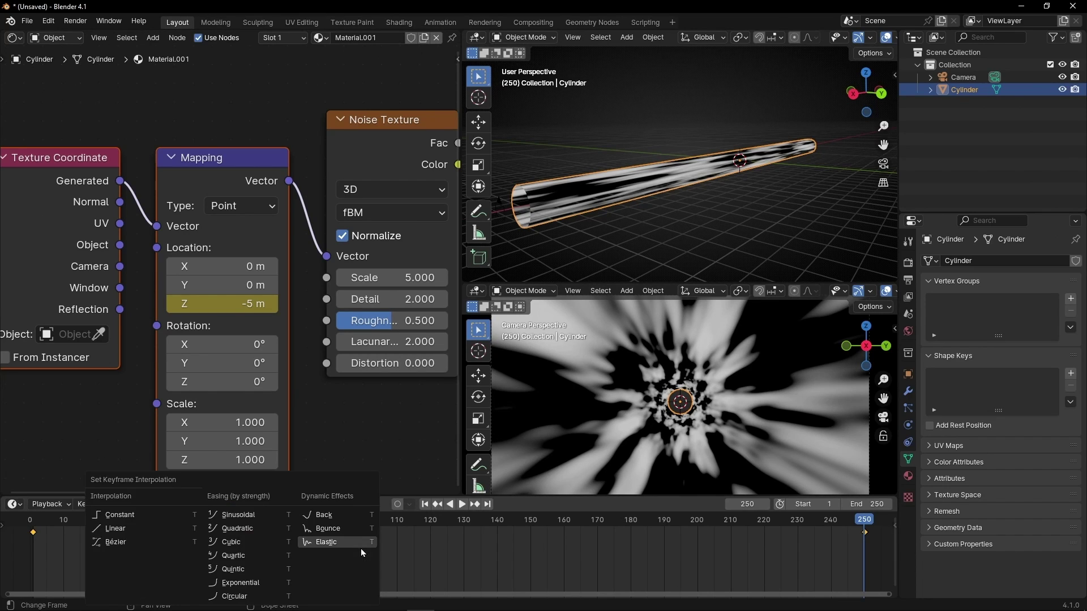
left_click(93, 533)
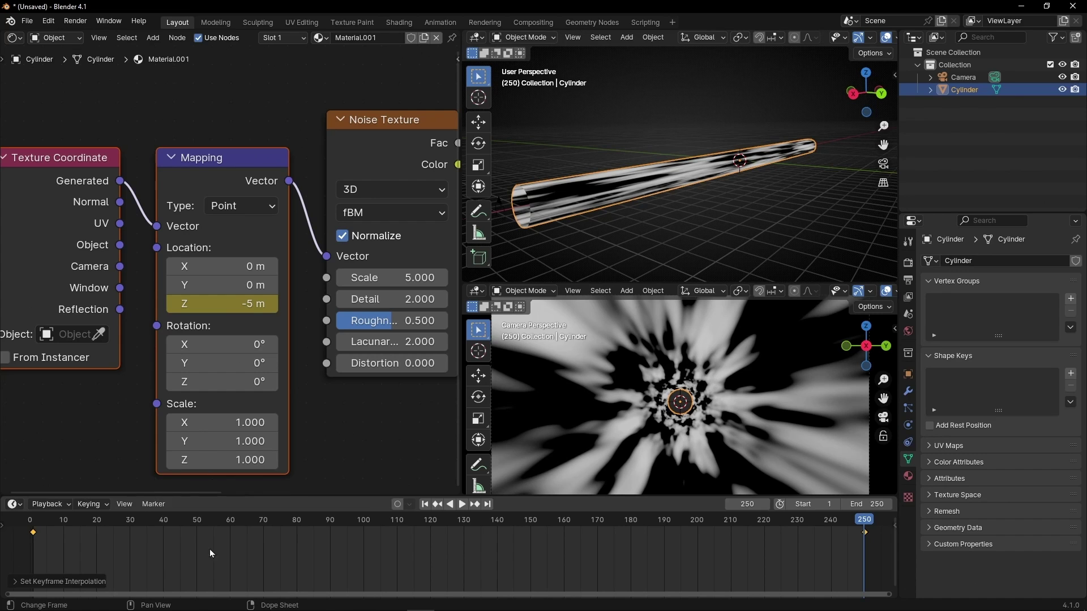
left_click(424, 505)
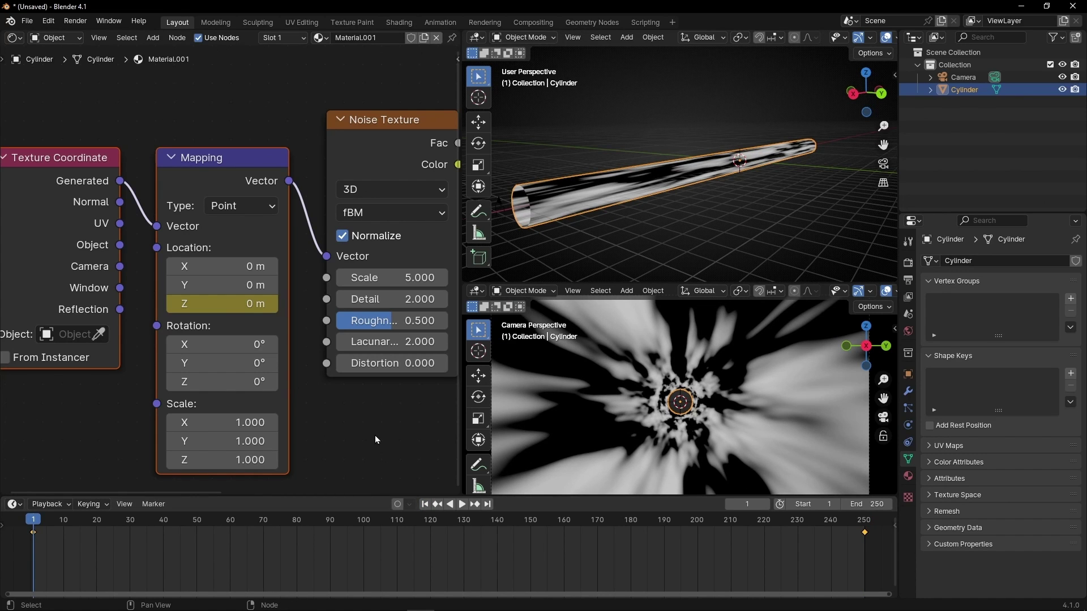
Step: Play the animation to check the texture's motion through the tunnel, and stop playback
key("space")
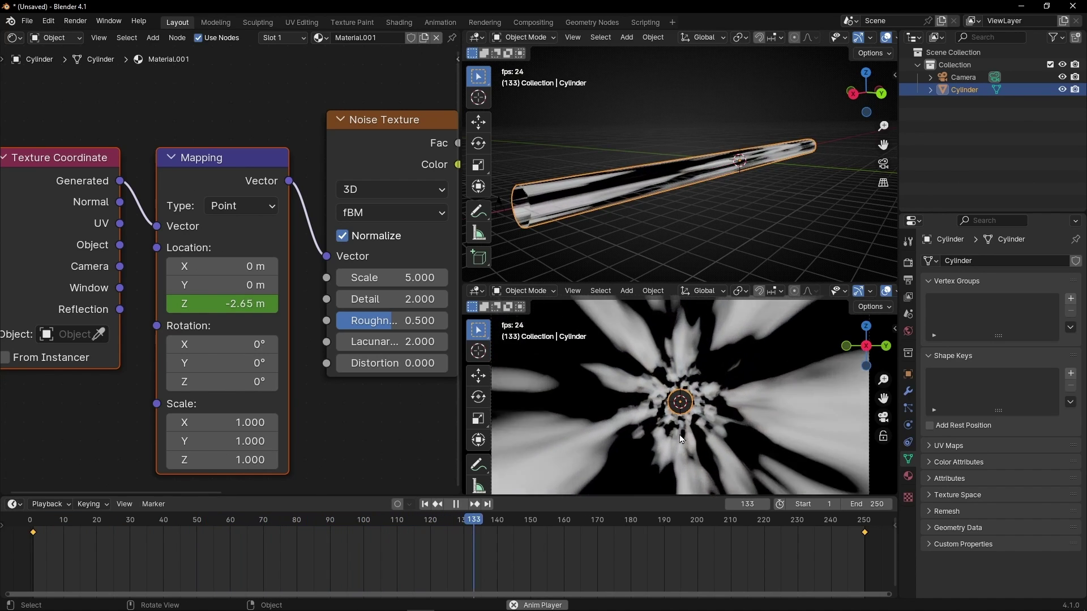
scroll(374, 430, "down", 2)
middle_click_drag(374, 430, 293, 447)
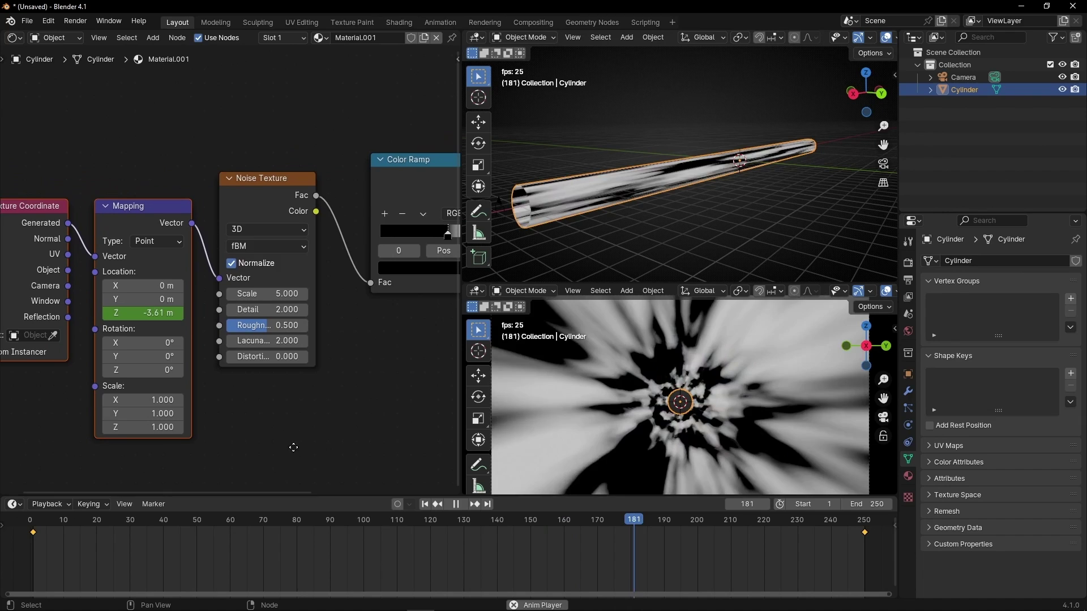
scroll(287, 423, "down", 1)
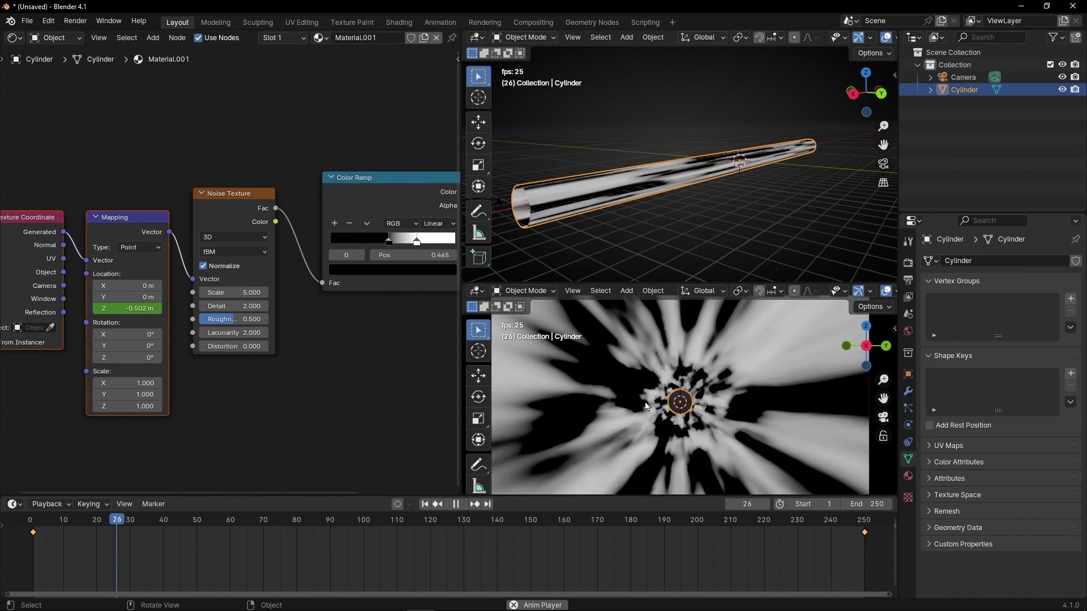
key("space")
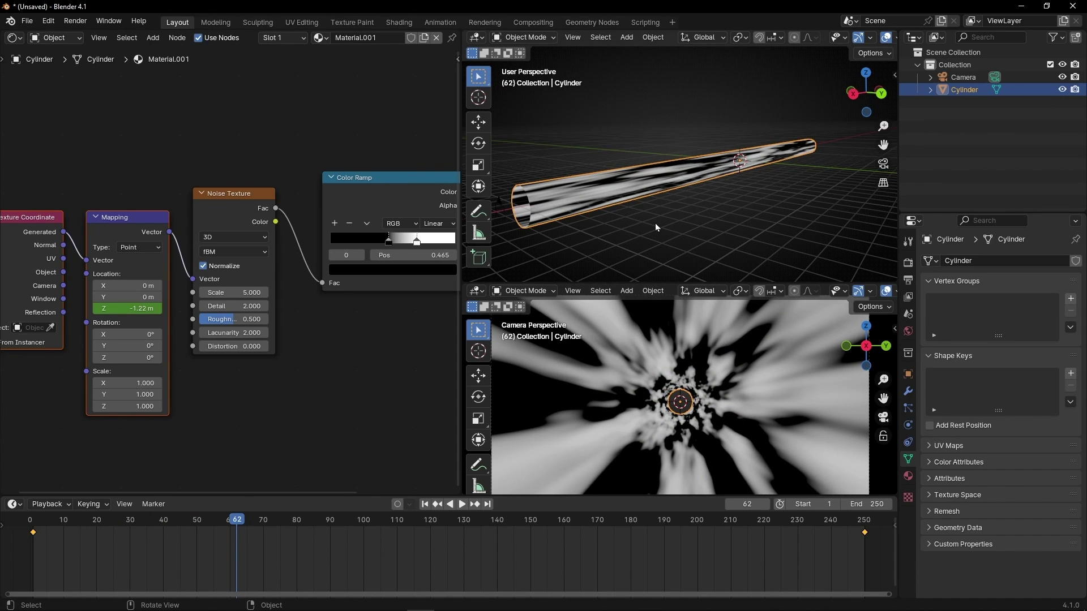
Step: Maximize the 3D viewport showing the cylinder from outside and put the cylinder into Edit Mode
key("ctrl+space")
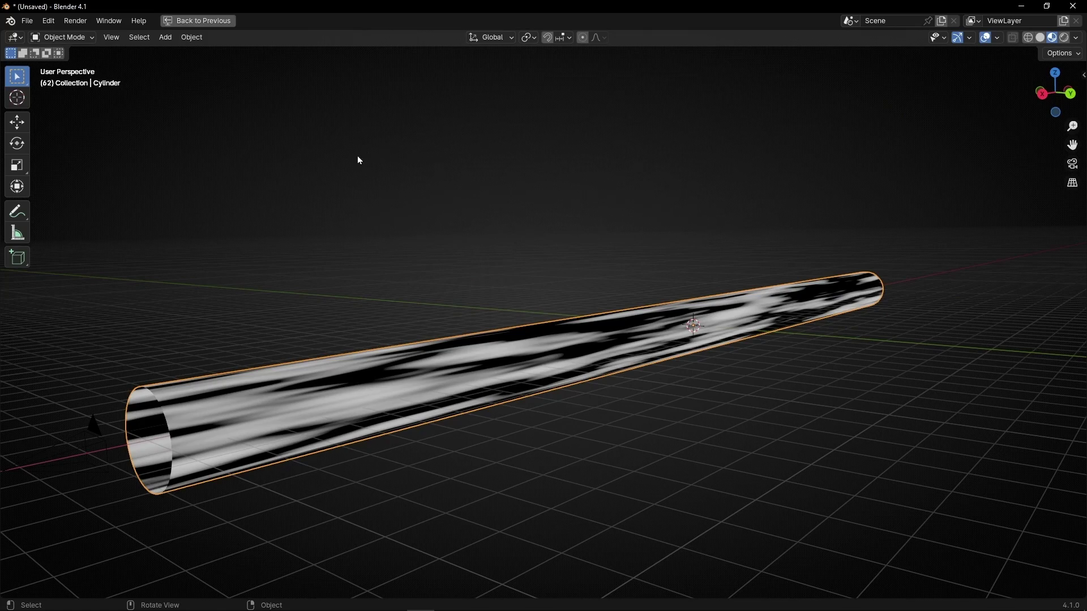
left_click(62, 37)
left_click(57, 66)
middle_click_drag(935, 327, 351, 175)
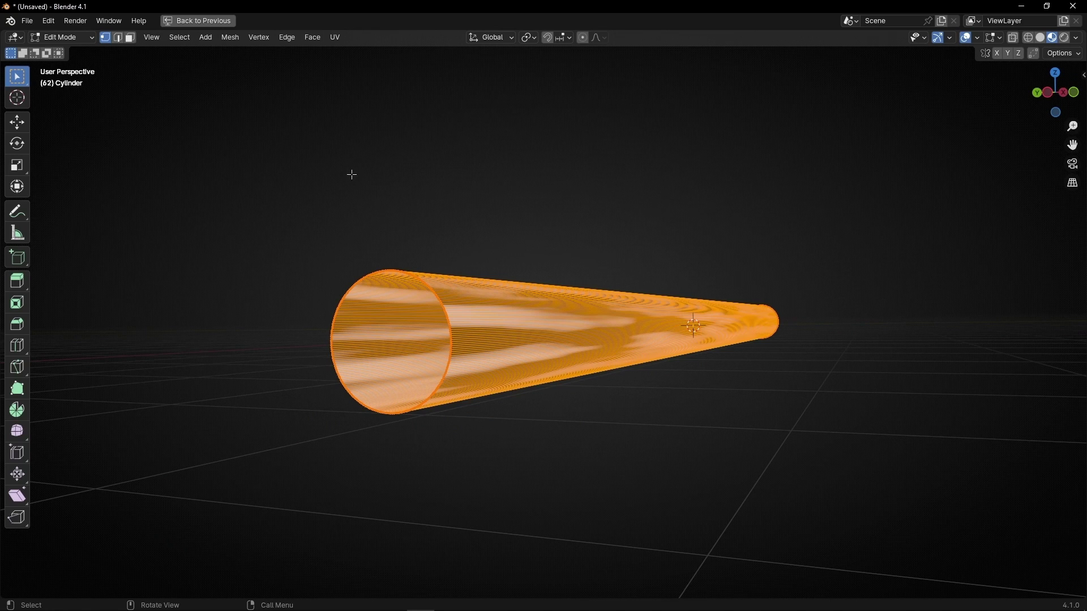
Step: Switch to edge selection and deselect all of the cylinder's geometry, with its open end shown up close
left_click(118, 37)
scroll(451, 320, "up", 5)
scroll(437, 325, "down", 5)
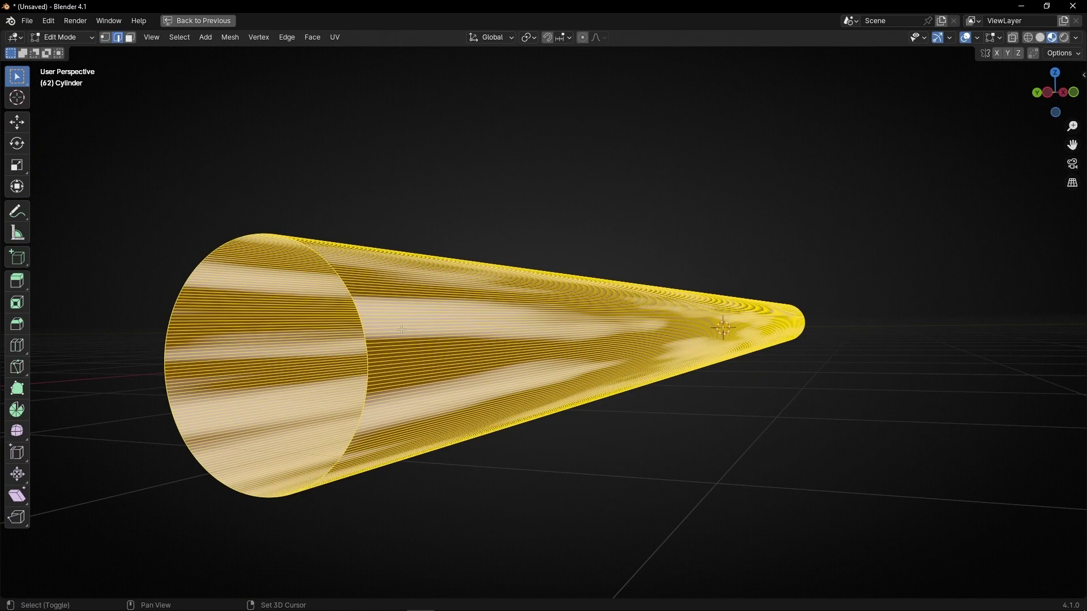
middle_click_drag(437, 324, 566, 306)
scroll(678, 293, "up", 6)
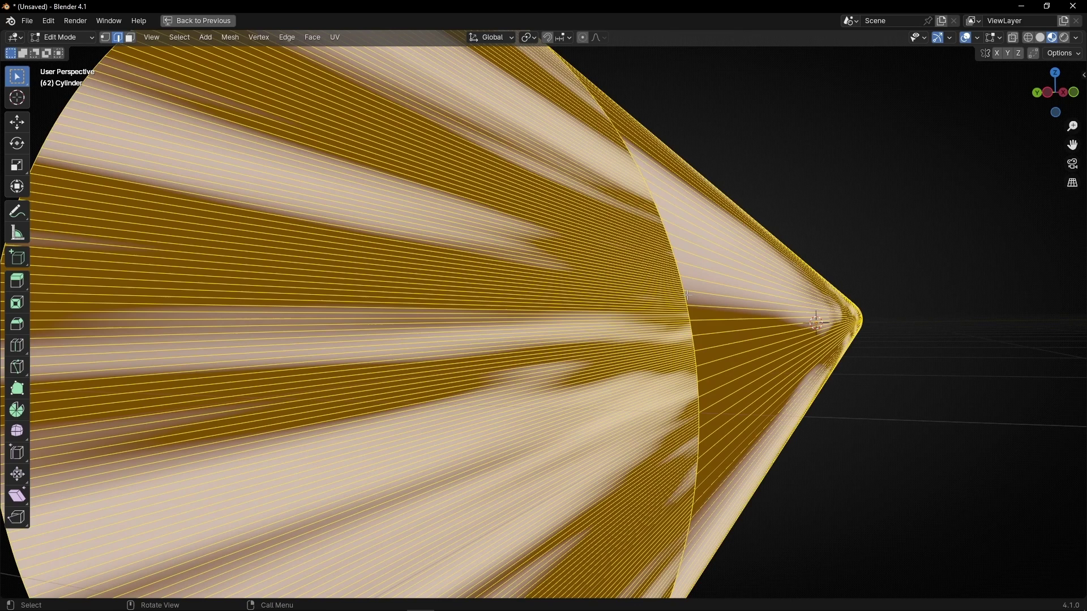
key("alt+a")
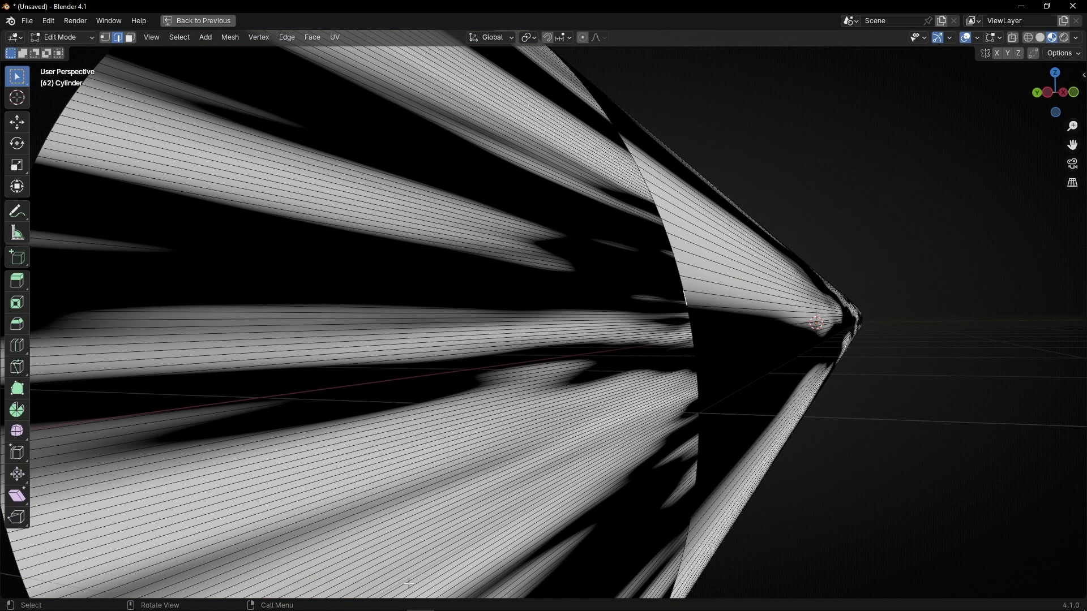
Step: Select the edge loop around the cylinder's open end, collapse it by scaling it to 0, and return to Object Mode
left_click(687, 297, "alt")
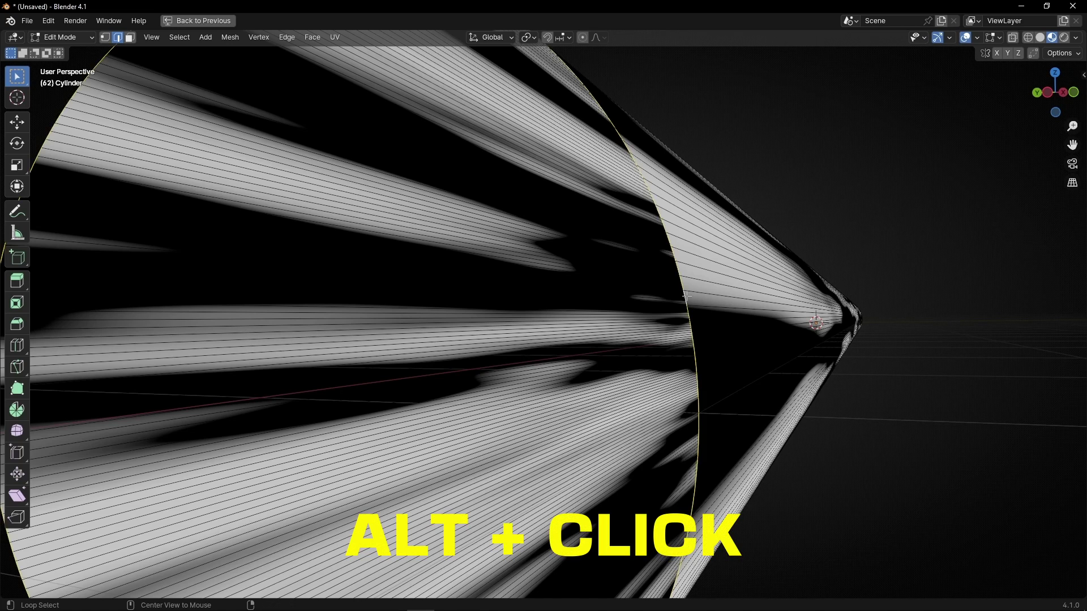
scroll(687, 296, "down", 6)
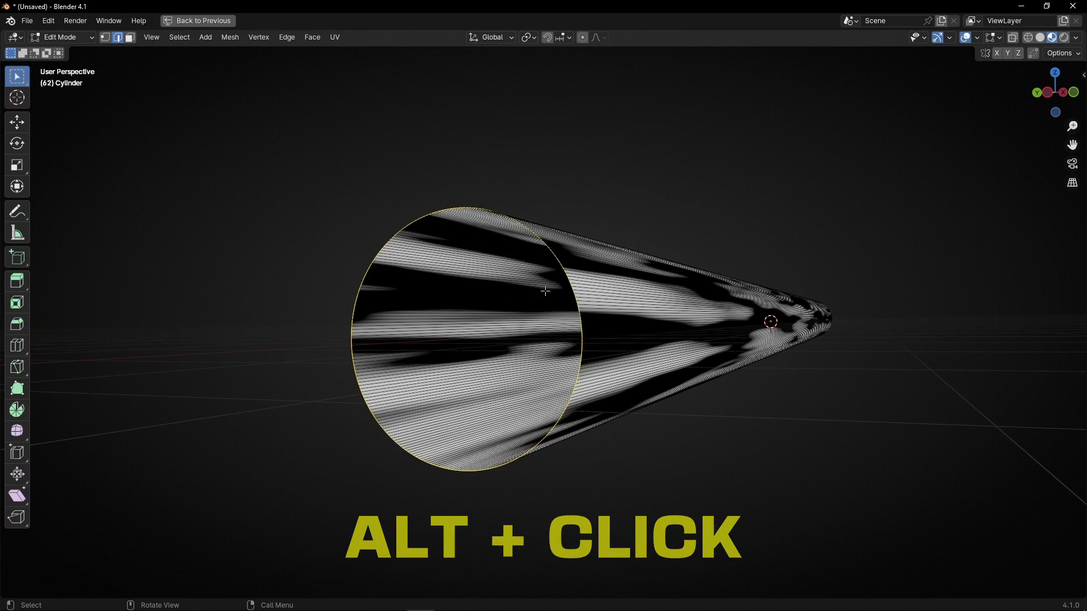
scroll(632, 334, "up", 4)
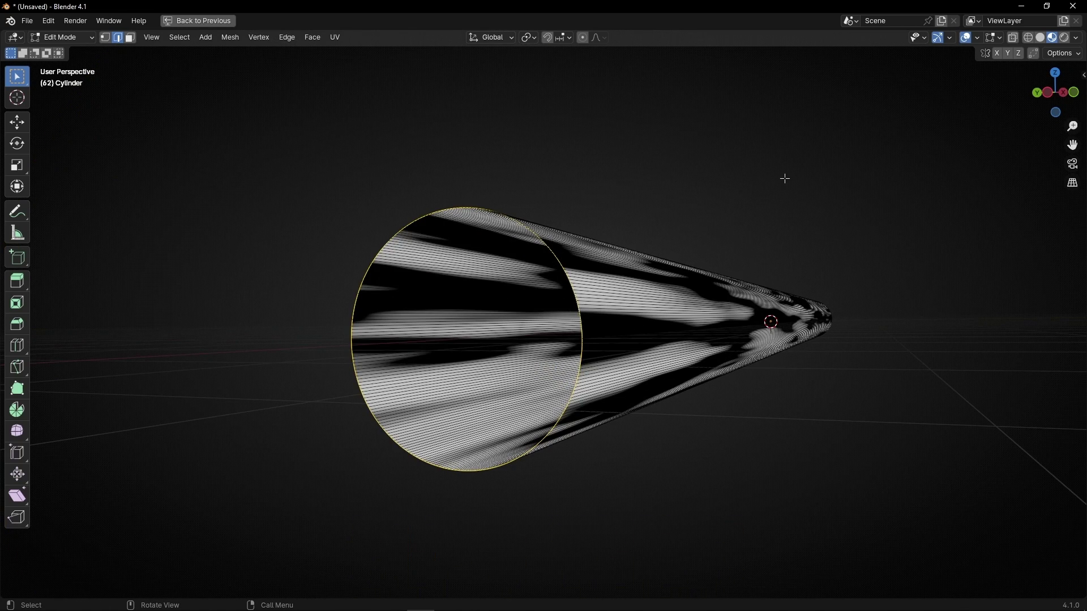
key("s")
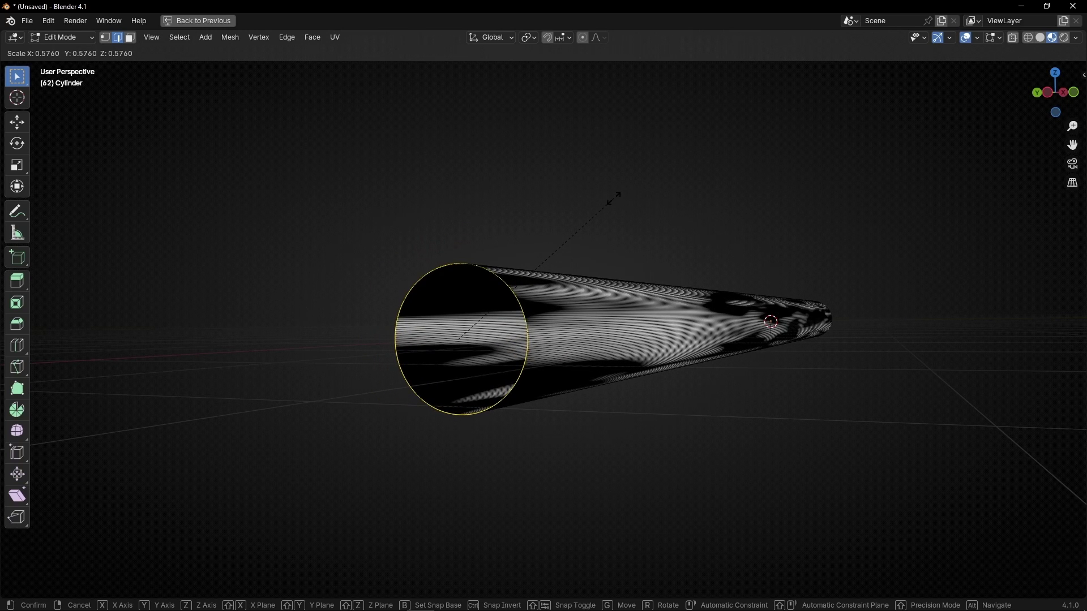
type("0")
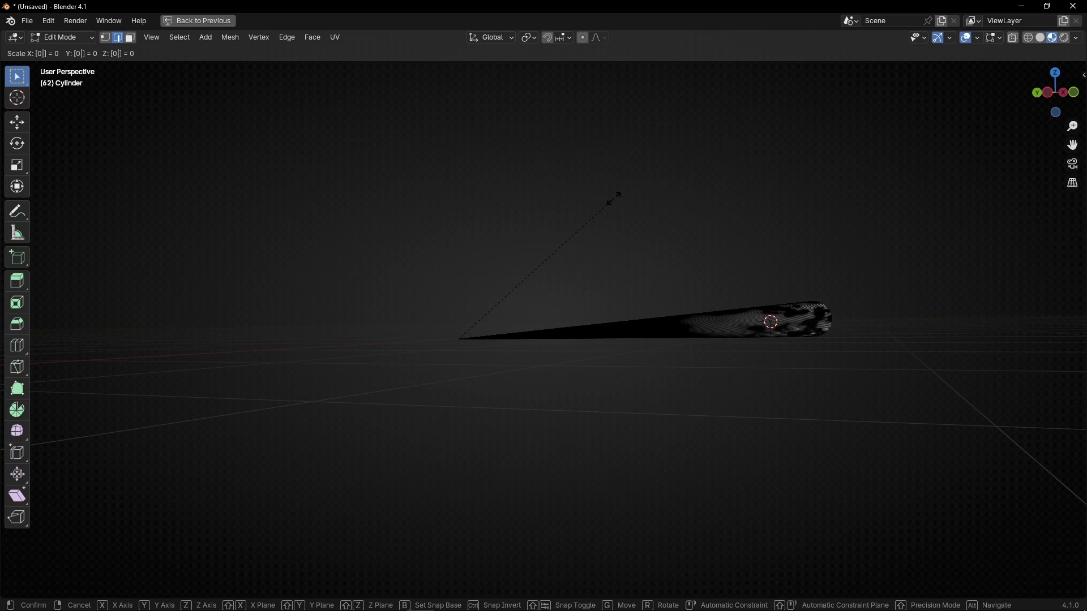
key("Return")
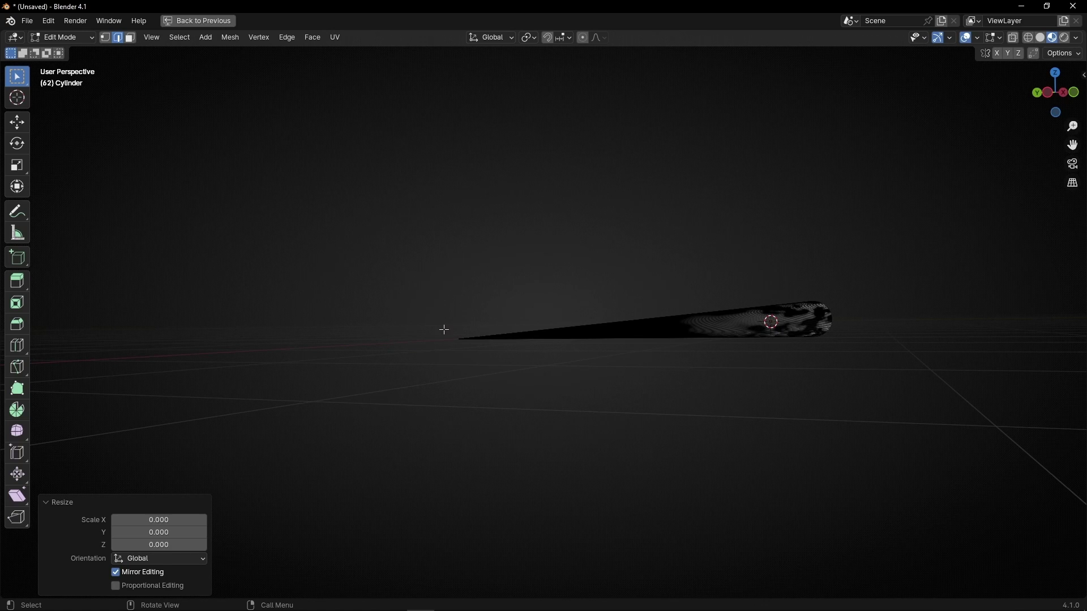
key("ctrl+space")
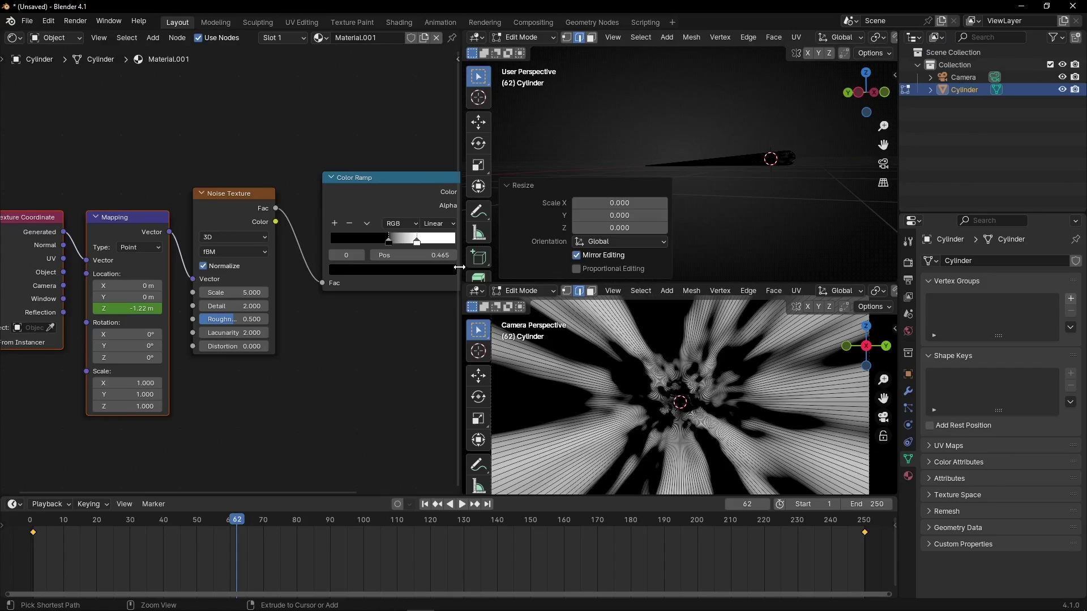
key("Tab")
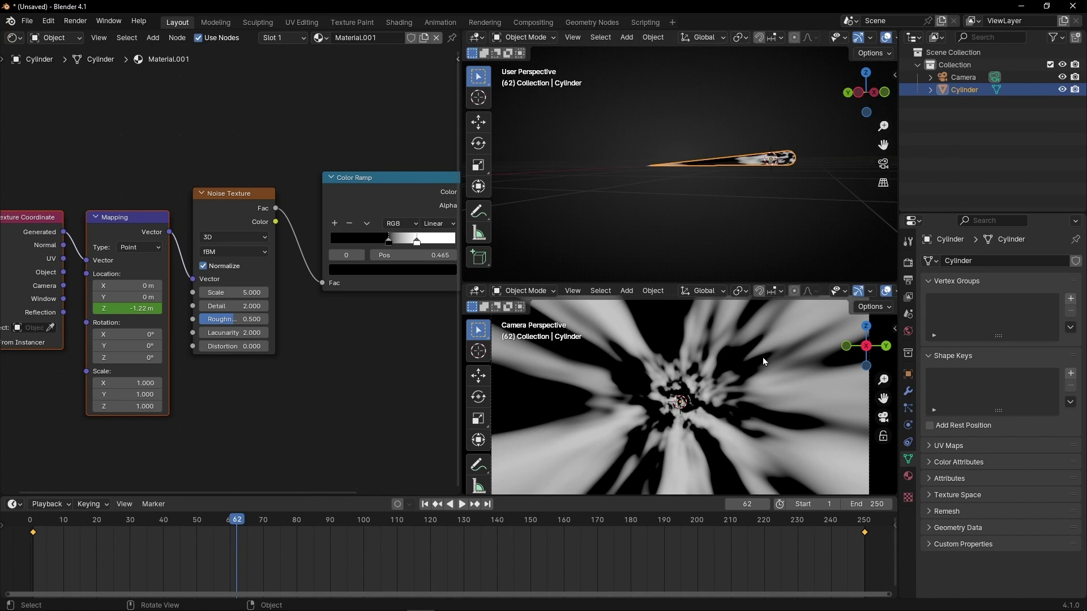
Step: Maximize the camera view and hide the 3D Cursor overlay in it
key("ctrl+space")
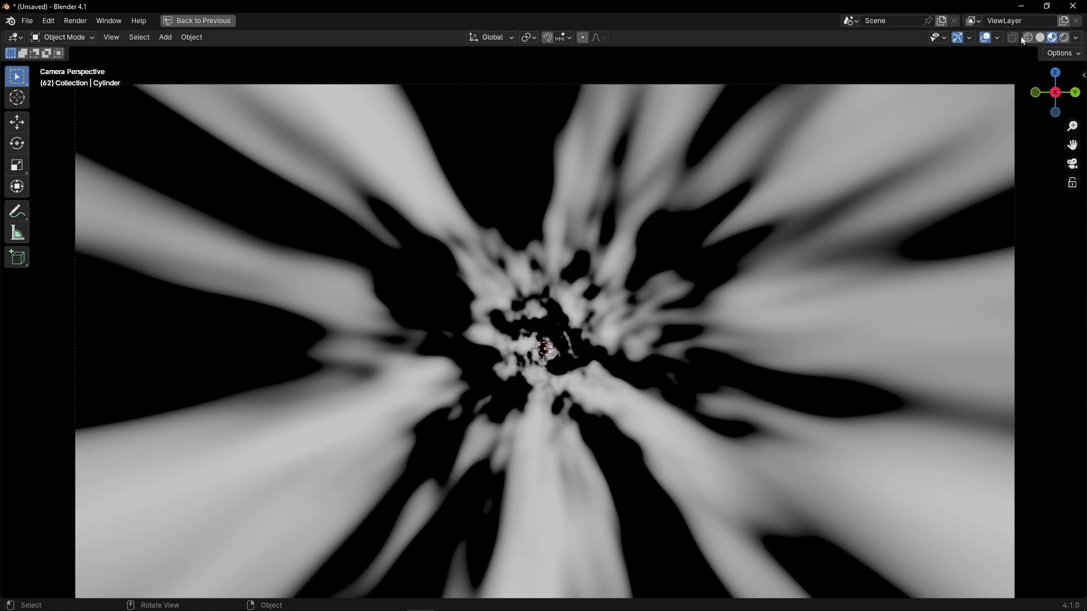
left_click(1001, 37)
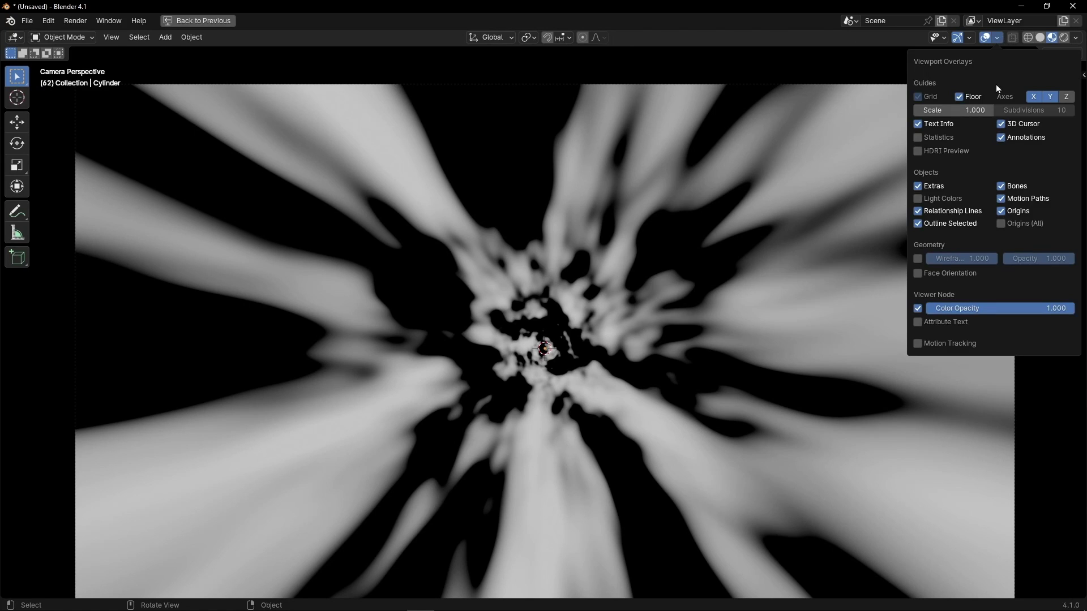
left_click(1000, 125)
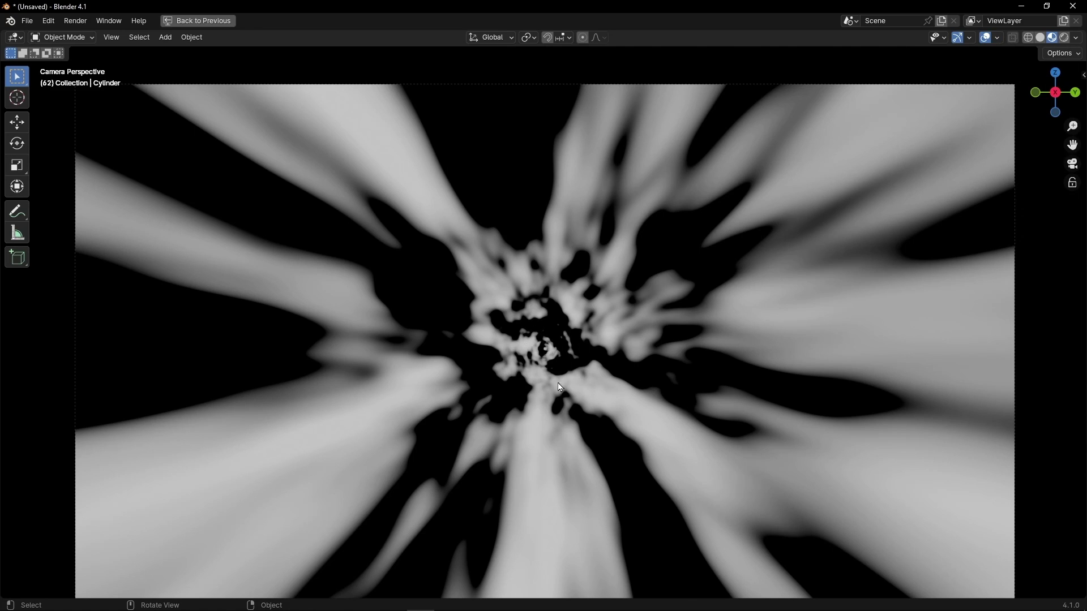
Step: Play the animation in the maximized camera view to check the tunnel motion, restore the layout and stop playback
key("space")
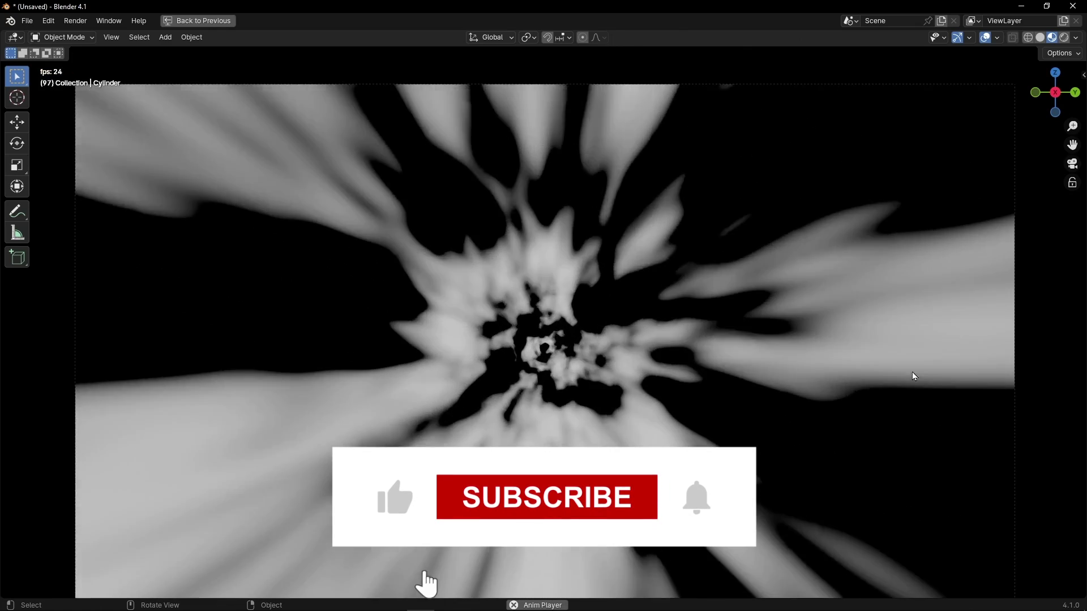
key("ctrl+alt+space")
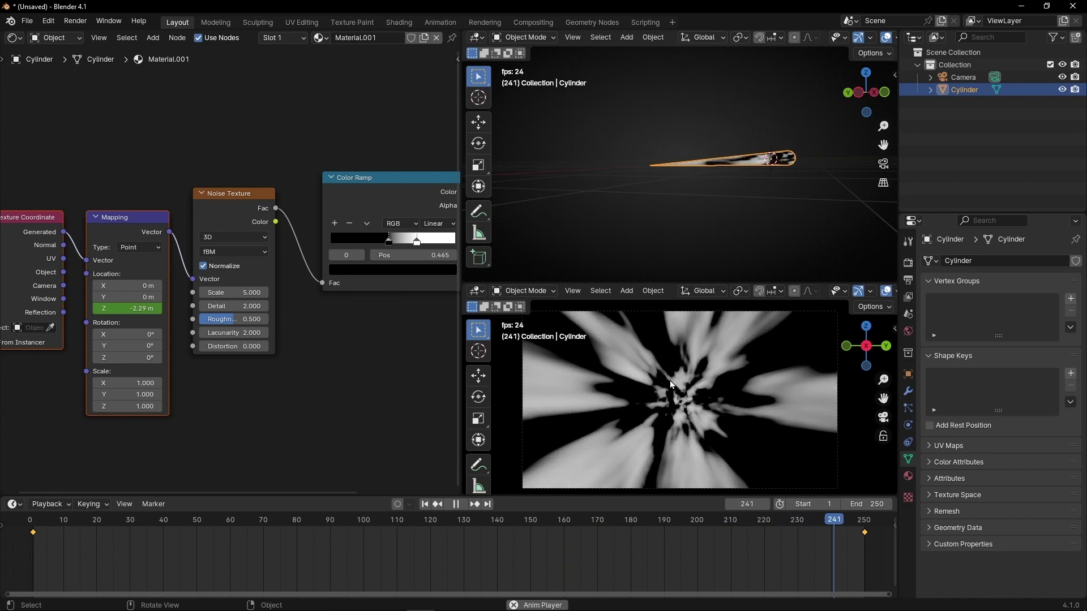
key("space")
Step: Maximize the node editor and space the Color Ramp and Material Output nodes farther apart
middle_click_drag(344, 391, 206, 406)
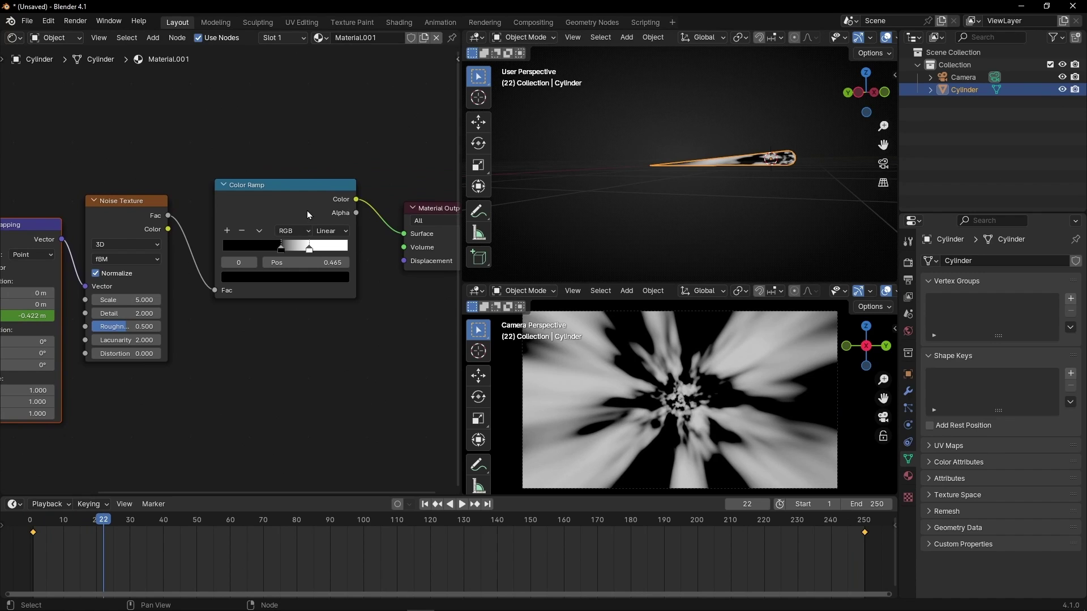
key("ctrl+space")
left_click_drag(648, 223, 615, 172)
middle_click_drag(815, 168, 600, 201)
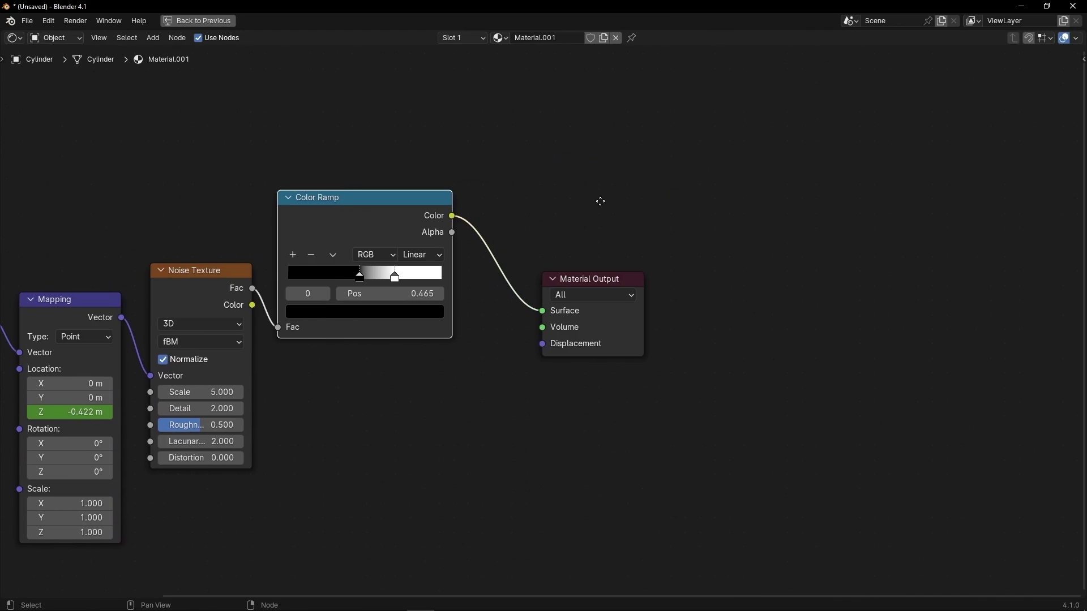
left_click_drag(613, 331, 737, 331)
Step: Insert a Mix Shader before the Material Output and connect the Color Ramp's Color output to its Fac input
key("shift+a")
type("mi")
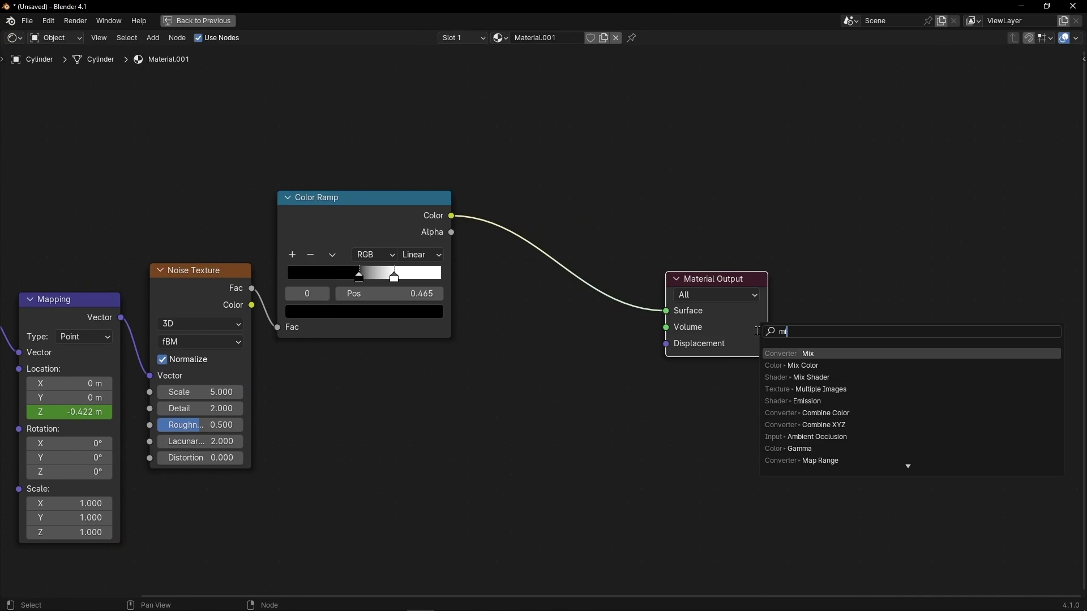
type("x sha")
key("Return")
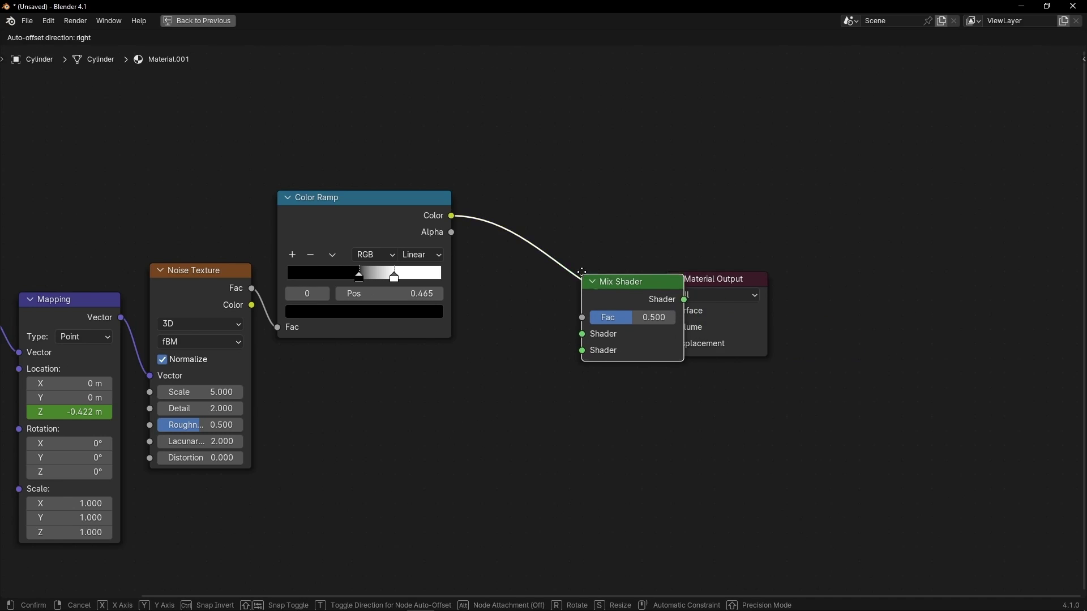
left_click(581, 272)
mouse_move(582, 322)
left_mouse_down()
mouse_move(475, 266)
mouse_move(581, 305)
left_mouse_up()
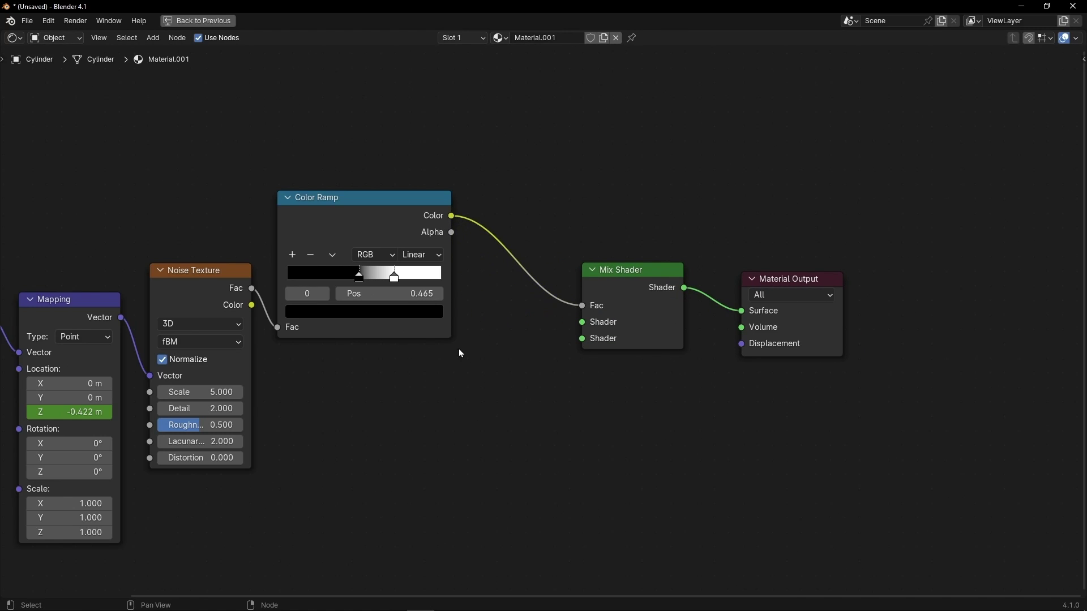
Step: Spread the Color Ramp's black and white stops to positions 0.000 and 1.000, and shift the node up and away from the Noise Texture
left_click_drag(359, 282, 299, 280)
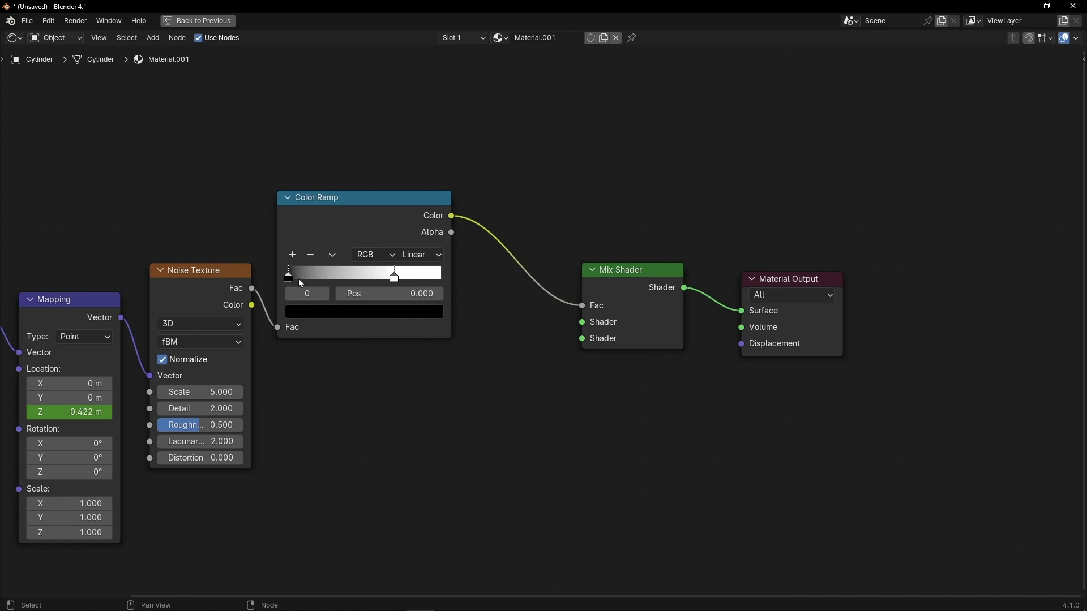
left_click_drag(396, 279, 440, 280)
left_click_drag(361, 202, 390, 171)
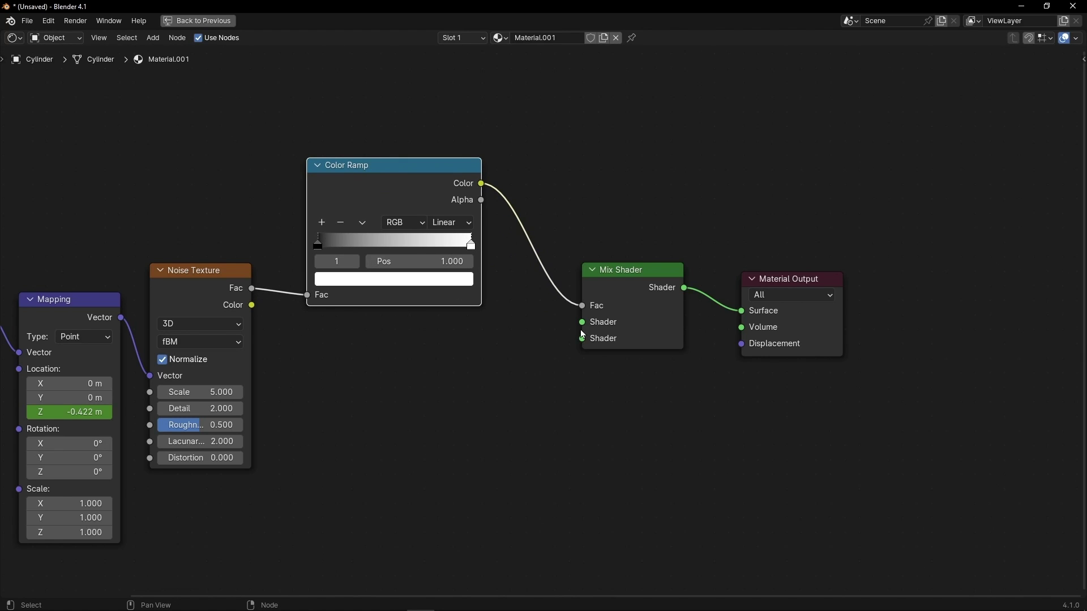
Step: Duplicate the Color Ramp below the original, linking the Noise Texture's Fac to it and its Color to the Mix Shader's second Shader input
key("shift+d")
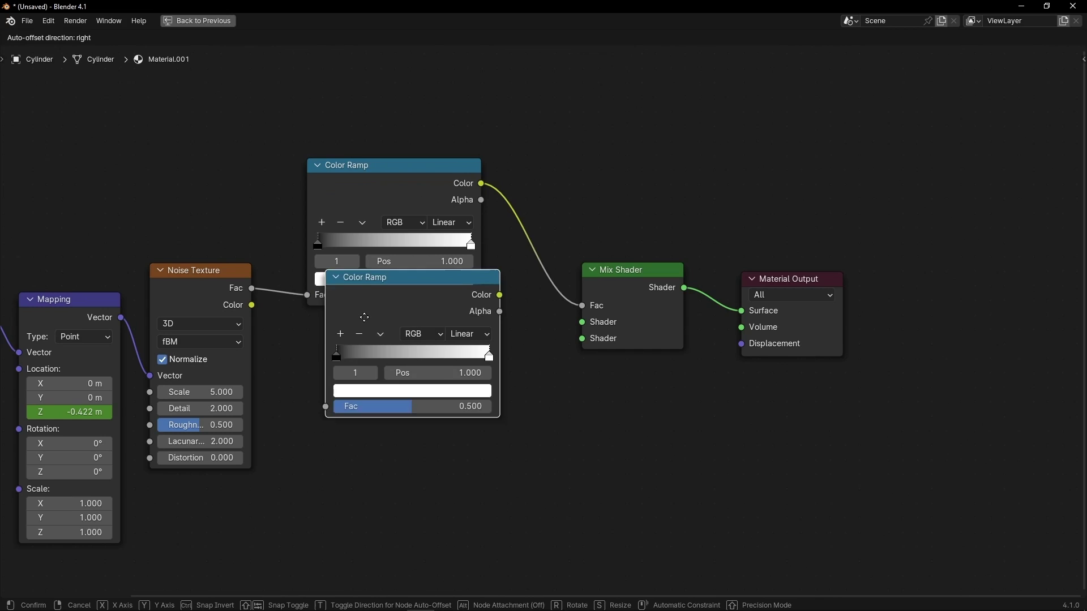
left_click(345, 371)
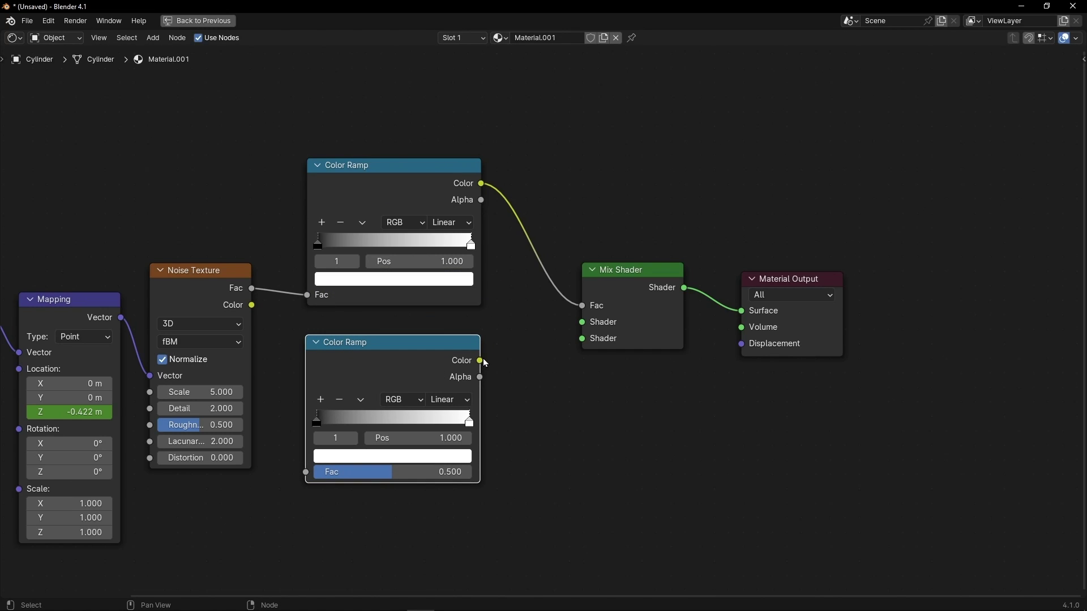
left_click_drag(482, 359, 581, 339)
left_click_drag(252, 287, 305, 472)
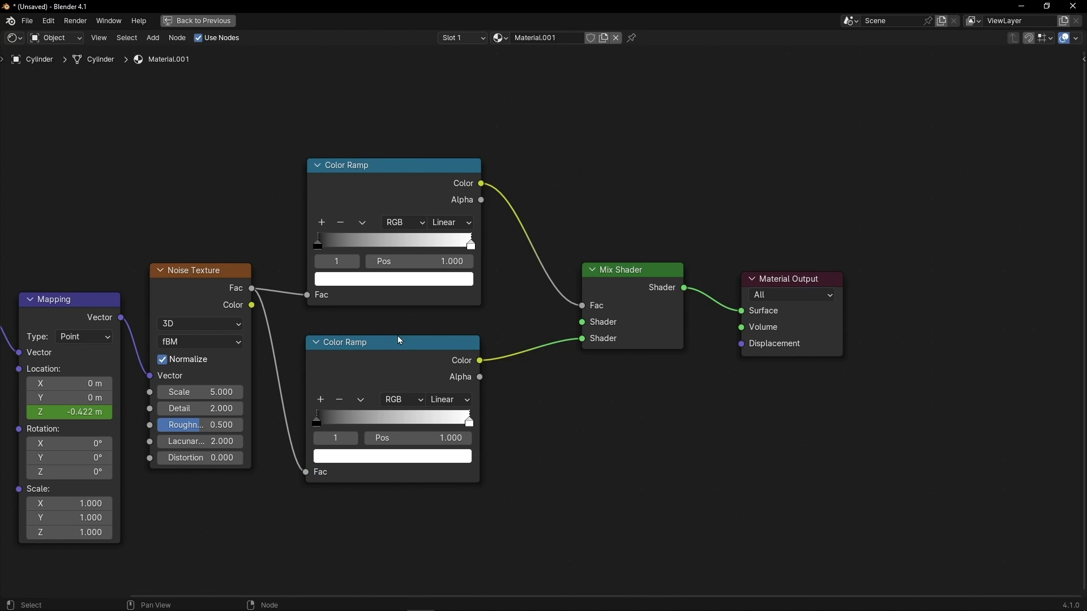
left_click_drag(398, 336, 407, 334)
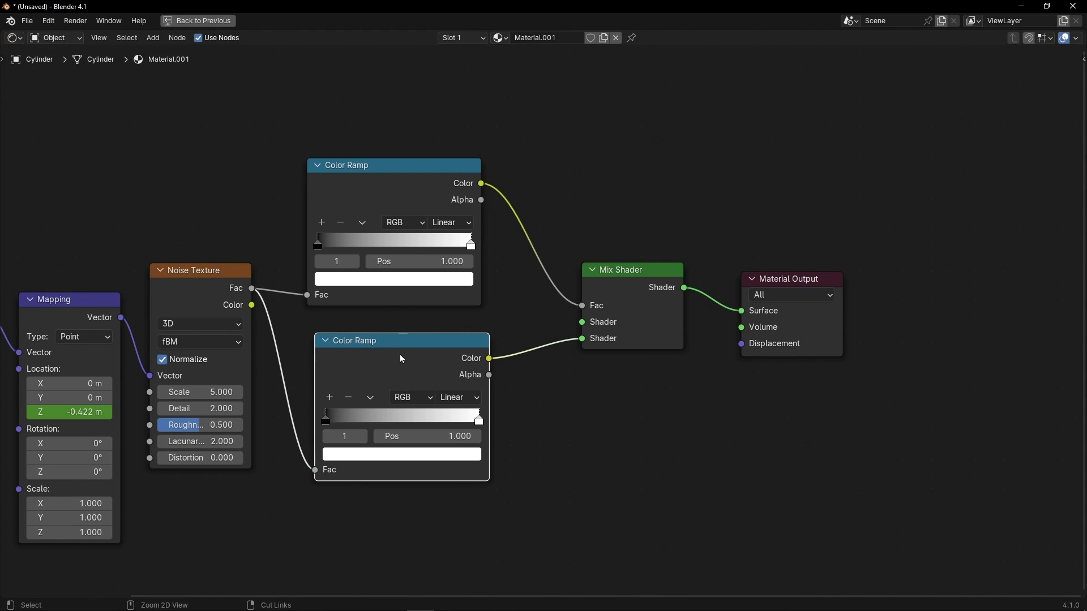
key("ctrl+space")
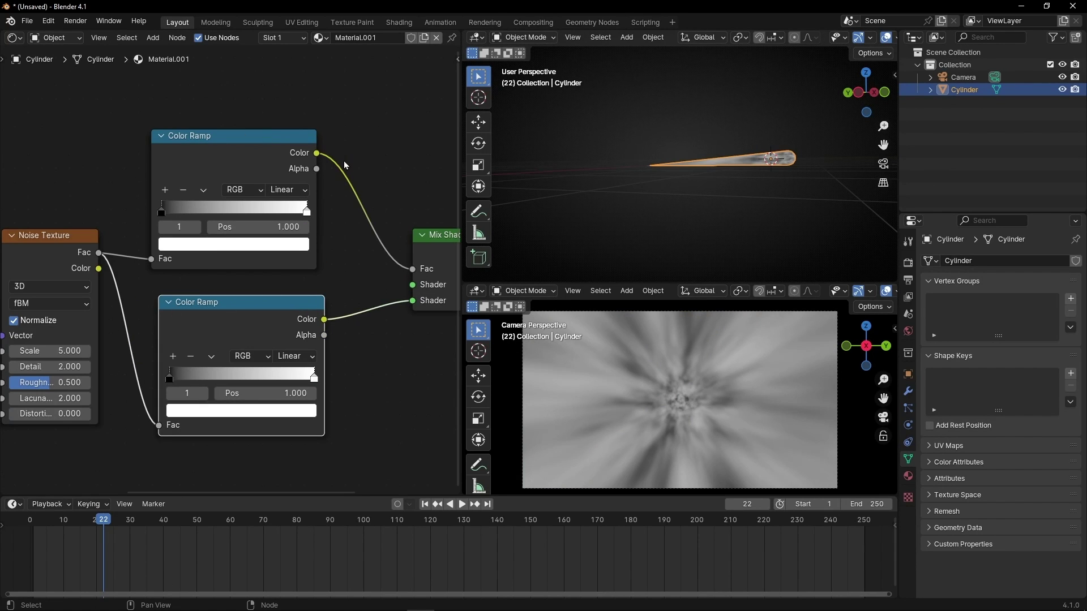
Step: Lower the duplicated Color Ramp slightly, enclose it in a frame and label the frame "Colors"
scroll(356, 262, "right", 3, "ctrl")
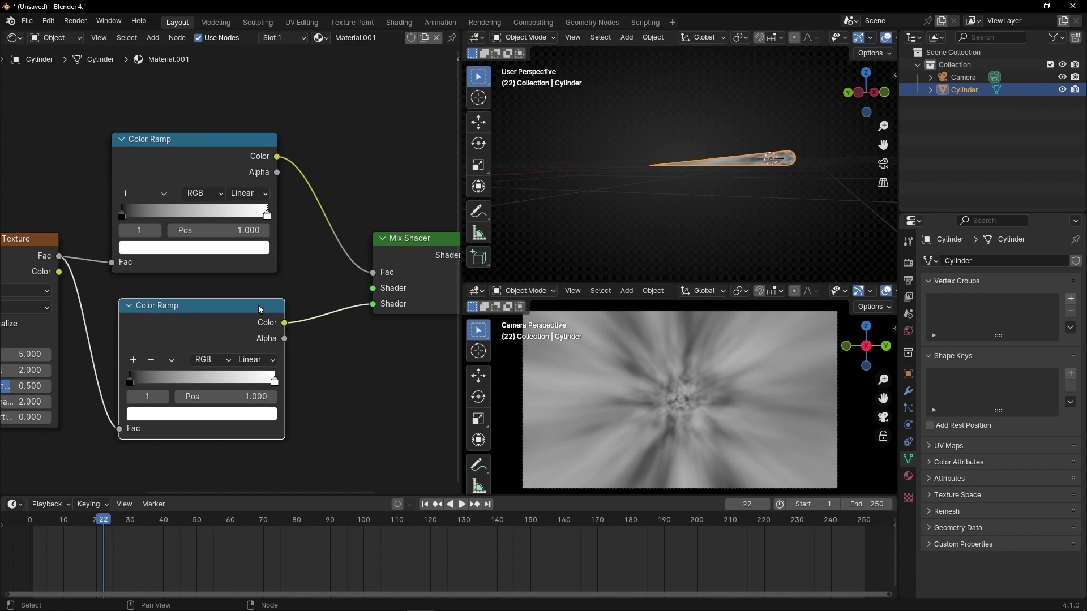
scroll(215, 283, "left", 3, "ctrl")
mouse_move(232, 334)
left_mouse_down()
mouse_move(229, 325)
mouse_move(232, 341)
left_mouse_up()
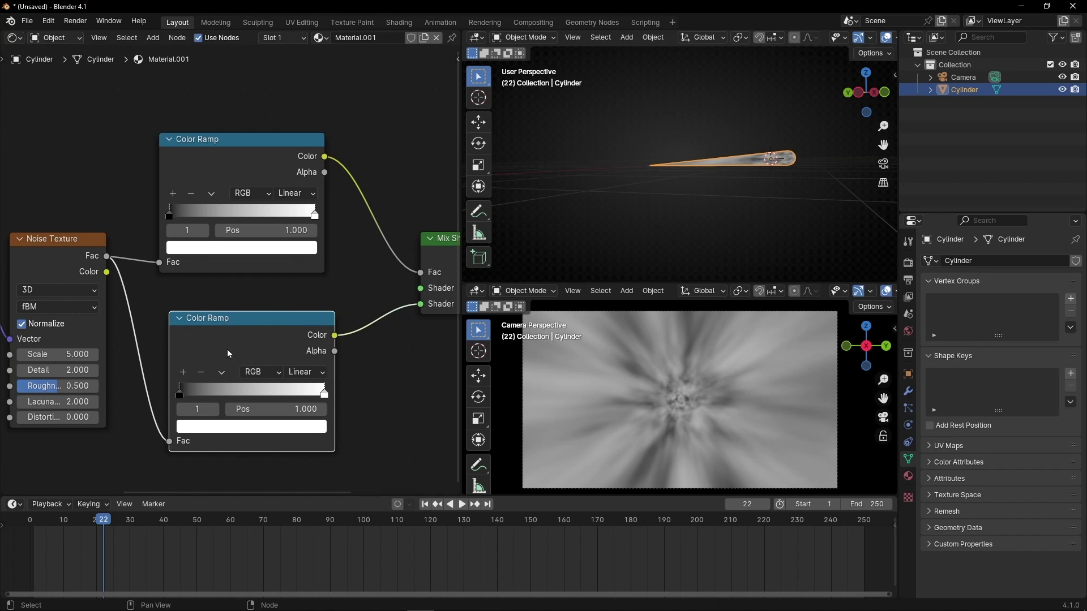
key("ctrl+j")
key("F2")
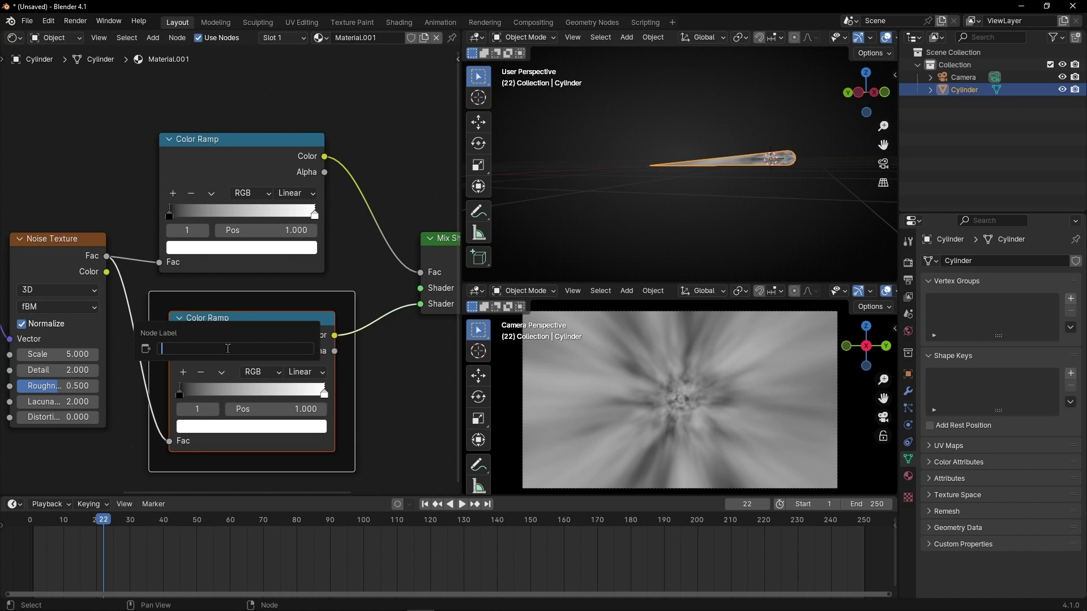
type("Colors")
key("Return")
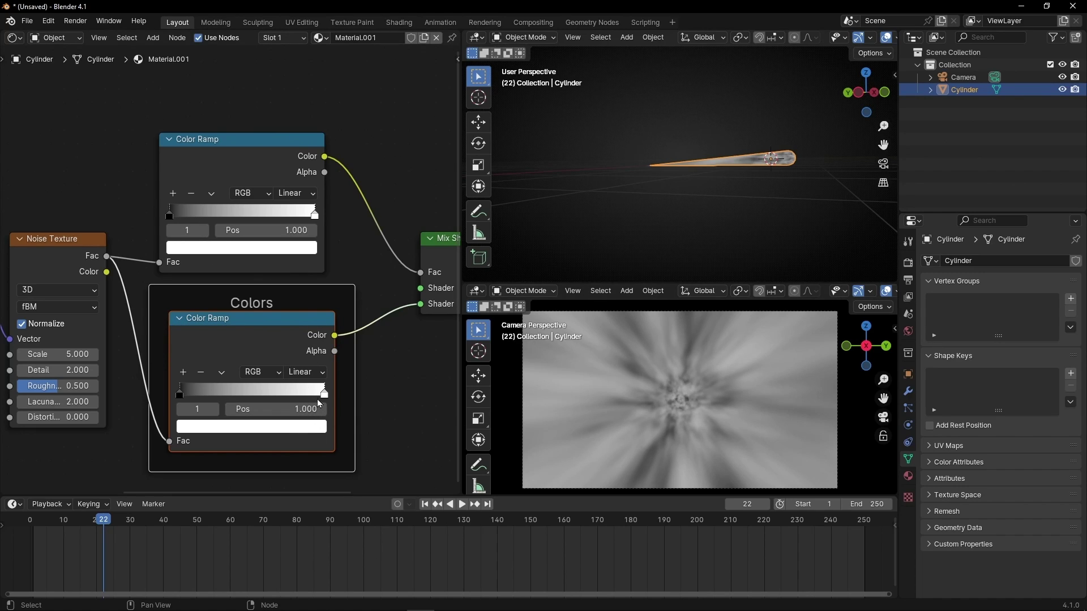
Step: Change the white stop of the Colors ramp to blue and move the black stop to position 0.552, close to the blue one
left_click(284, 427)
left_click(297, 240)
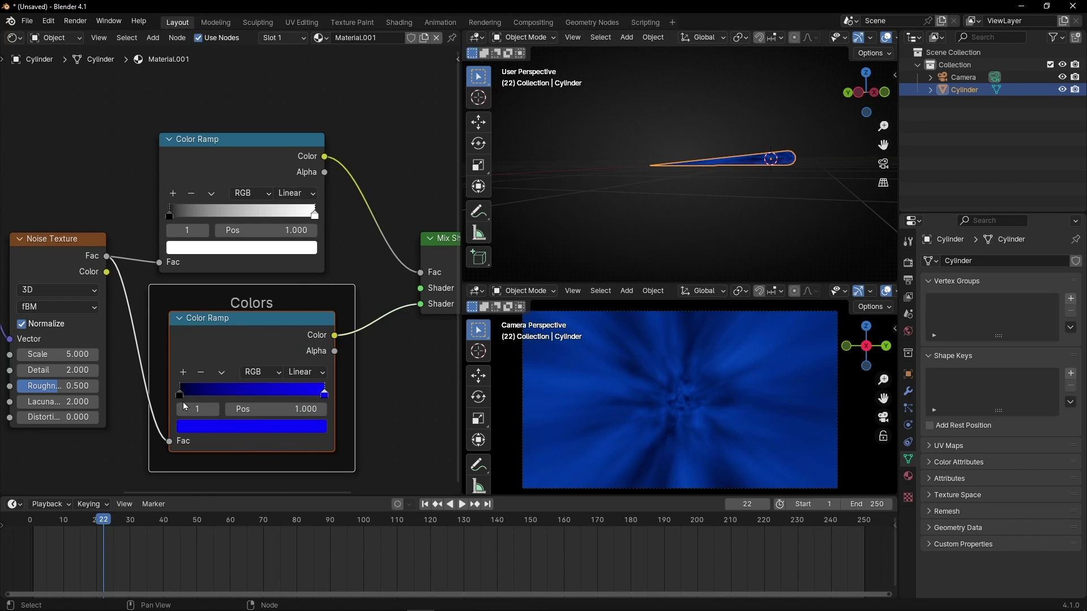
left_click_drag(180, 396, 221, 396)
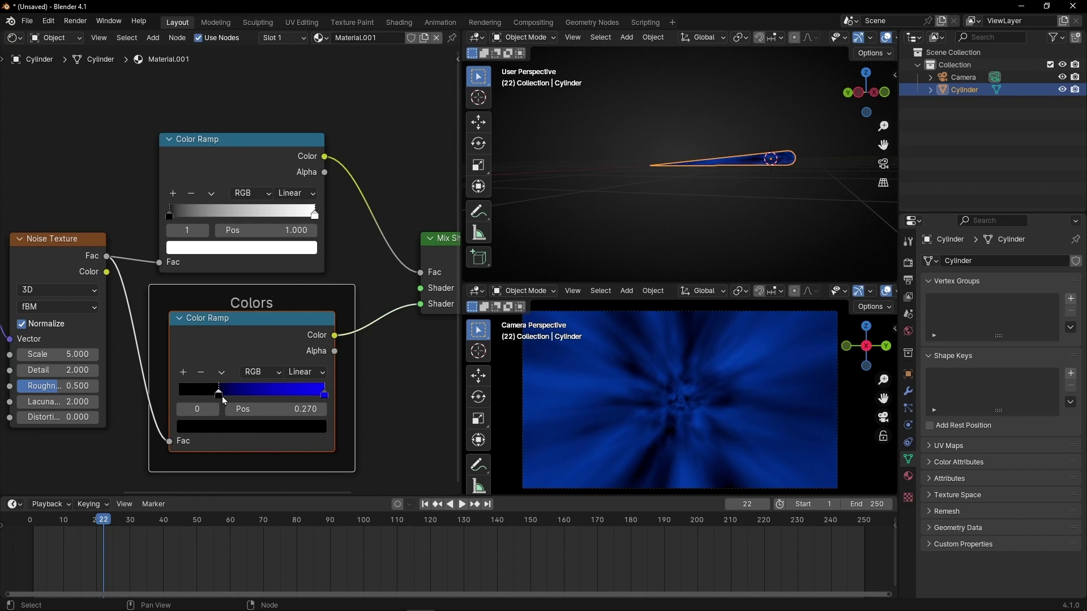
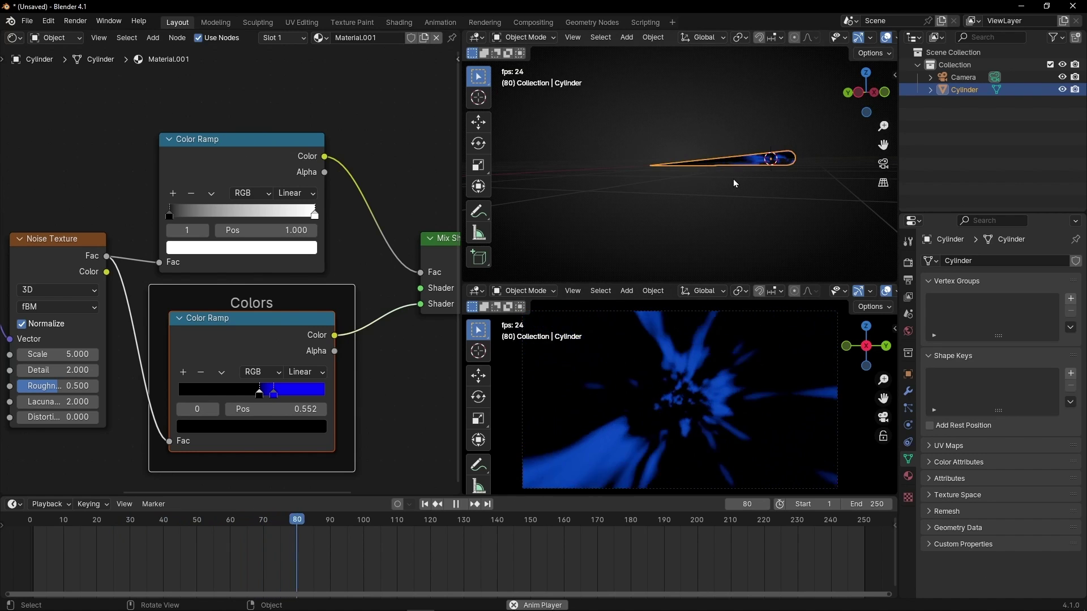
Step: Examine the blue pattern from outside the cylinder's open end during playback, with the cylinder deselected, and stop the animation
scroll(732, 179, "up", 3)
left_click(723, 179)
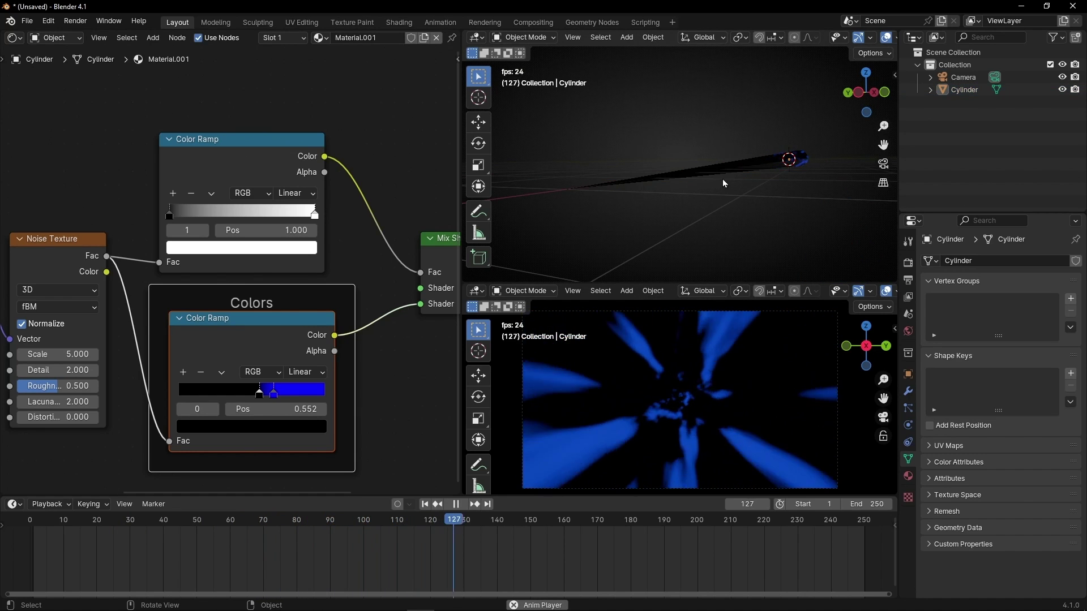
middle_click_drag(722, 179, 593, 192)
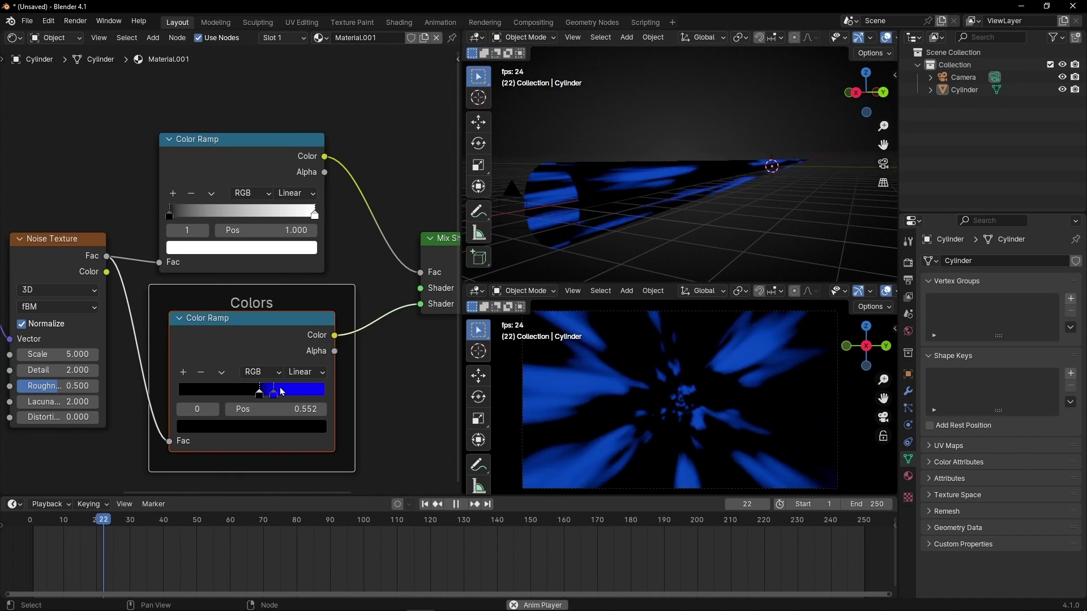
key("space")
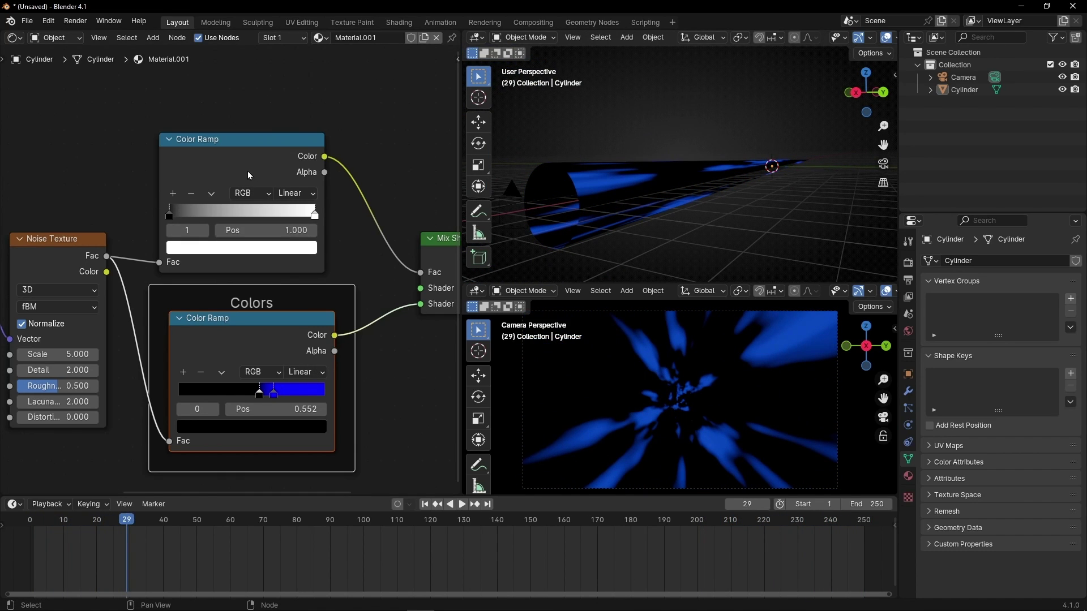
Step: Change the Colors ramp's black stop to fully saturated red and spread the red and blue stops to opposite ends of the ramp
left_click_drag(247, 171, 253, 162)
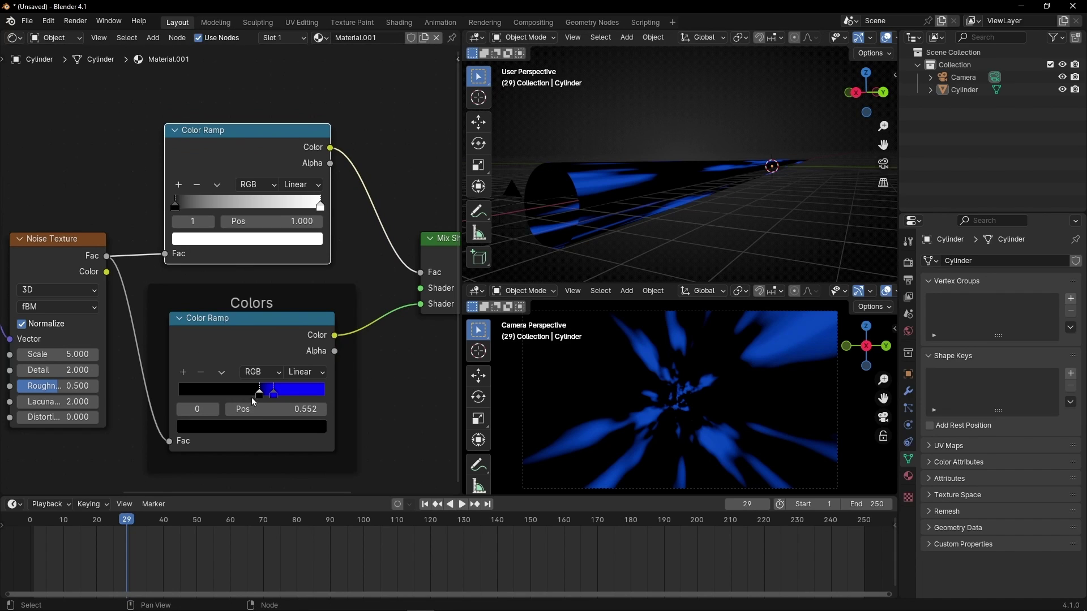
left_click(237, 427)
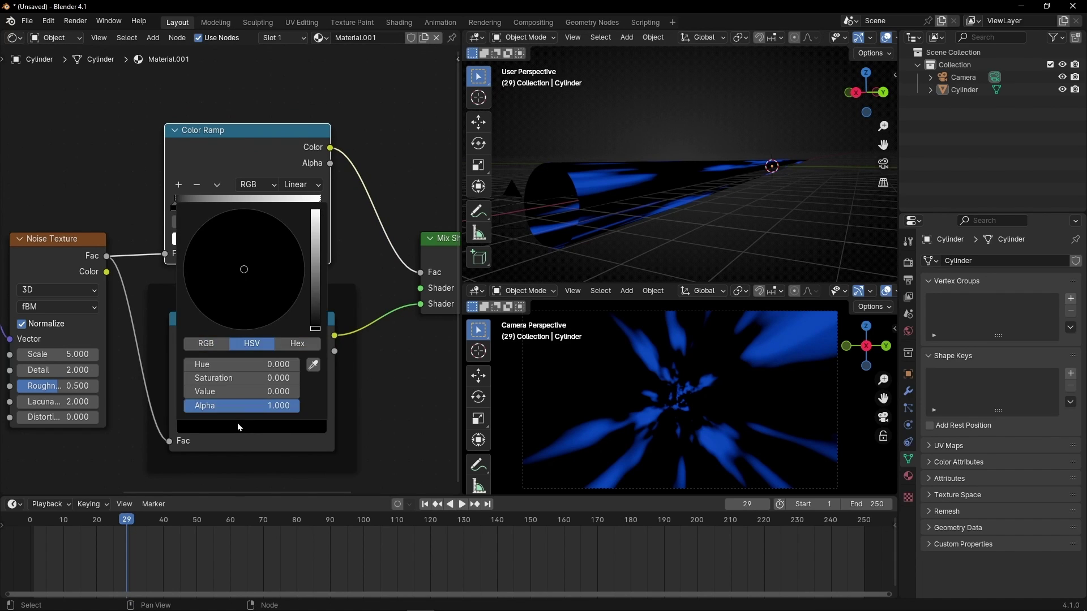
left_click_drag(314, 252, 315, 211)
left_click(247, 329)
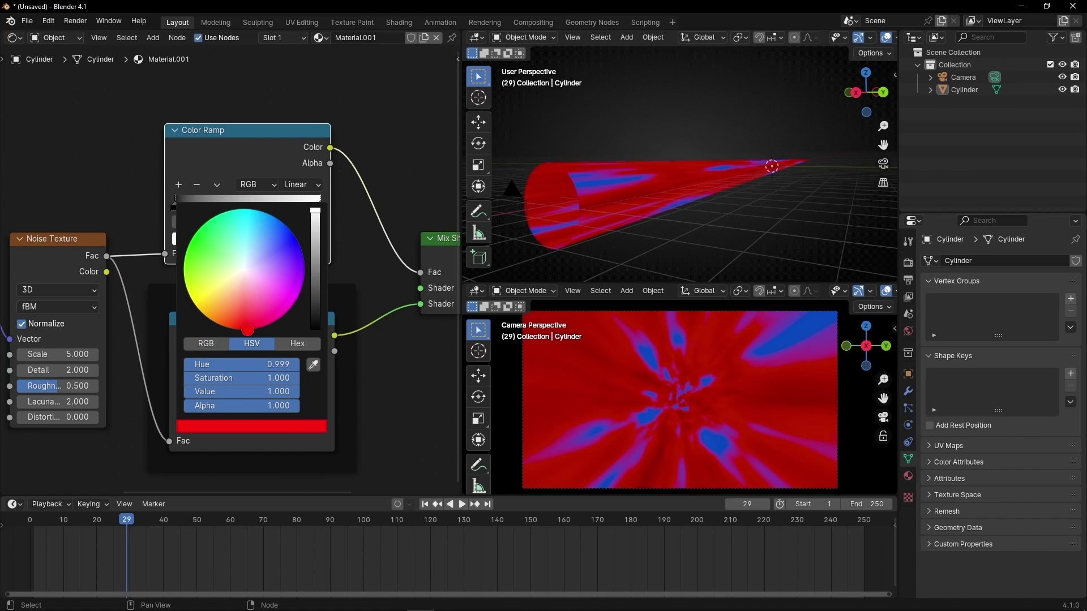
left_click_drag(251, 396, 325, 393)
left_click_drag(226, 396, 178, 396)
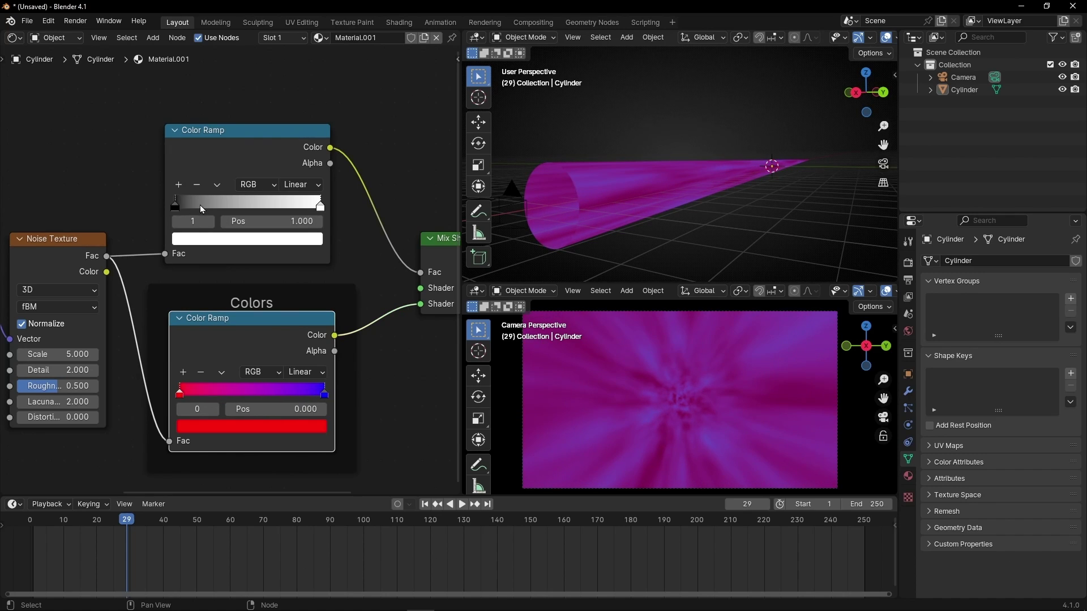
Step: Enclose the upper Color Ramp in a frame and label the frame "Delete colors"
left_click(212, 136)
key("ctrl+j")
key("F2")
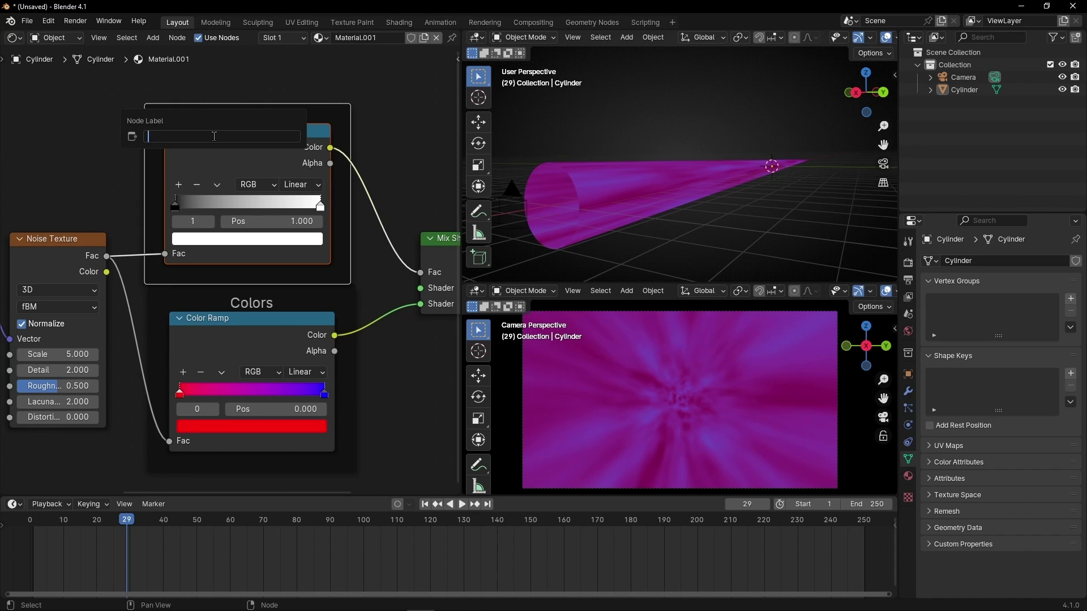
type("Delete colors")
key("Return")
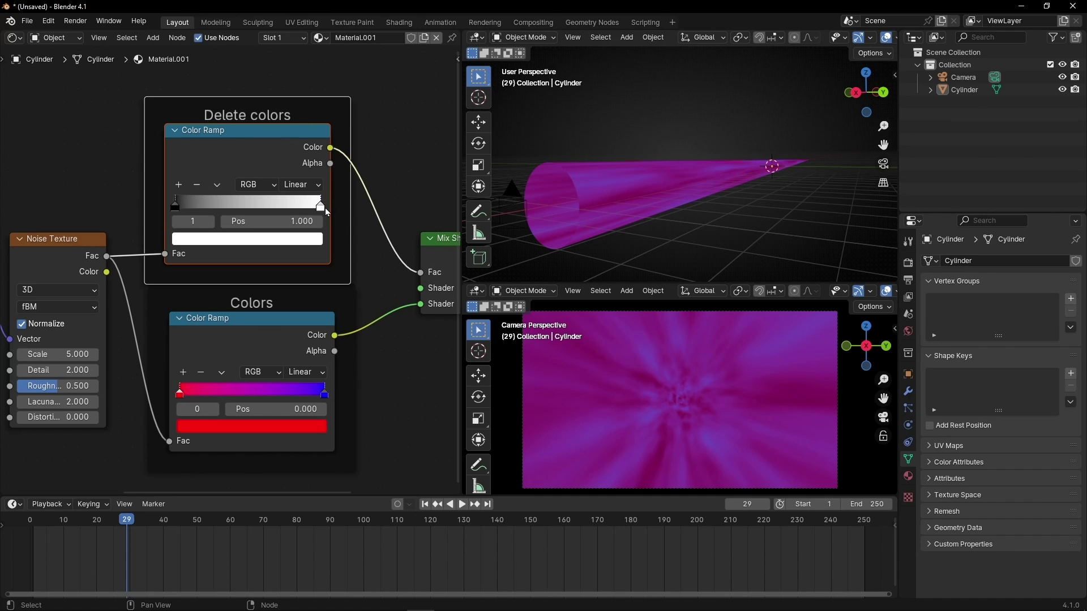
Step: Try the Delete colors ramp with its white stop near the black one, restore it to 1.000 and move the black stop to 0.680
left_click_drag(321, 207, 179, 211)
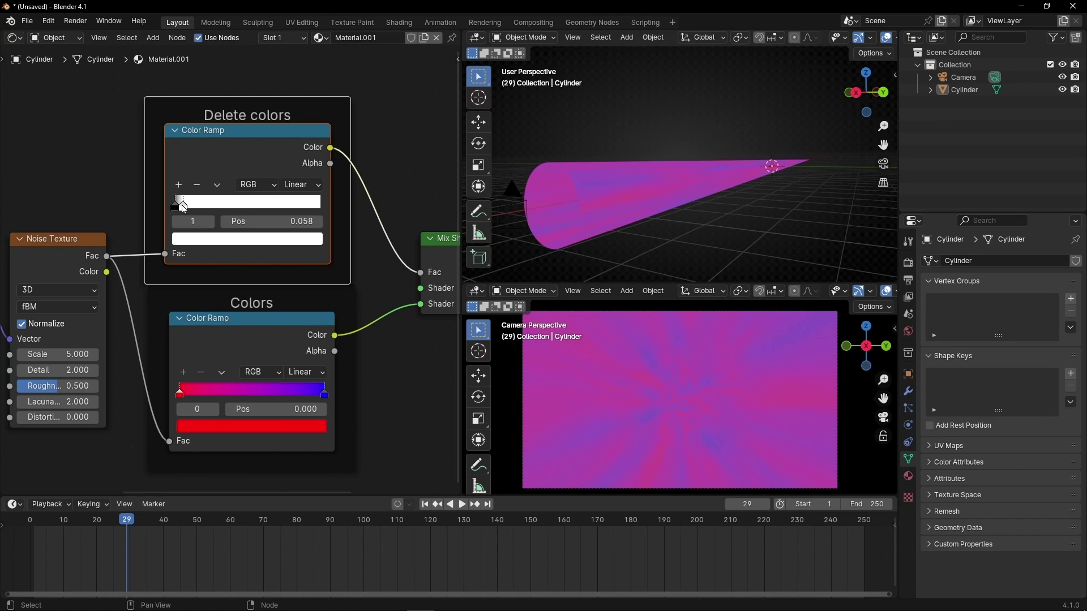
left_click_drag(184, 208, 320, 207)
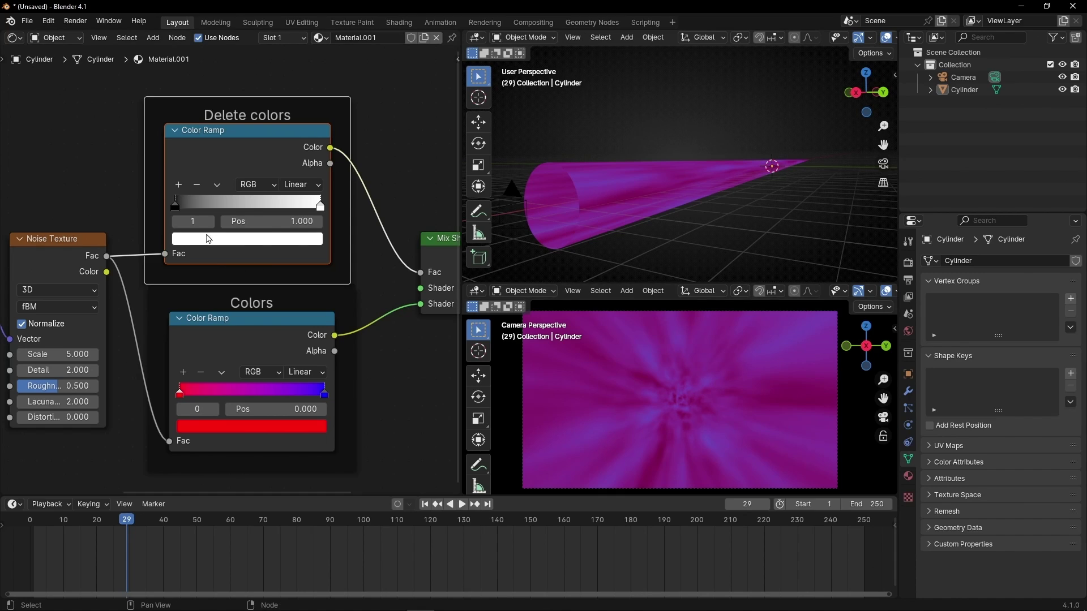
left_click(176, 208)
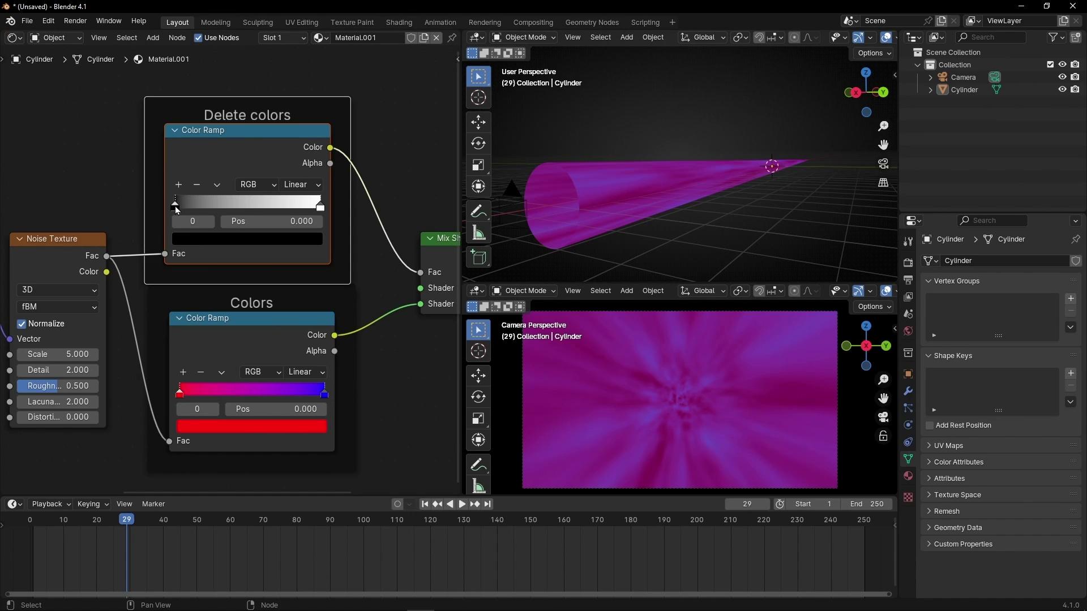
left_click_drag(177, 208, 255, 209)
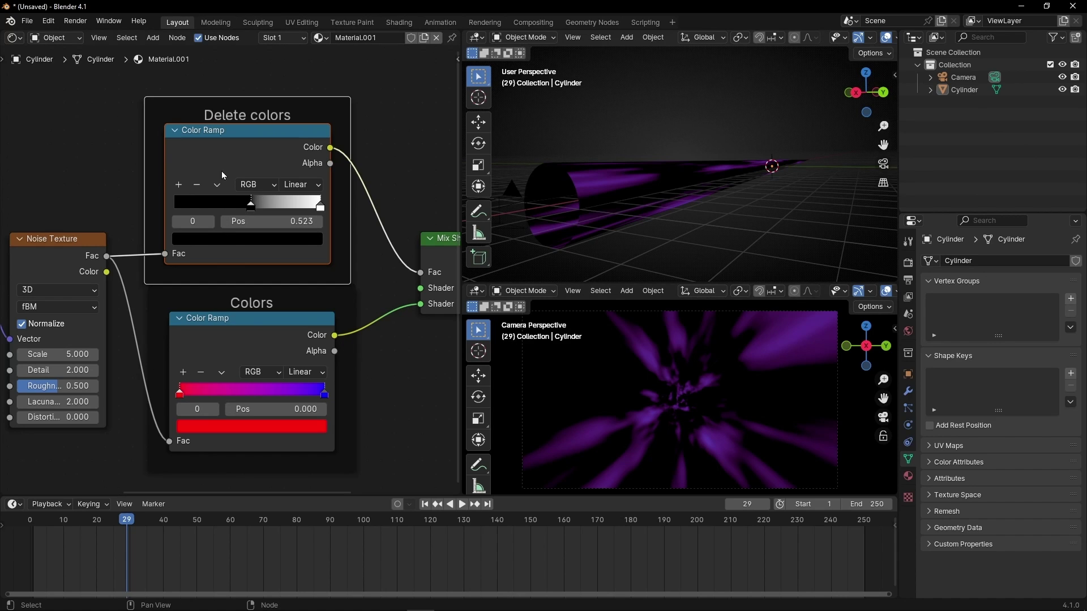
mouse_move(253, 211)
left_mouse_down()
mouse_move(175, 209)
mouse_move(273, 209)
left_mouse_up()
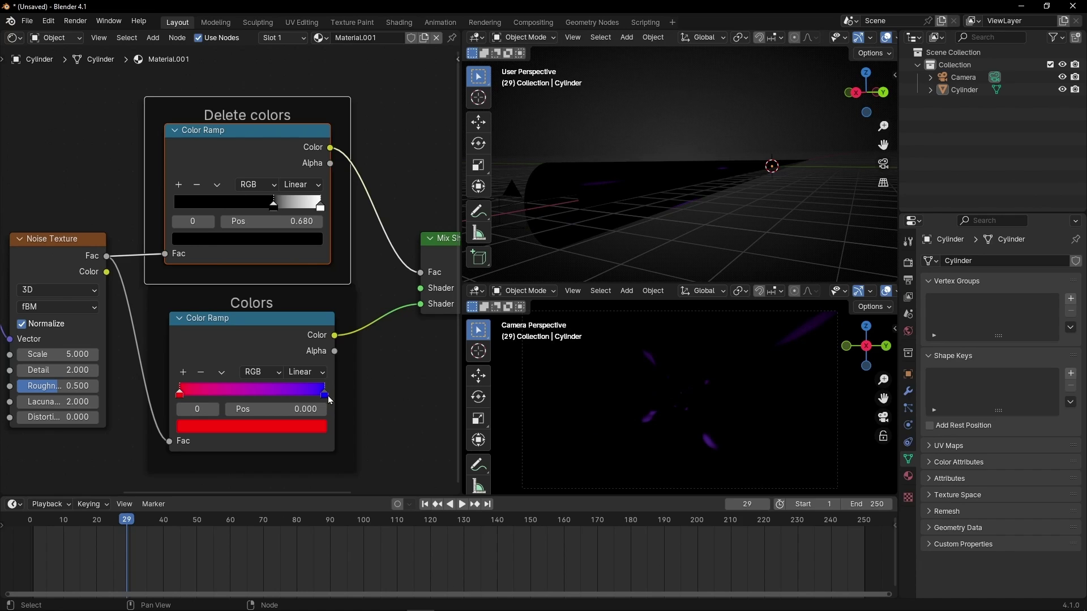
Step: Position the Colors ramp's blue stop at 0.485 and red stop at 0.411, with the Delete colors ramp's black stop reset to 0.000
left_click_drag(325, 398, 249, 395)
left_click_drag(273, 209, 251, 210)
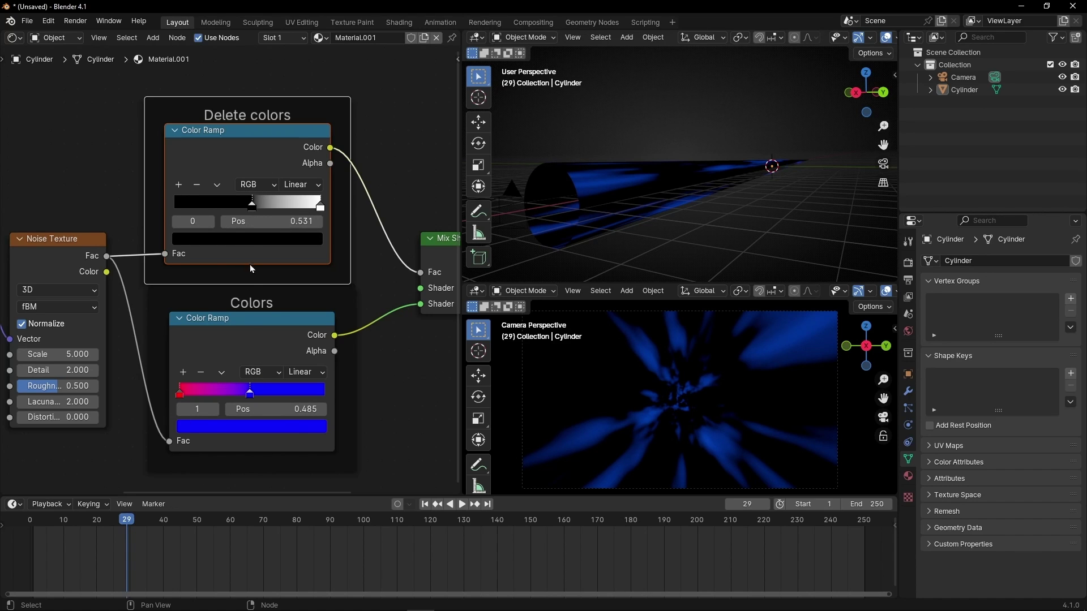
left_click_drag(253, 209, 139, 208)
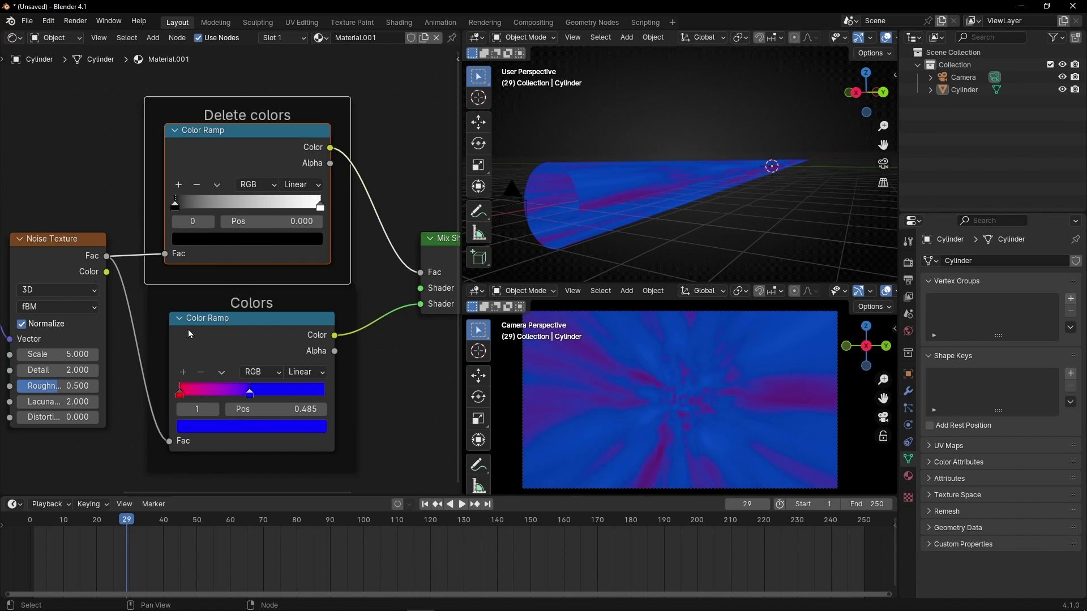
left_click_drag(179, 392, 242, 397)
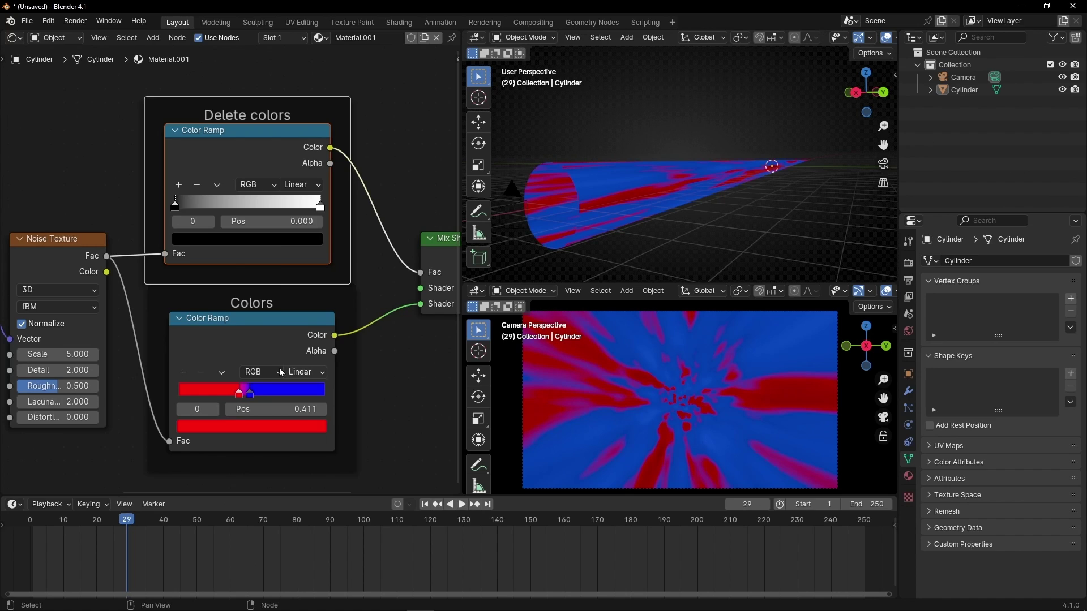
Step: Flip the Delete colors ramp and position its black stop at 0.535 and its white stop at 0.423
left_click(217, 185)
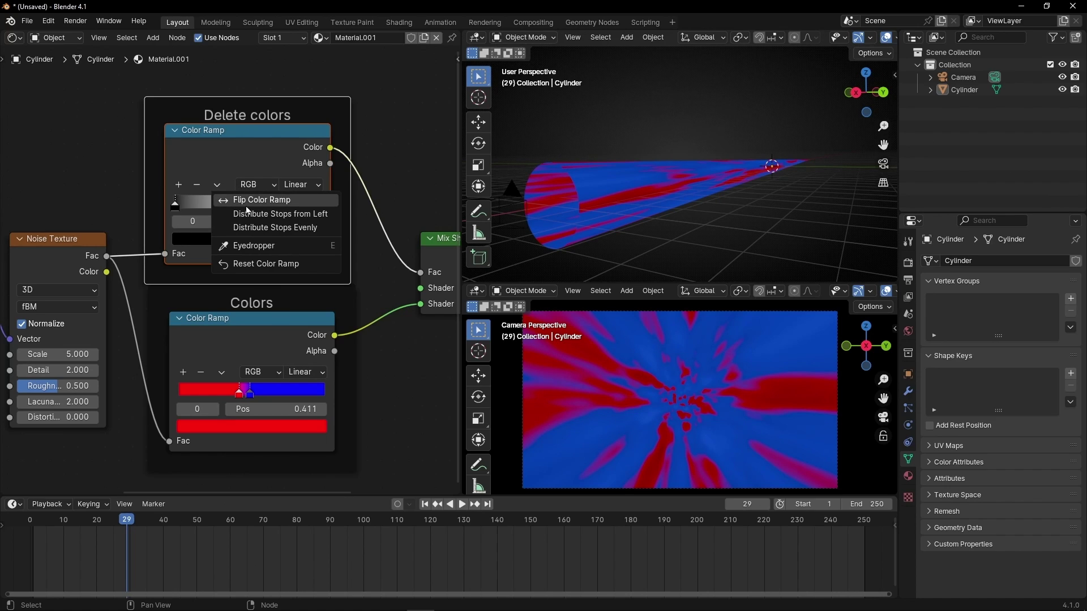
left_click(288, 202)
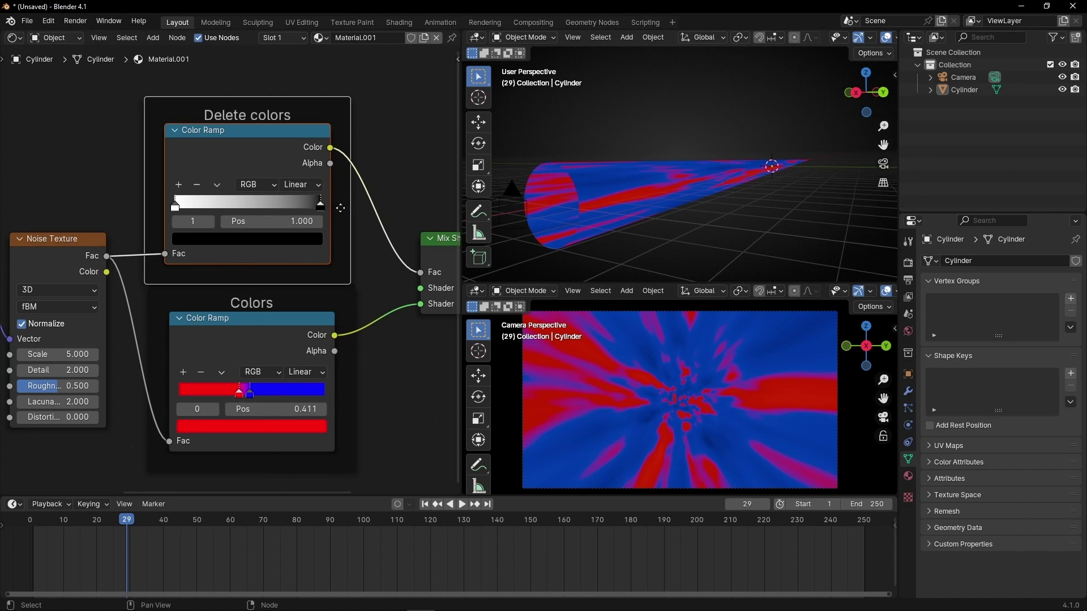
left_click_drag(323, 212, 253, 210)
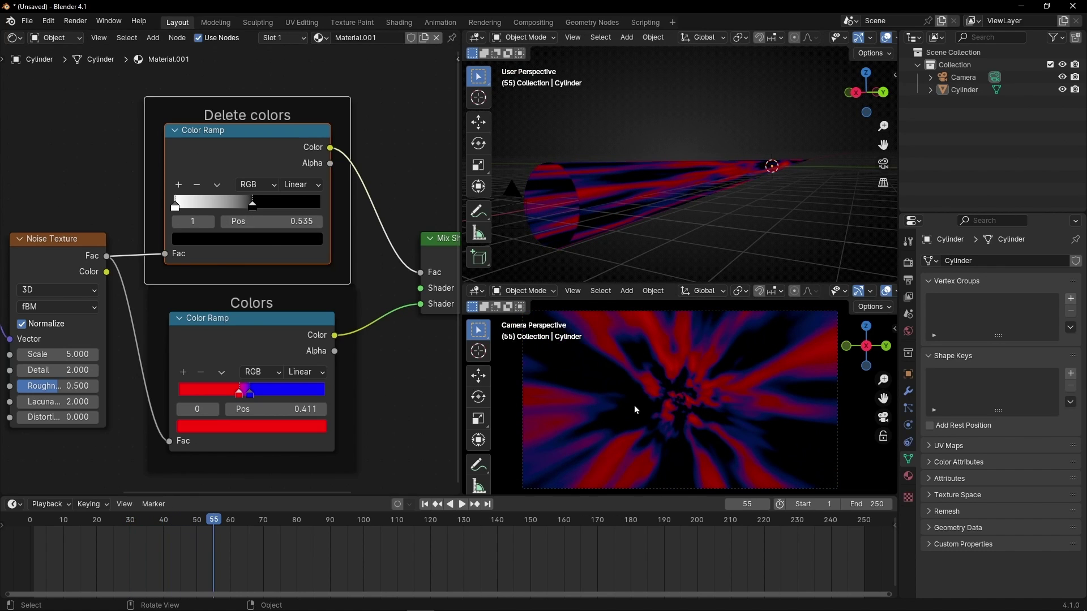
left_click_drag(175, 207, 236, 208)
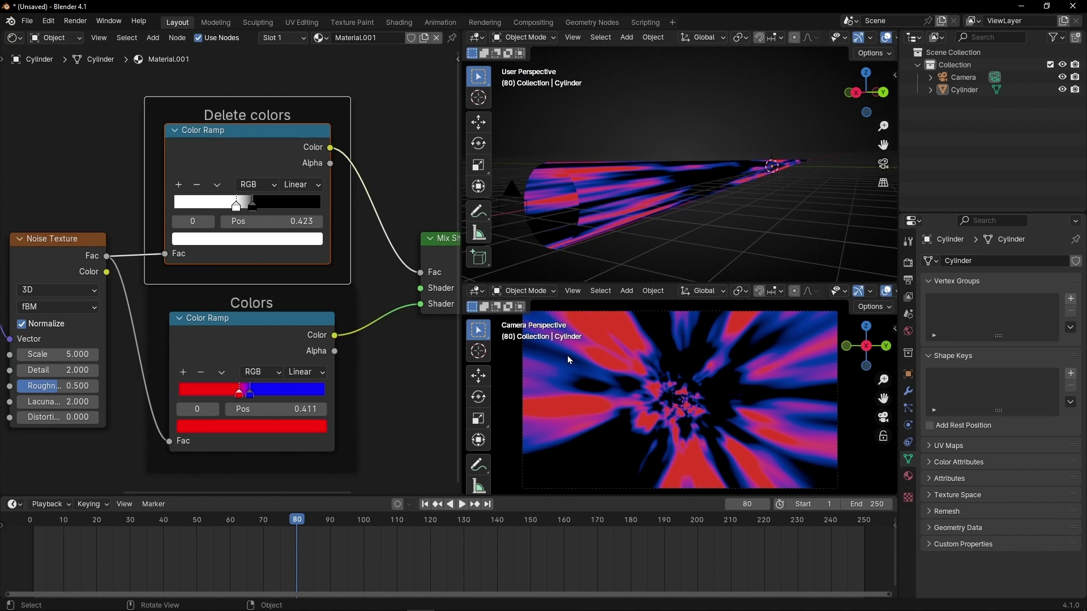
Step: Set the Delete colors ramp's interpolation to Constant and preview the hard-edged pattern in playback
left_click(295, 185)
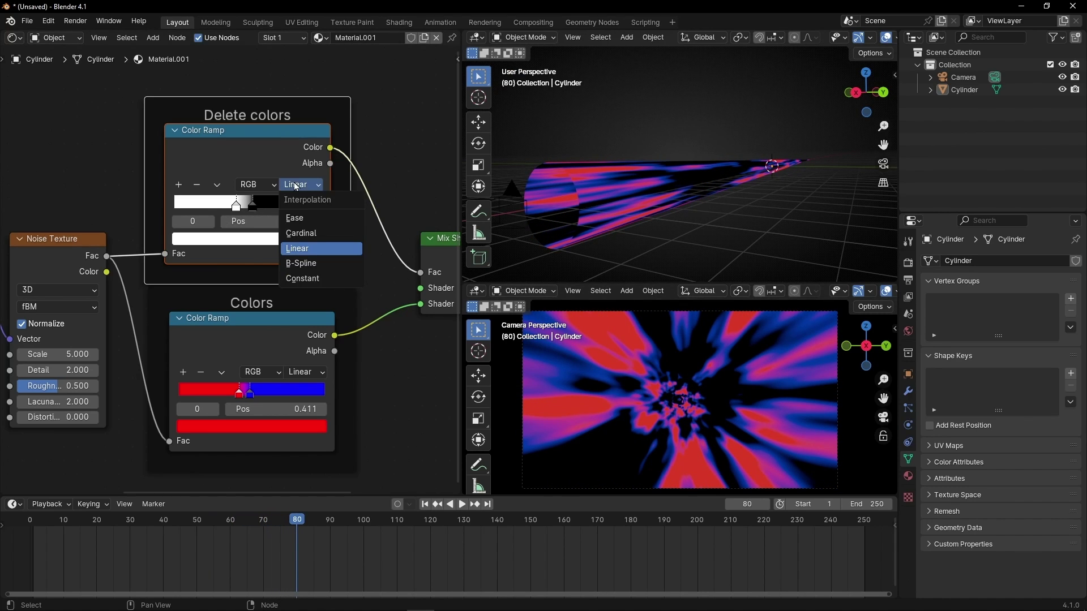
left_click(312, 278)
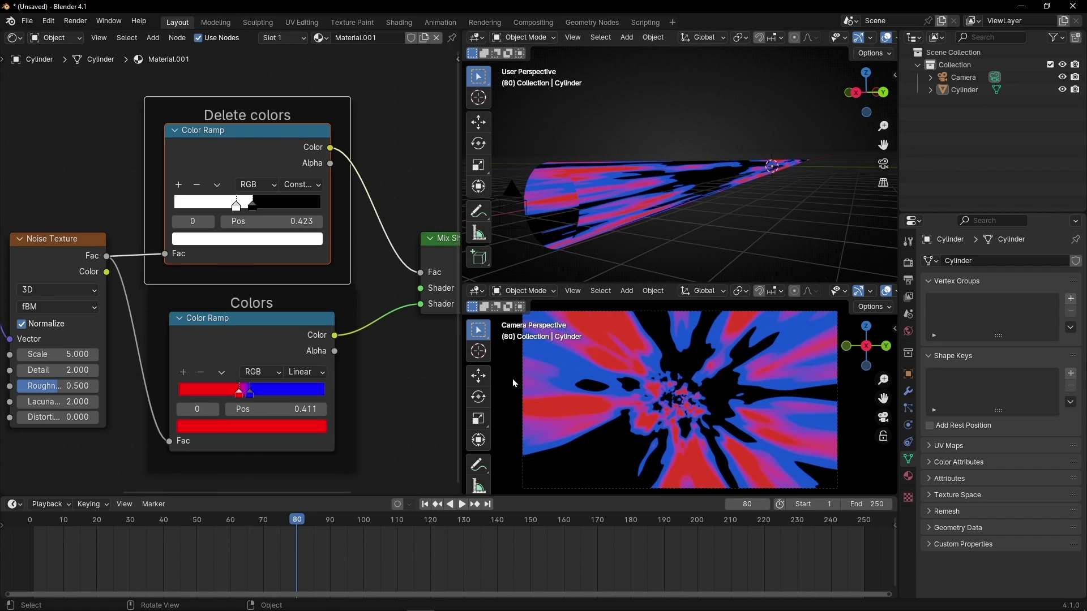
key("space")
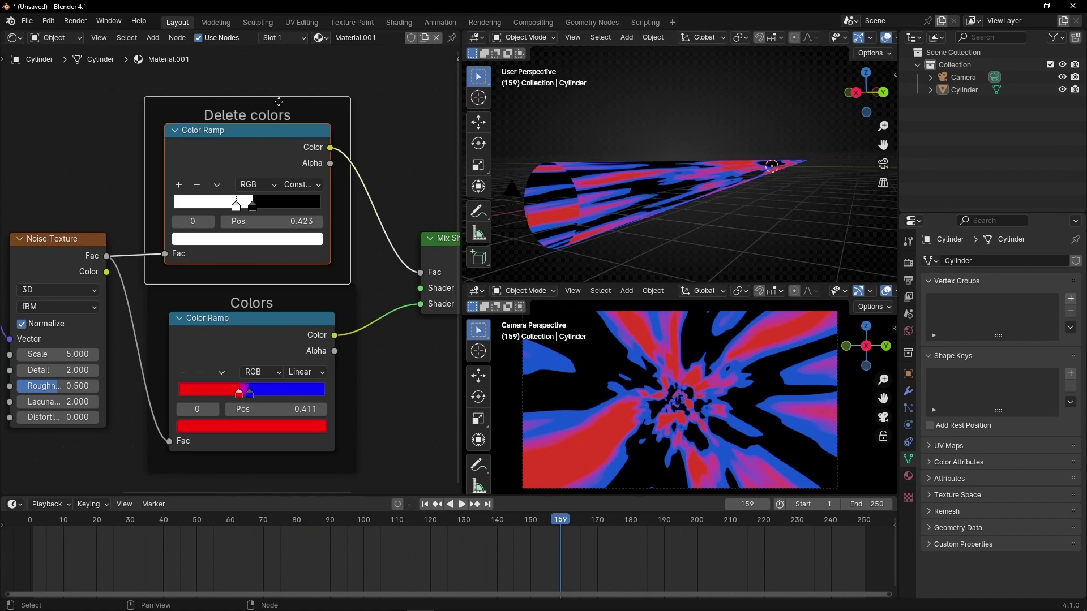
Step: Move the Delete colors frame slightly up and the Colors frame slightly down to separate them, previewing the animation
left_click_drag(279, 102, 281, 96)
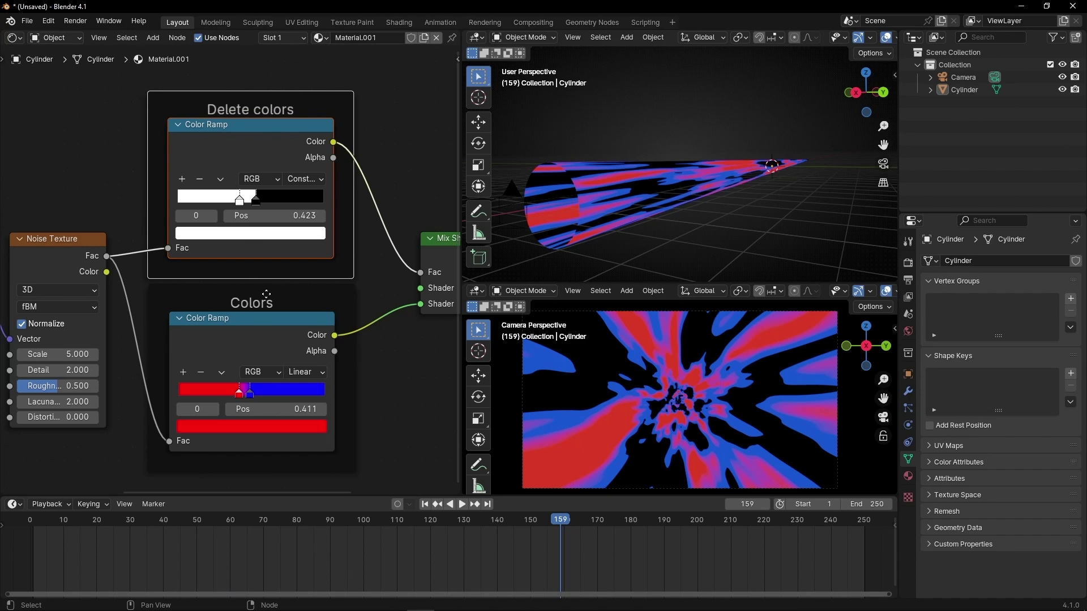
left_click_drag(266, 294, 260, 300)
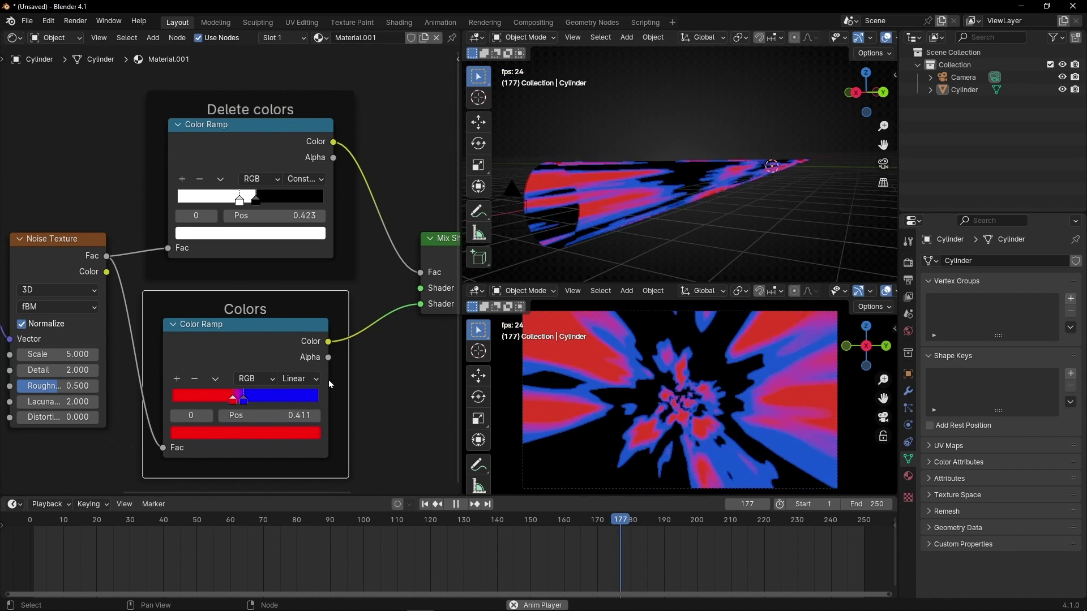
key("space")
Step: Spread the Colors ramp's red and blue stops apart and add two stops between them, one at 0.571
scroll(200, 414, "up", 3)
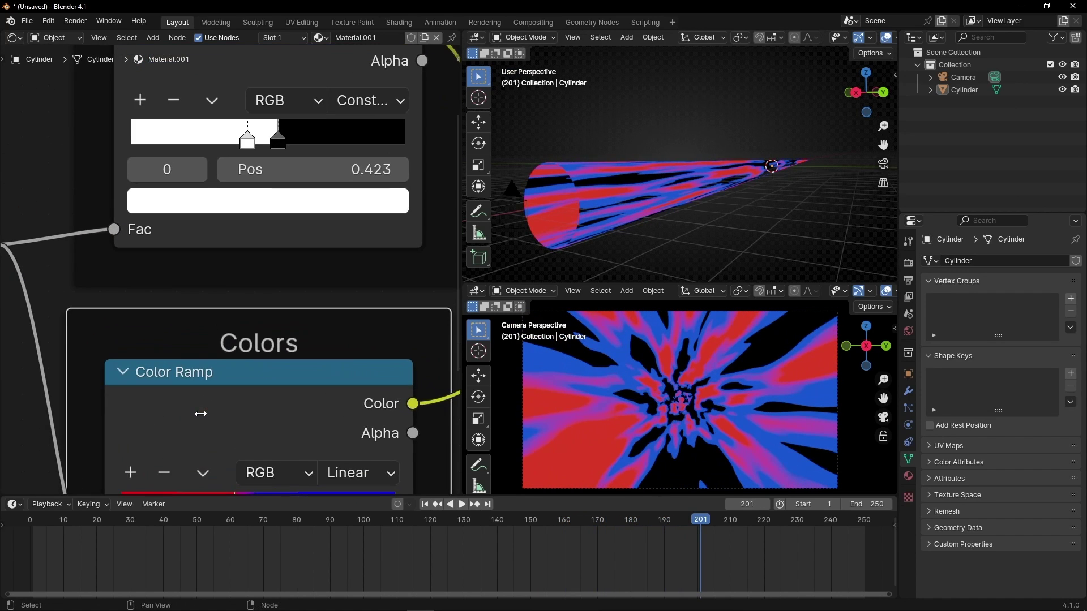
scroll(200, 414, "down", 5, "shift")
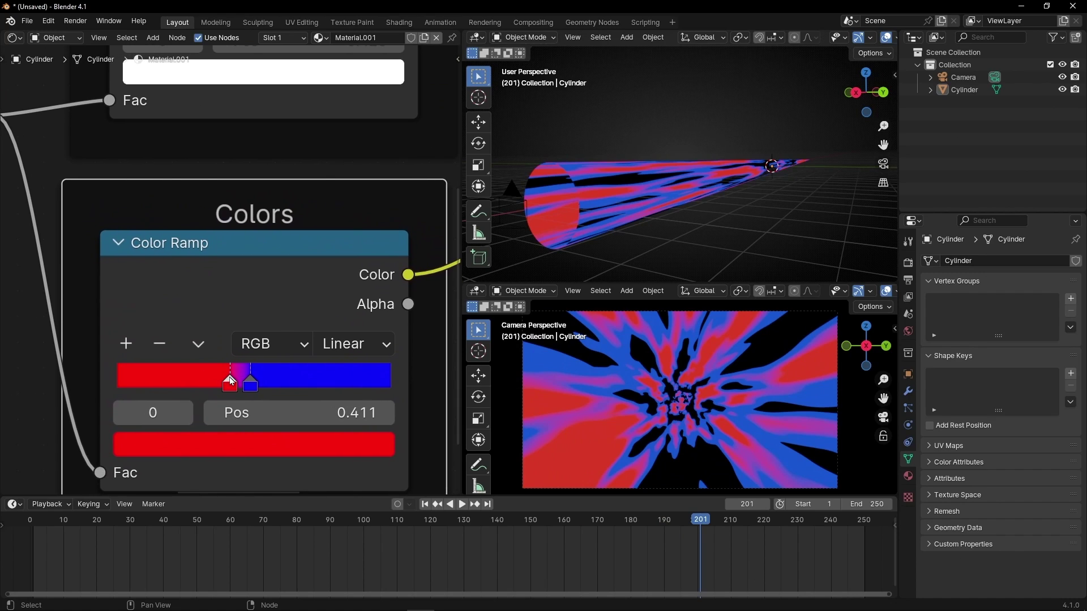
left_click(126, 343)
left_click_drag(227, 387, 307, 387)
left_click(125, 343)
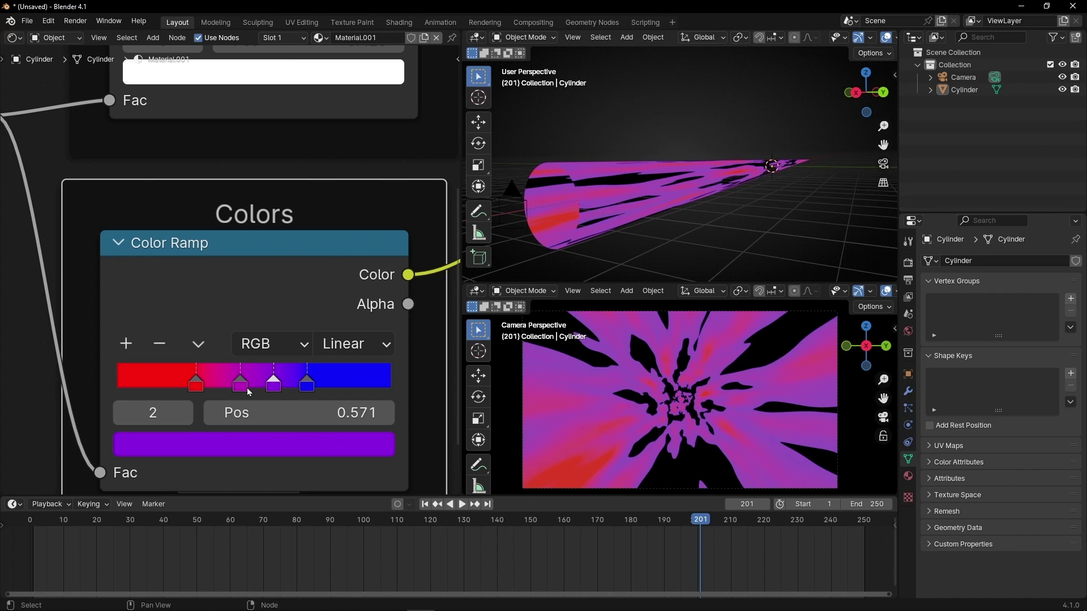
Step: Change both middle stops of the Colors ramp to black
left_click(249, 445)
scroll(282, 257, "down", 5)
left_click(355, 443)
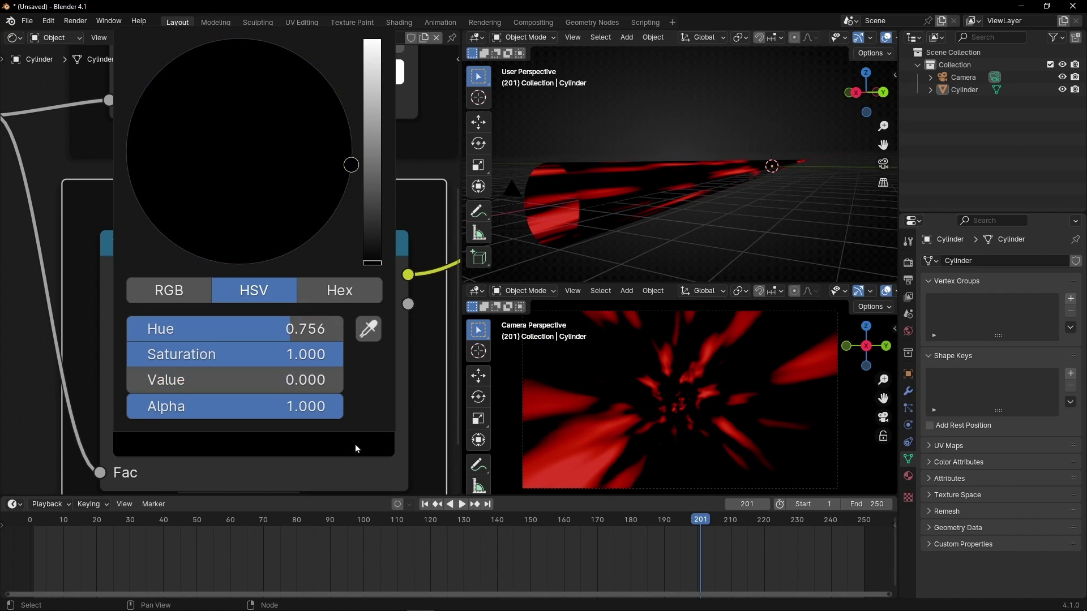
Step: Set the Delete colors ramp's black stop to 1.000 and its white stop to 0.772, and preview the animation
scroll(283, 255, "up", 5)
left_click_drag(271, 116, 389, 118)
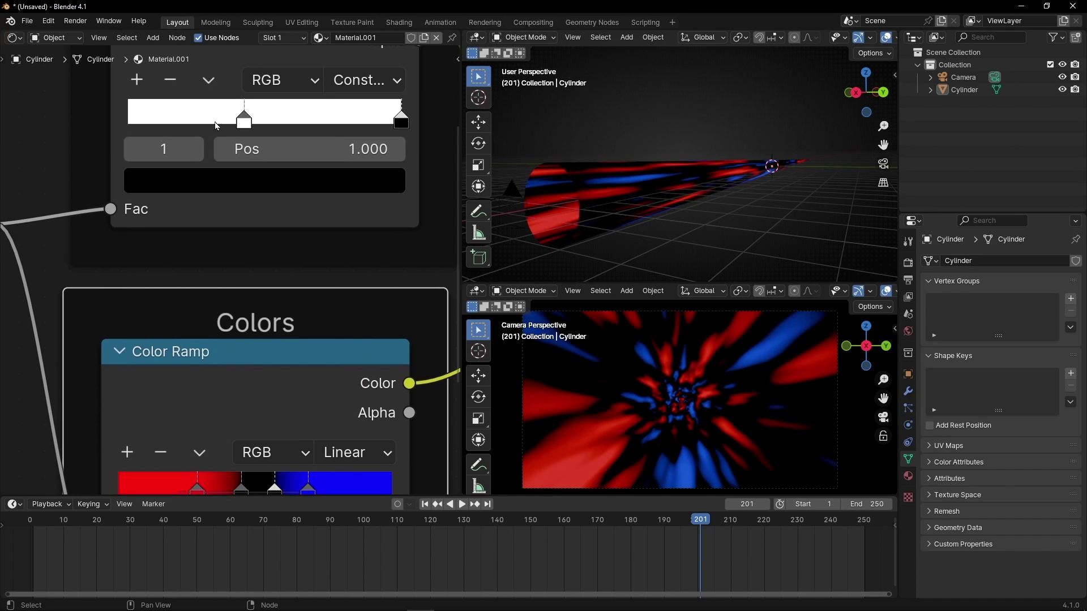
left_click_drag(244, 119, 341, 127)
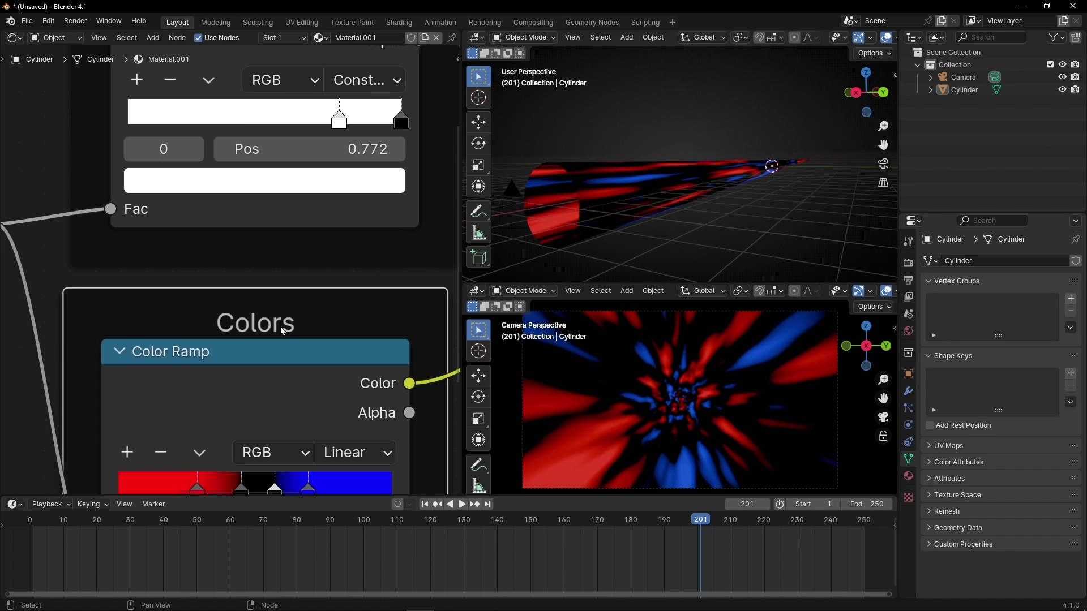
scroll(280, 327, "down", 4)
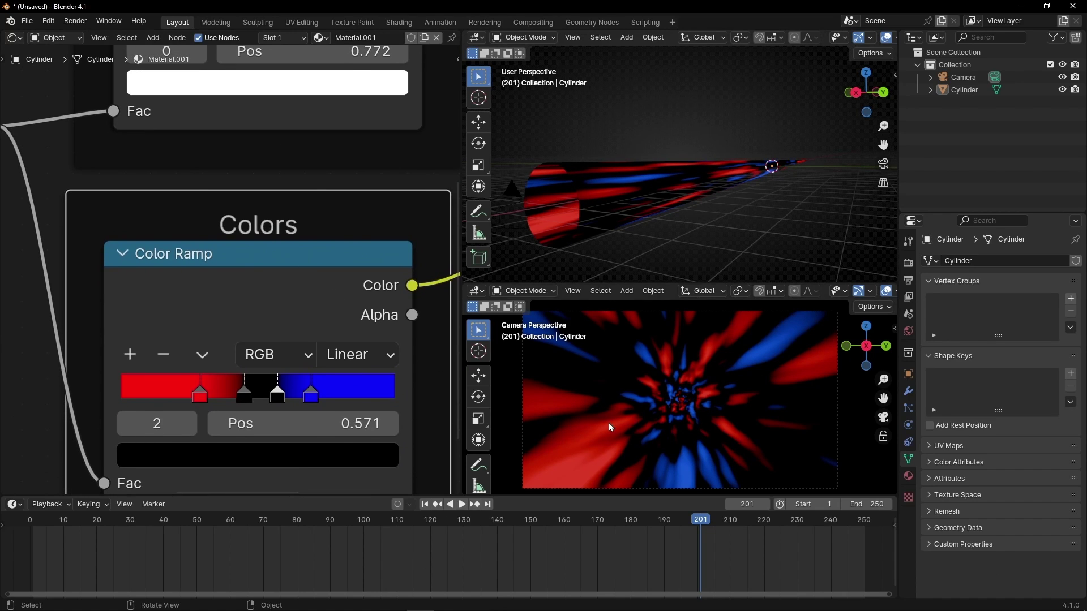
key("space")
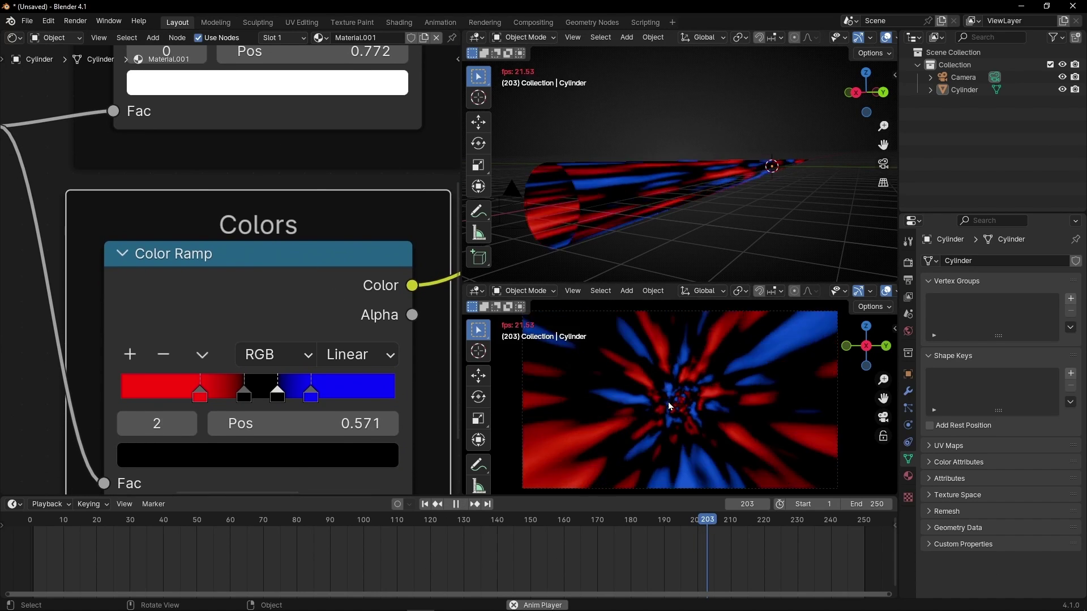
key("space")
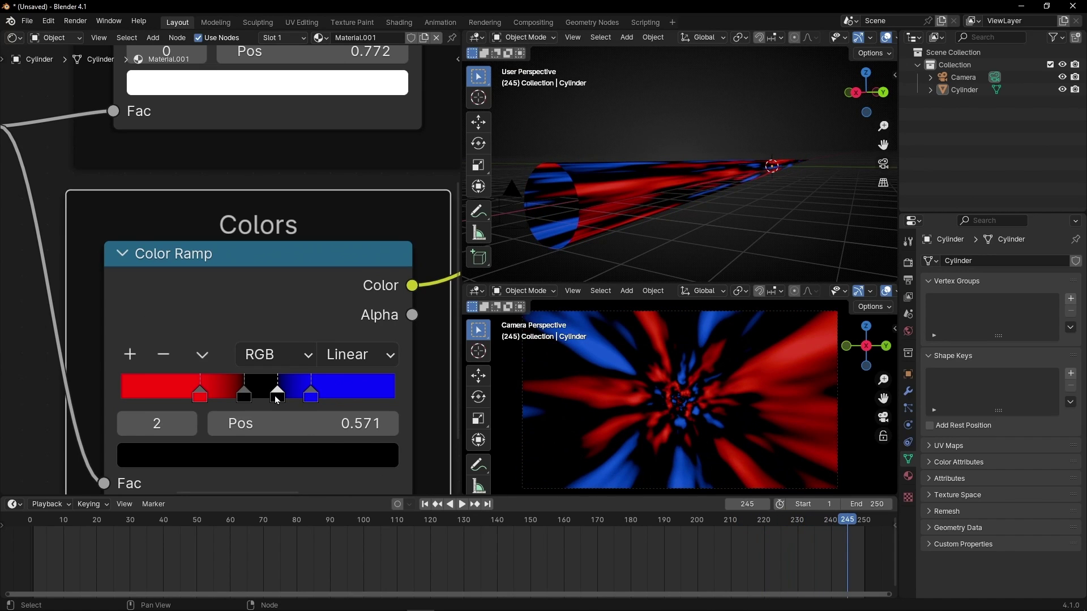
Step: Try a wider black gap in the Colors ramp during playback, then narrow it and move the red stop to 0.444
left_click_drag(275, 397, 220, 399)
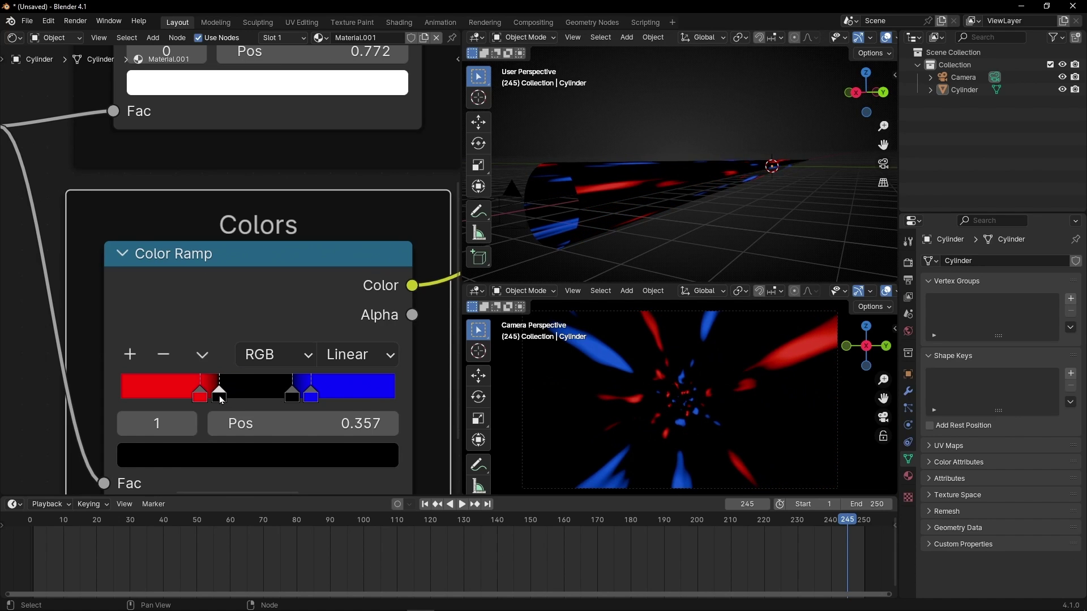
key("space")
key("space")
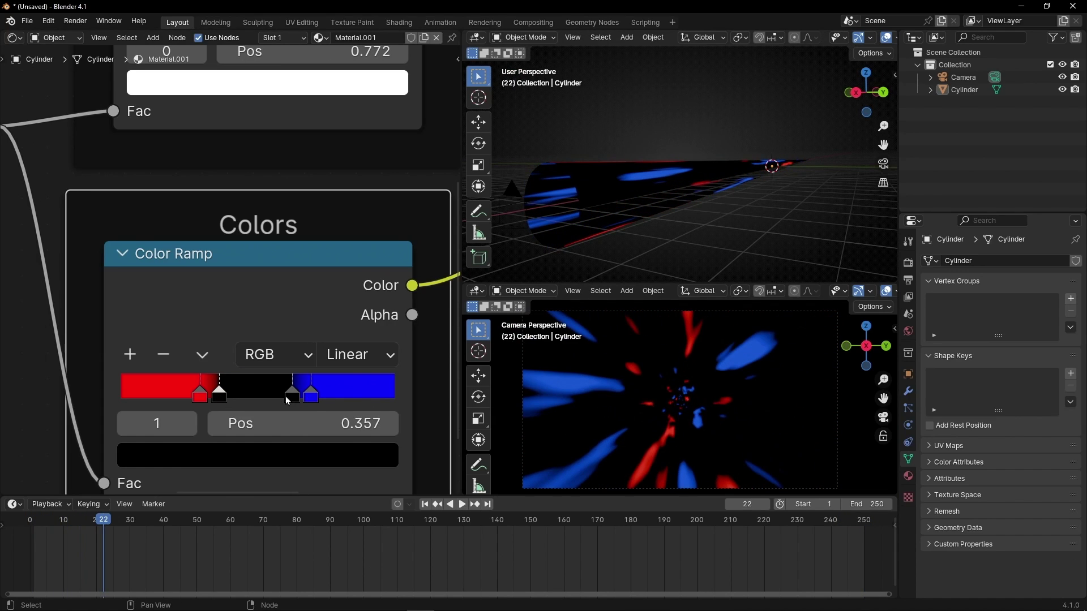
left_click_drag(292, 399, 246, 400)
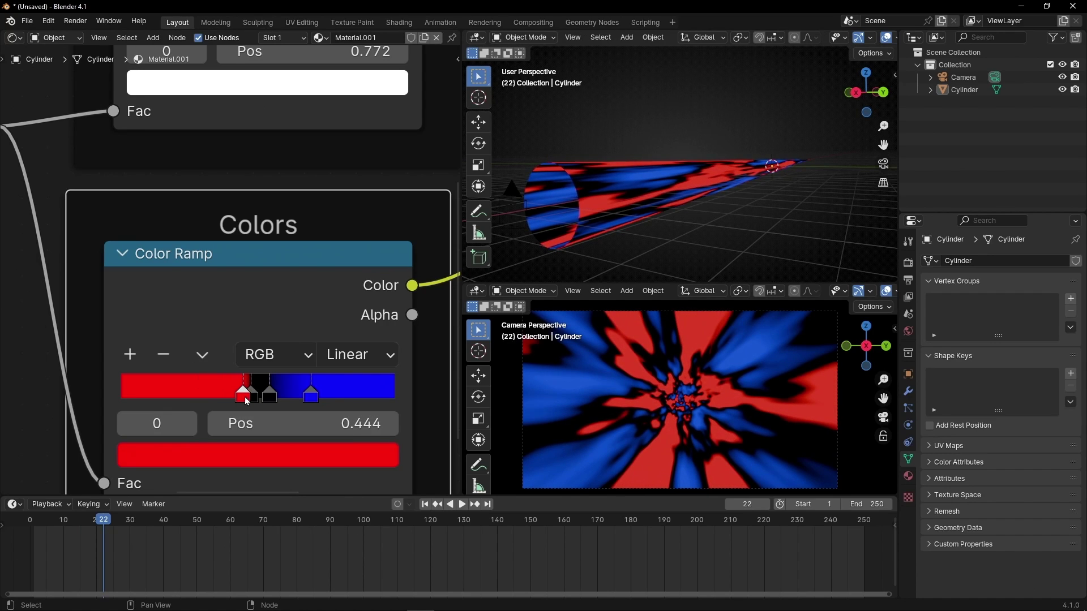
Step: Move the Colors ramp's red stop to position 0.464, close against the neighbouring black stop
scroll(246, 400, "up", 1)
middle_click_drag(252, 331, 244, 292)
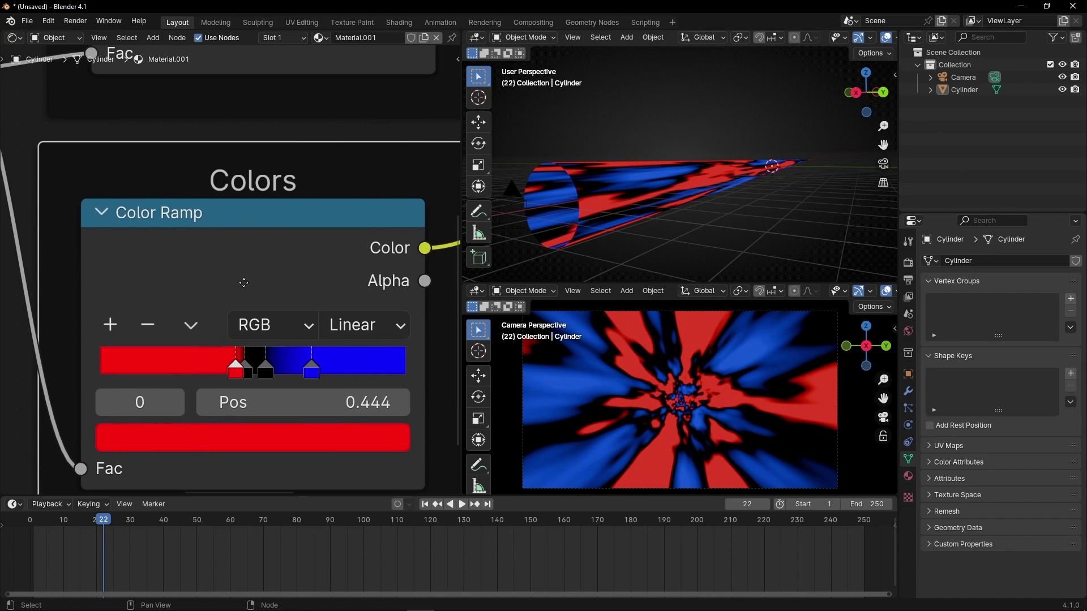
left_click(402, 409)
left_click(402, 410)
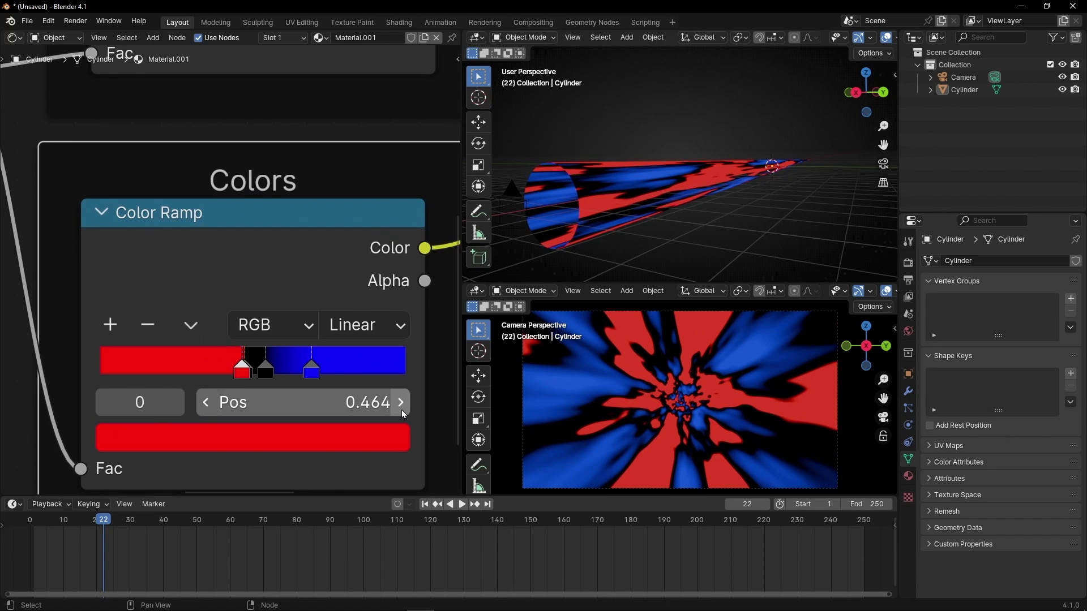
Step: Bring the Colors ramp's blue stop in to position 0.553 and play the animation to preview the harder edges
left_click(312, 369)
left_click(204, 402)
left_click(204, 402)
left_click(204, 402)
triple_click(203, 403)
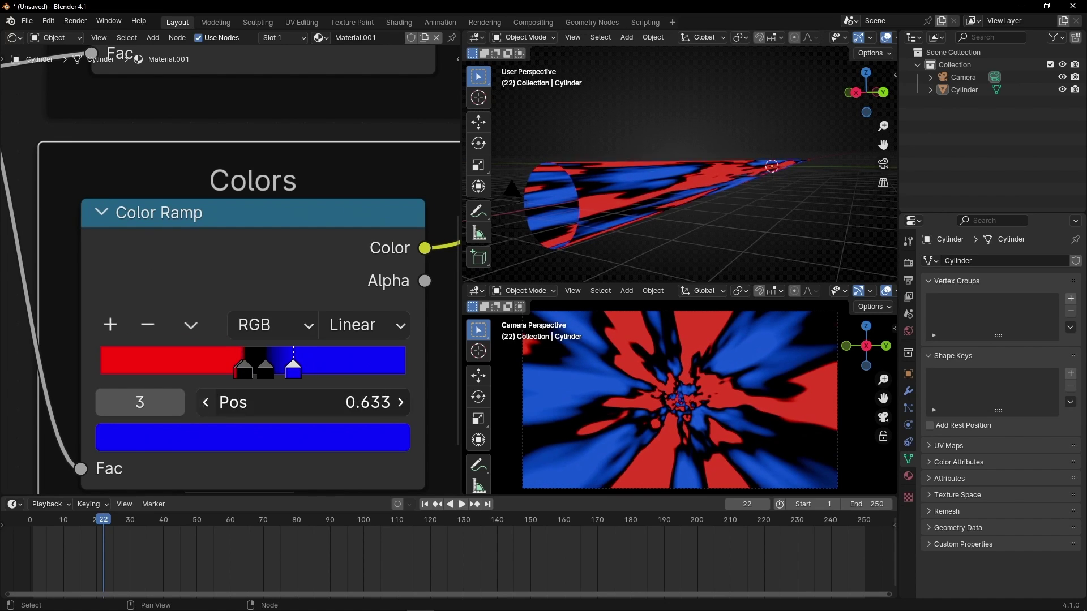
double_click(203, 403)
double_click(203, 403)
triple_click(203, 403)
left_click(203, 402)
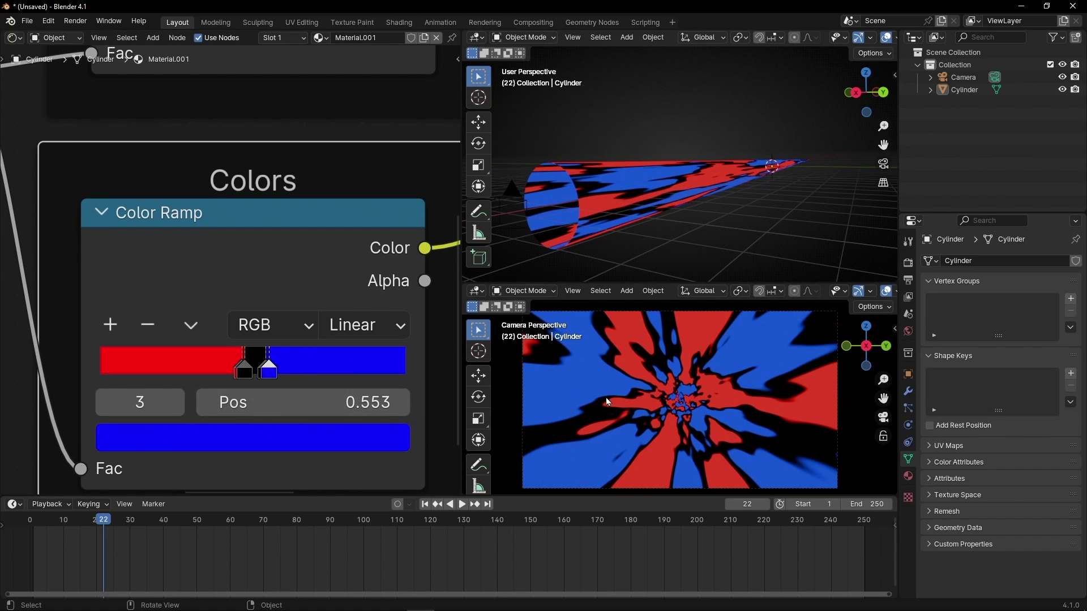
key("space")
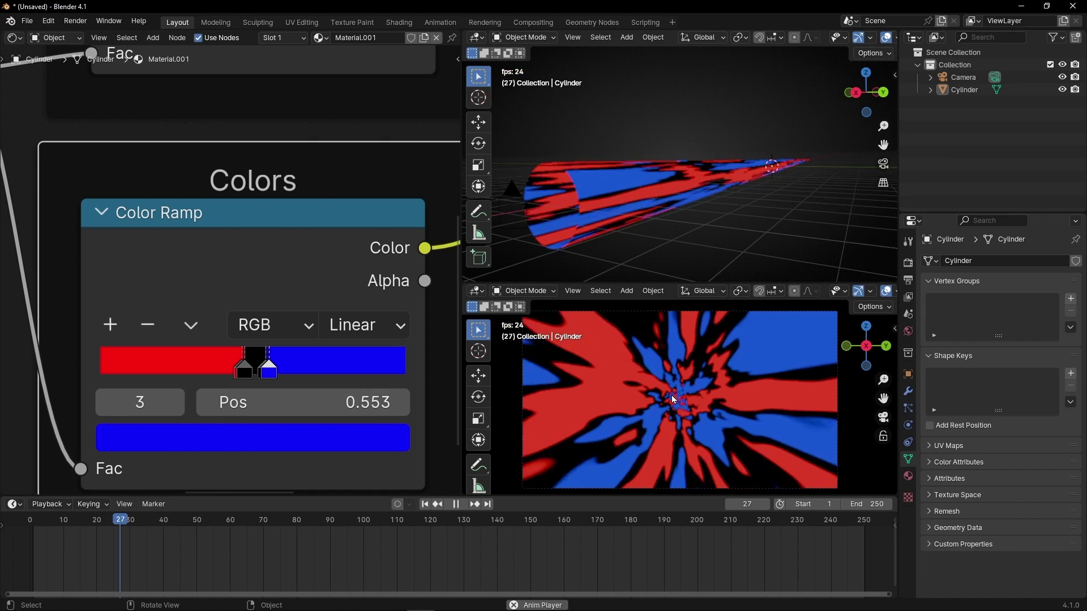
Step: Try moving the Colors ramp's black stops outside the colours, to 0.683 and 0.228, and preview the animation
left_click(261, 374)
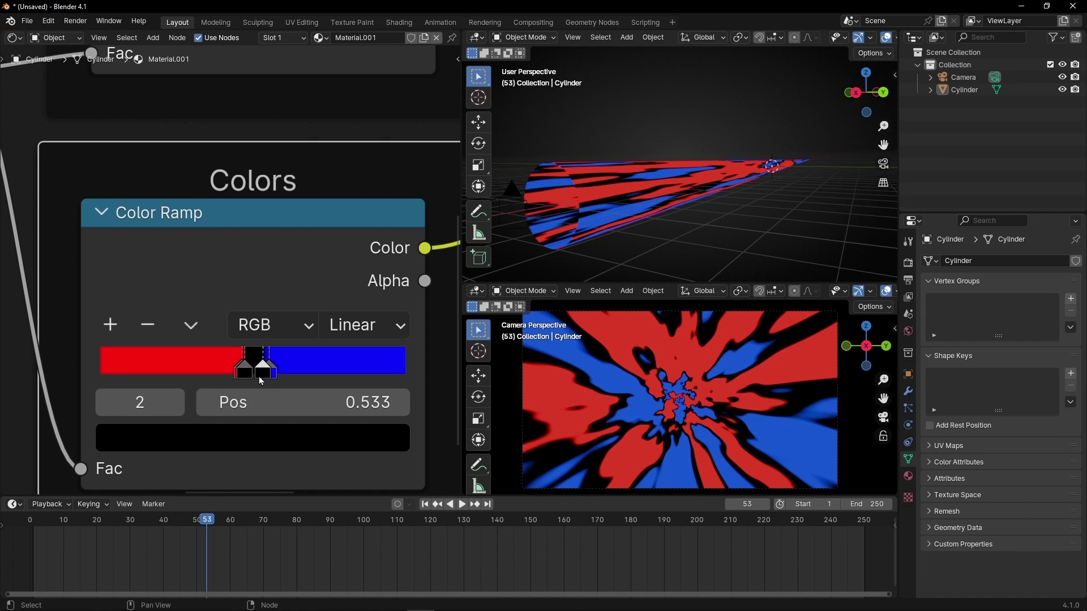
left_click_drag(259, 370, 306, 369)
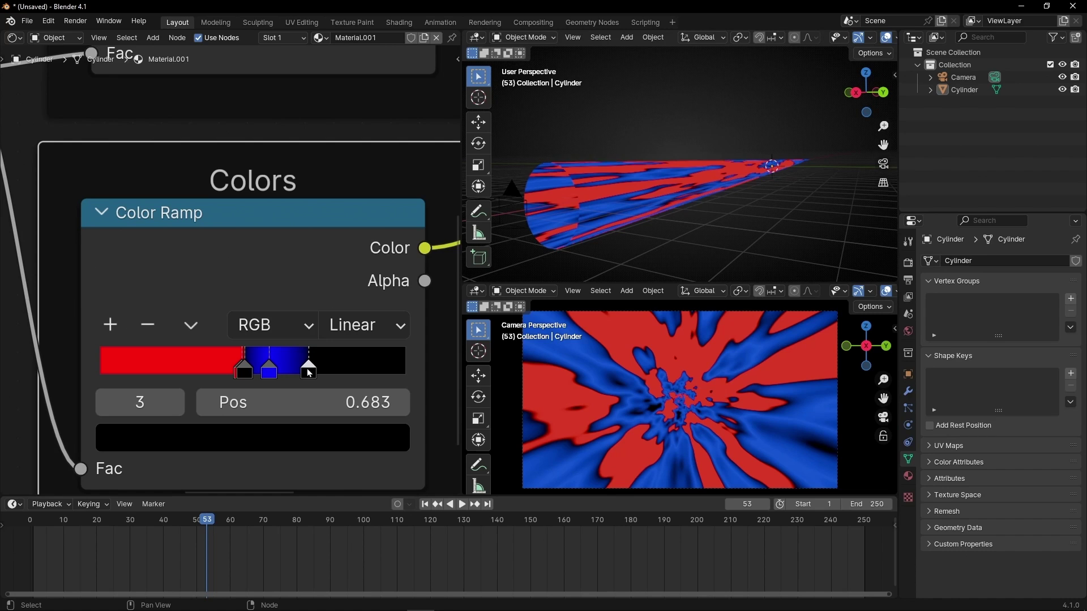
left_click_drag(237, 375, 165, 367)
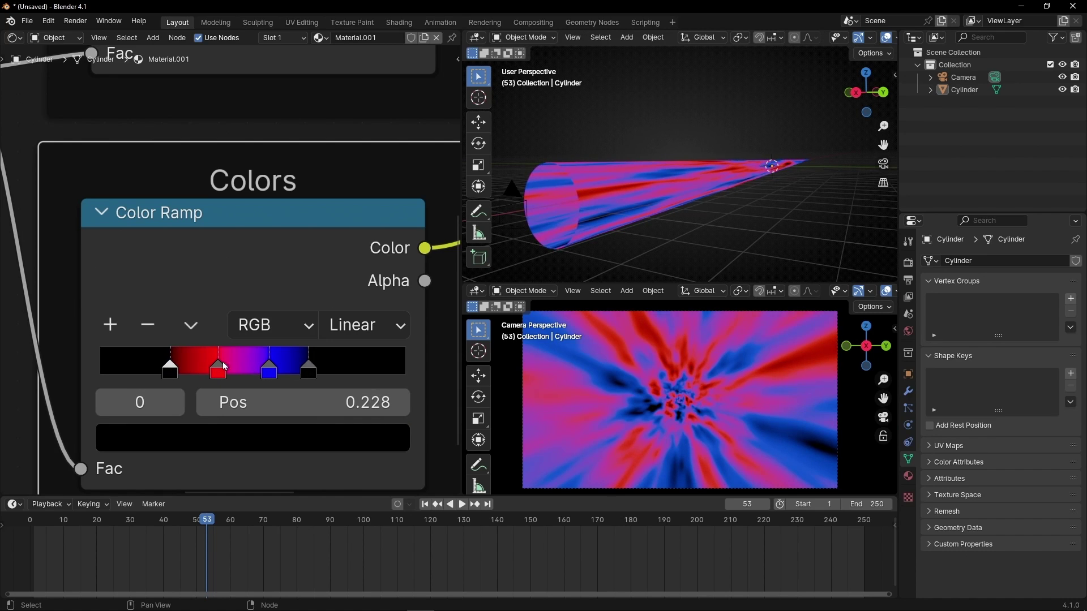
key("space")
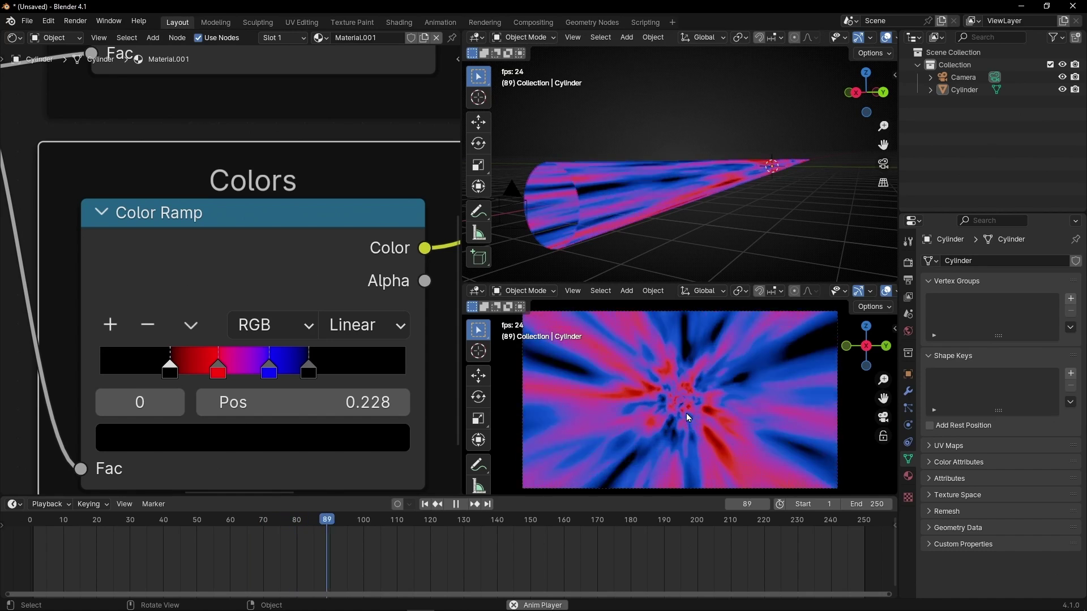
key("space")
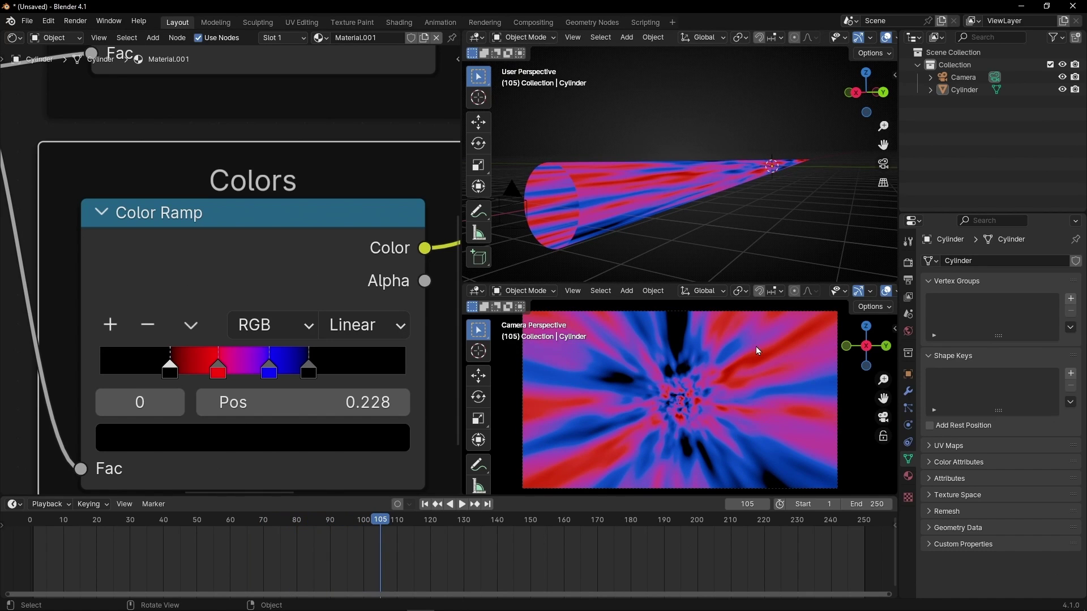
Step: Switch the viewport display to rendered shading
key("z")
key("z")
left_click(739, 88)
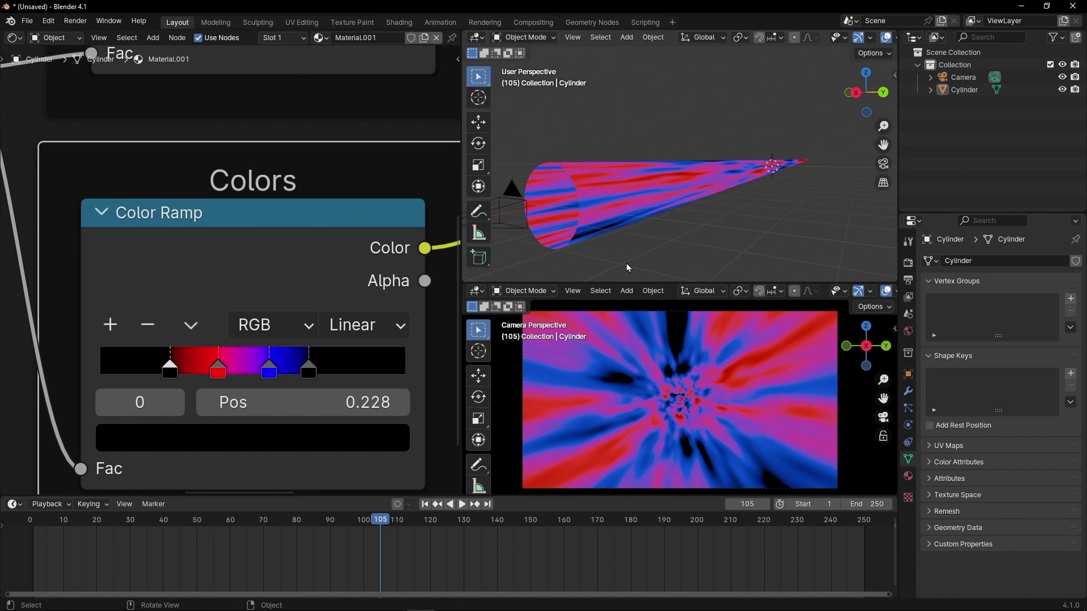
Step: Insert an Emission node between the Colors ramp and the Mix Shader and set its strength to 3.000
middle_click_drag(425, 180, 78, 217)
scroll(219, 243, "down", 3)
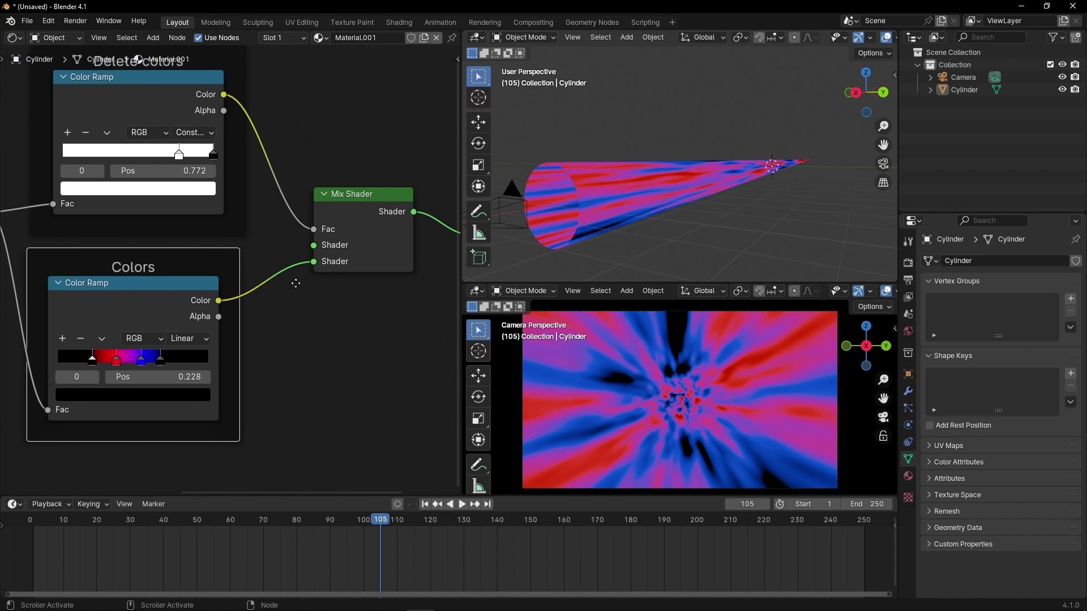
key("shift+a")
type("emi")
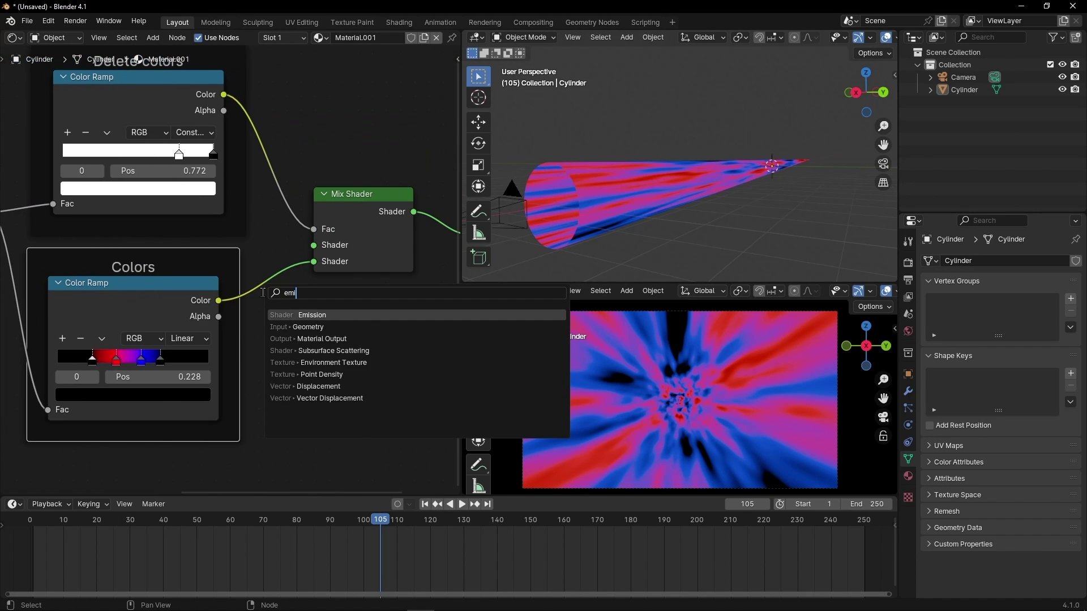
key("Return")
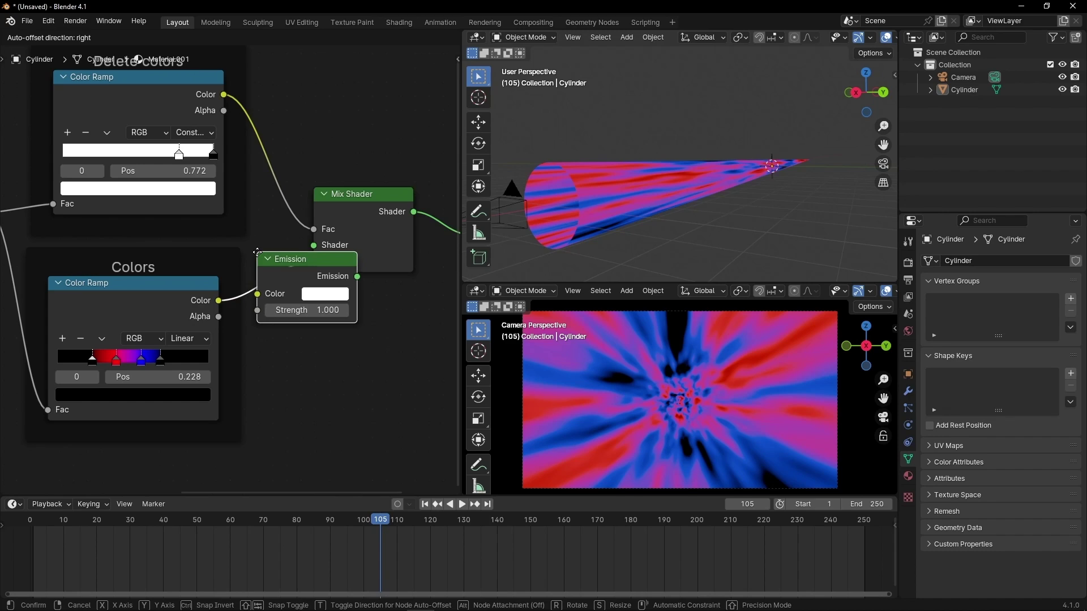
left_click(257, 255)
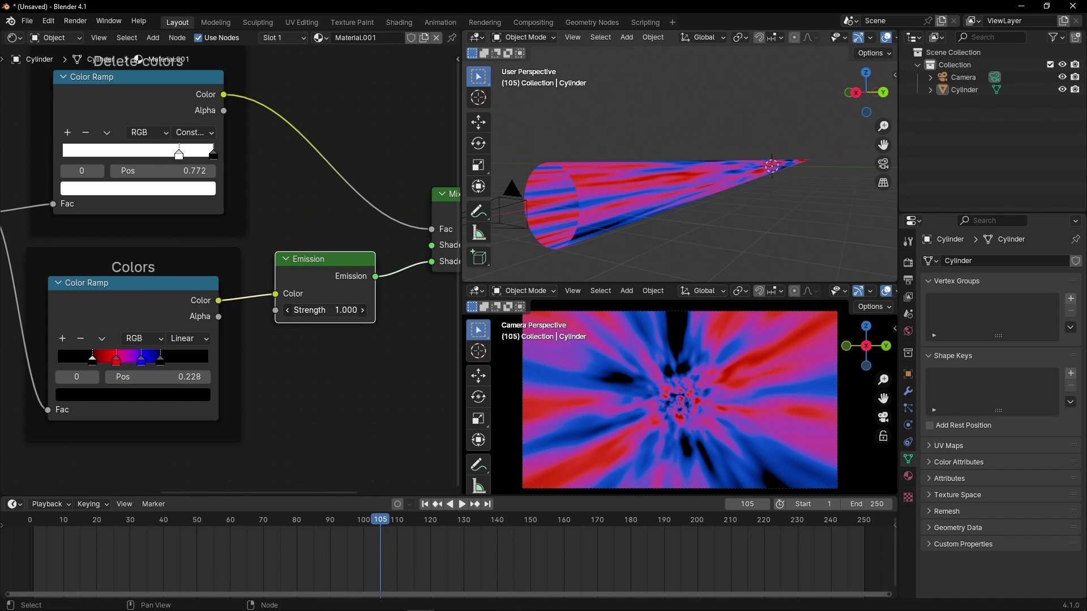
left_click_drag(325, 310, 359, 310, "ctrl")
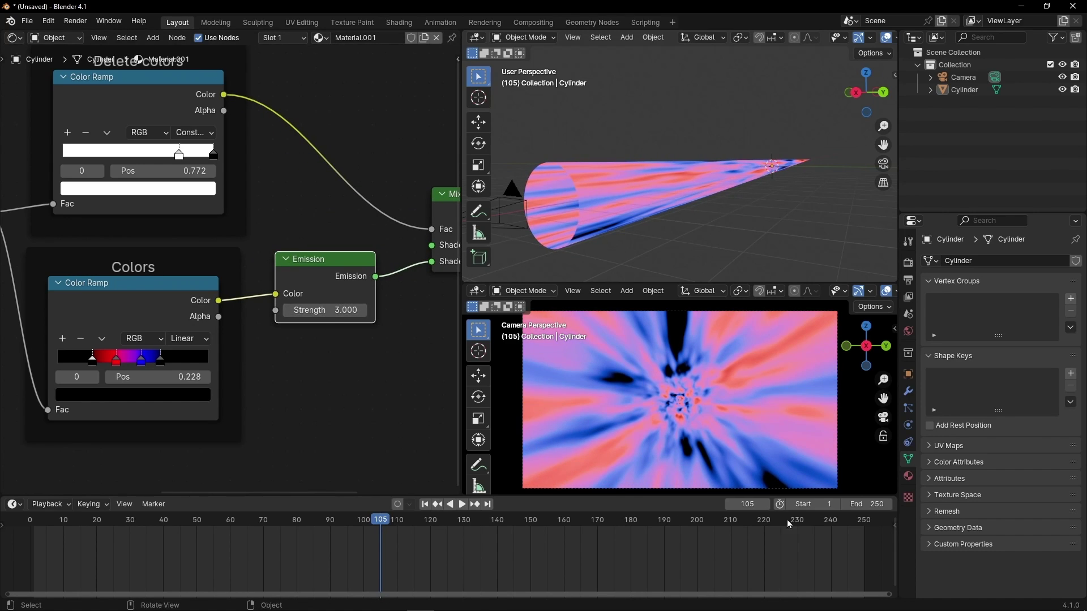
Step: Enable Bloom in the EEVEE render settings and raise the Emission node's strength to 10.600
left_click(907, 263)
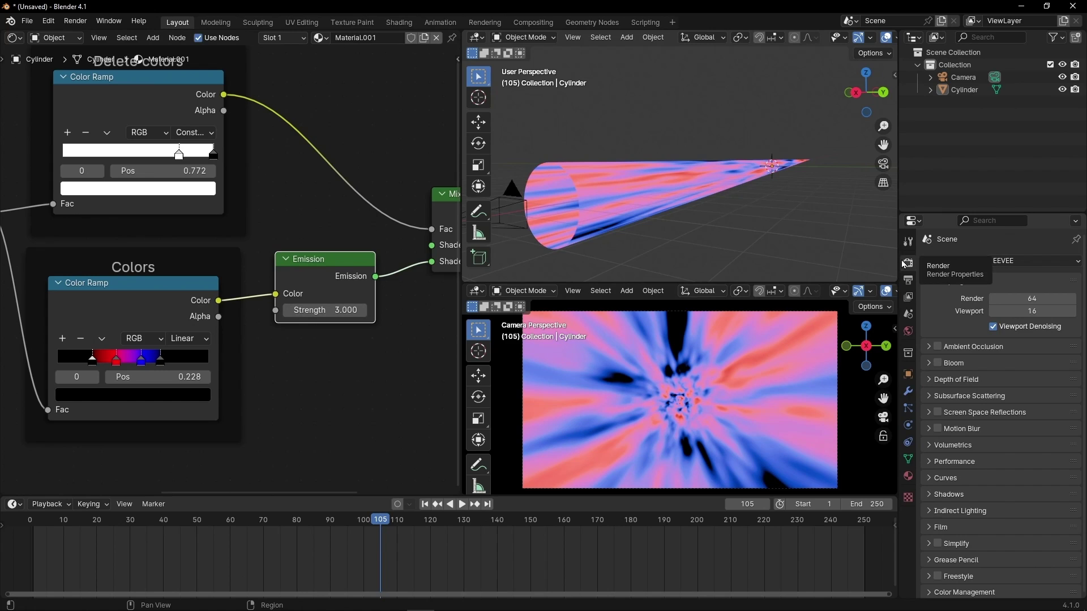
left_click(938, 363)
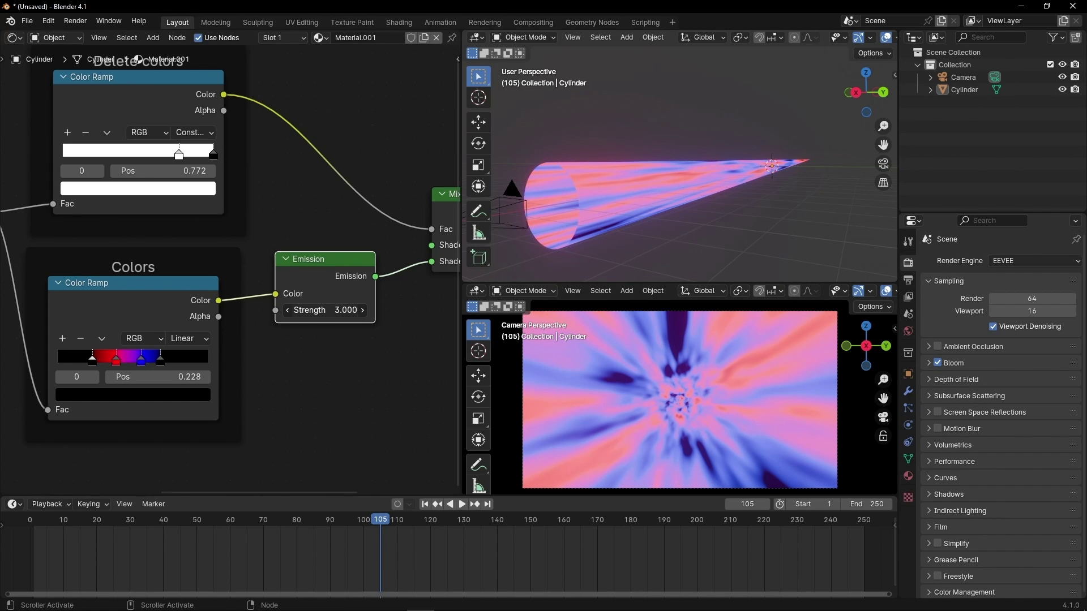
left_click_drag(325, 310, 362, 309)
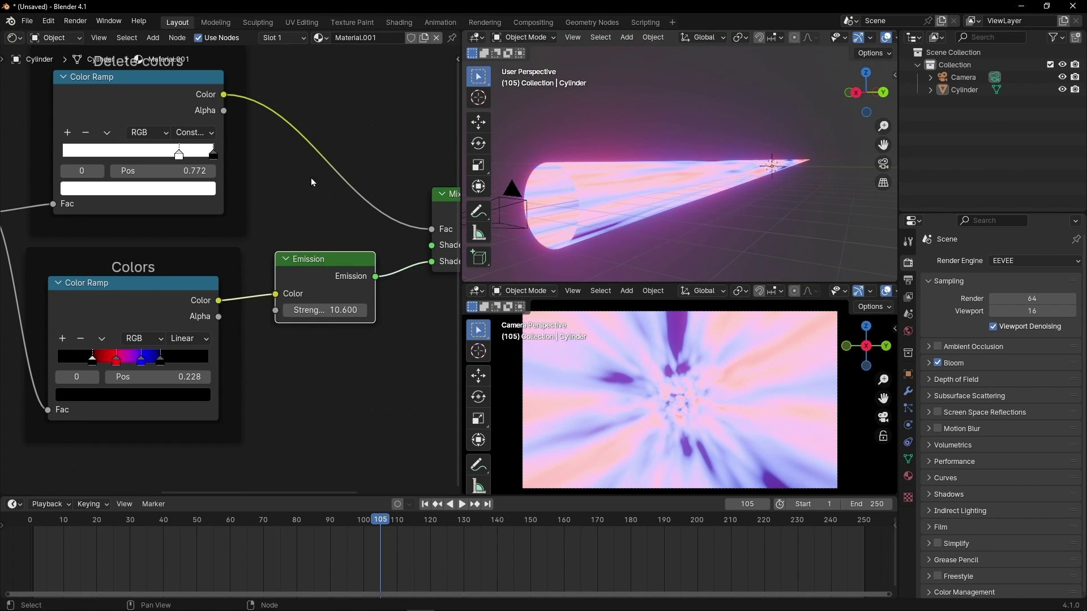
Step: Set the Delete colors ramp's white stop to 0.000 and its black stop to 0.469, and preview the animation
middle_click_drag(156, 246, 291, 289)
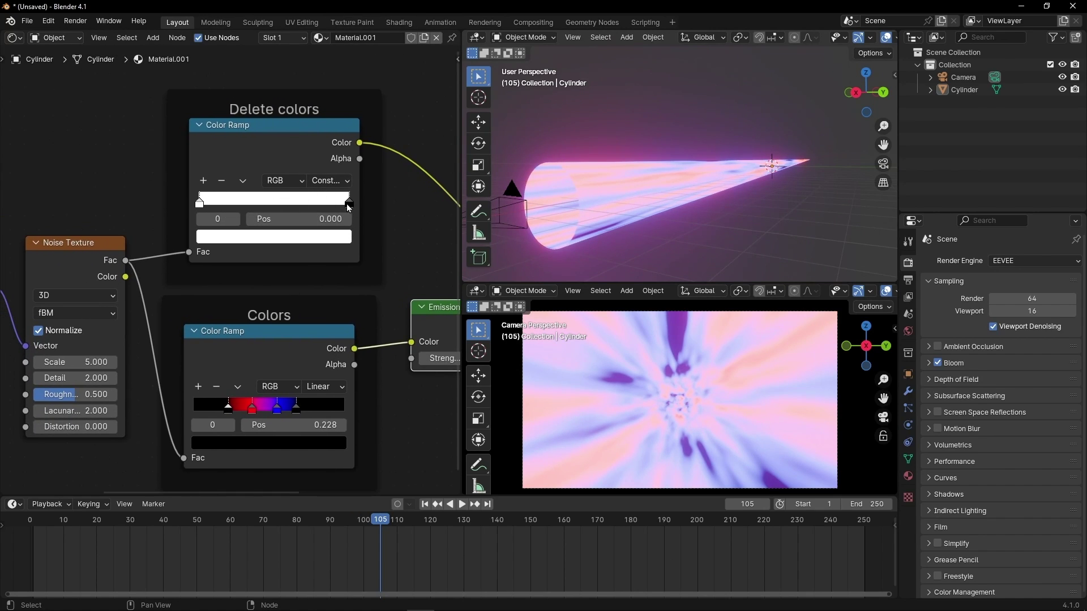
left_click_drag(347, 204, 265, 207)
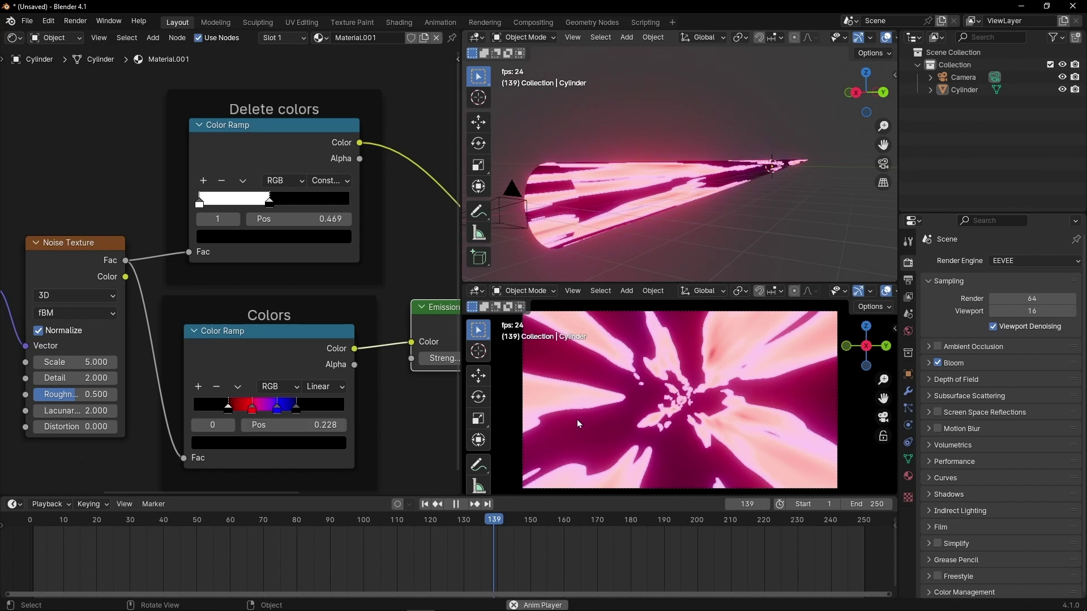
Step: Rearrange the Colors ramp with red at 0.000, two black stops close together near the middle, and blue at 0.623
scroll(260, 417, "up", 2)
scroll(259, 418, "up", 1)
middle_click_drag(259, 418, 263, 310)
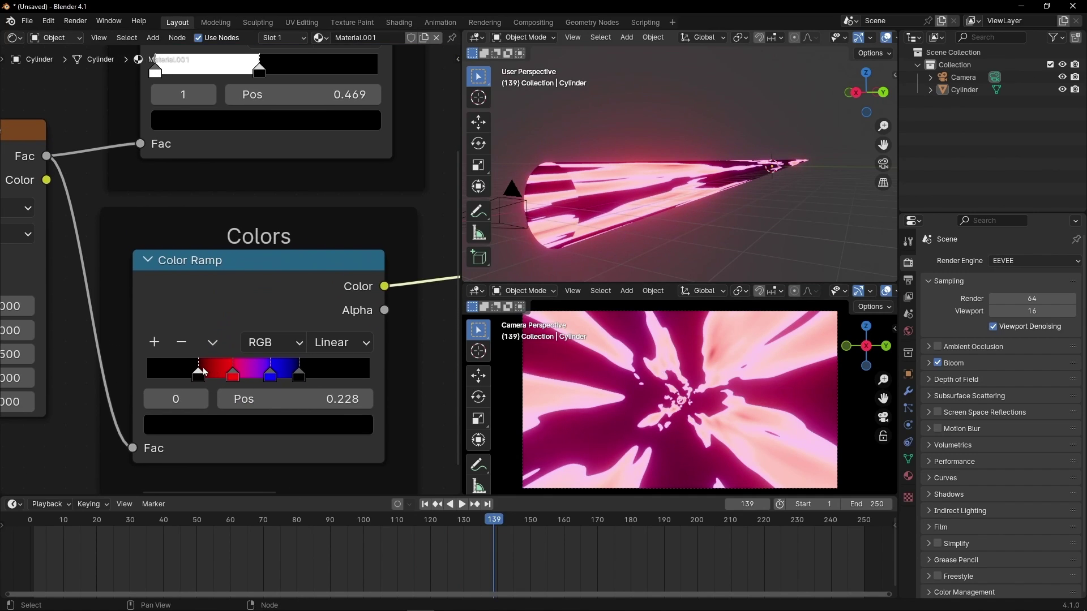
left_click_drag(237, 380, 131, 380)
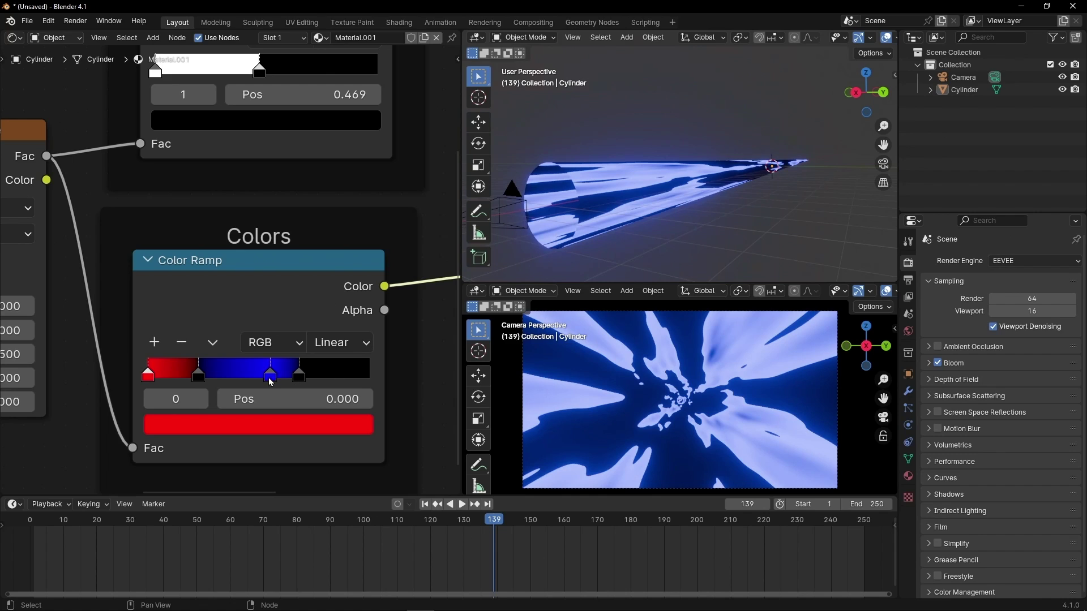
left_click_drag(270, 378, 364, 378)
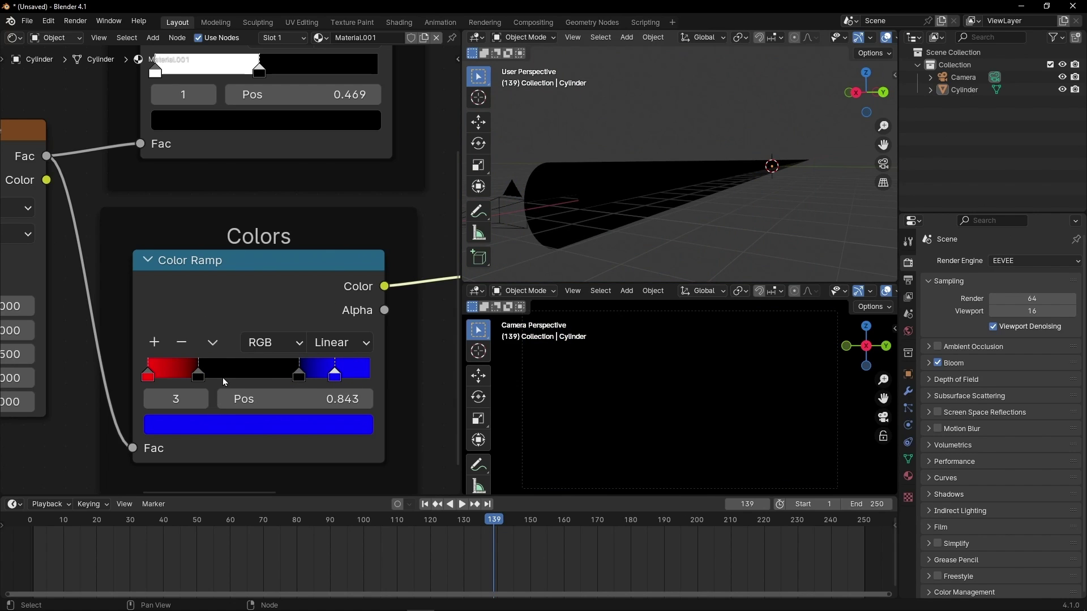
left_click_drag(198, 376, 286, 375)
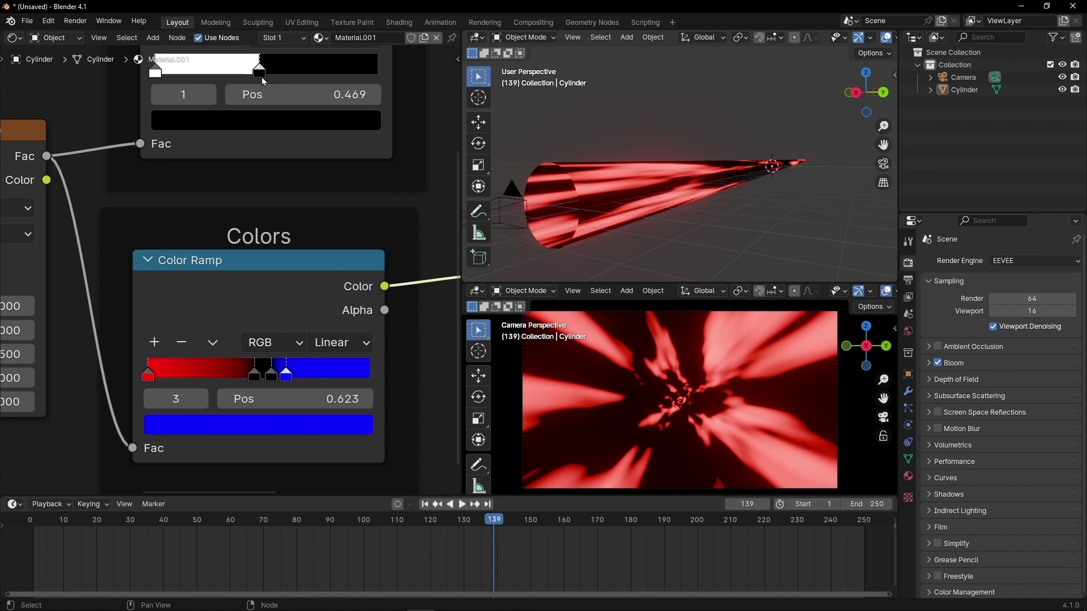
Step: Move the Delete colors ramp's black stop to 0.722 and play the animation to preview the glowing tunnel
left_click_drag(257, 74, 315, 72)
key("space")
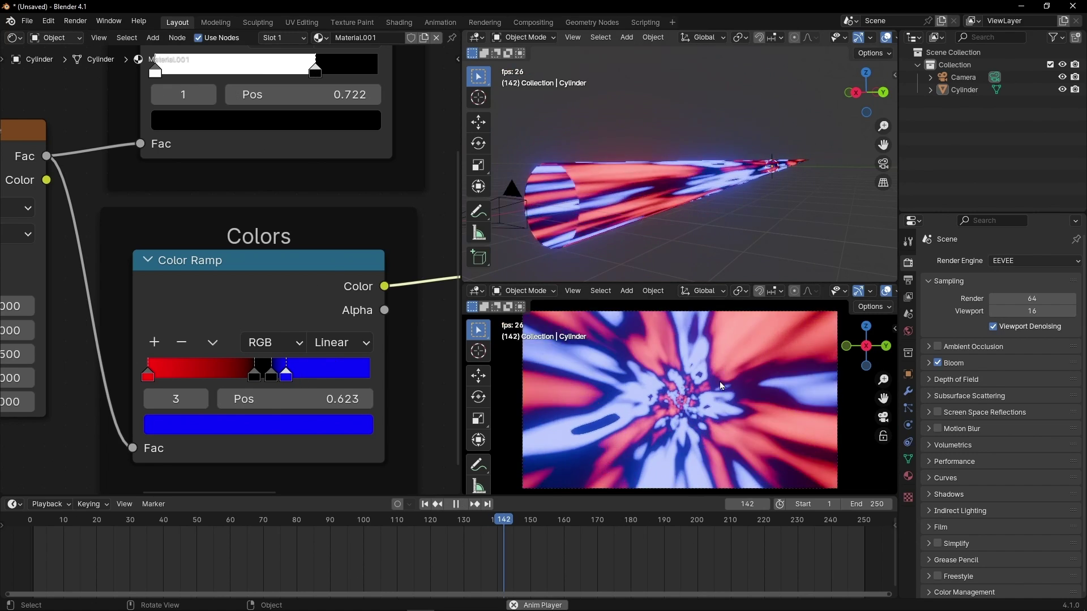
key("ctrl+space")
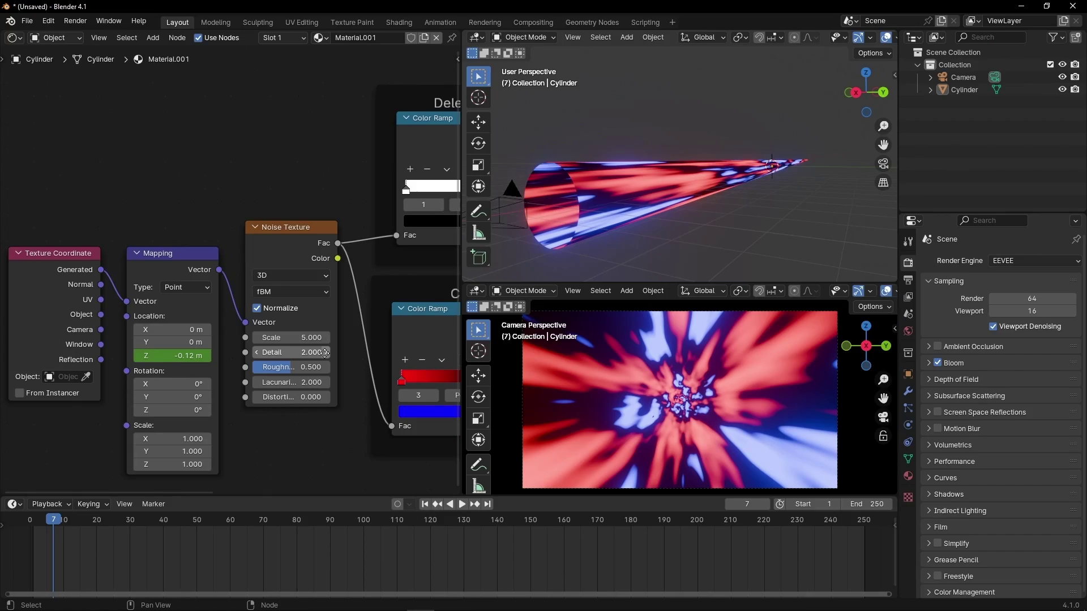
Step: Try a Noise Texture scale of 1.900 and preview the animation in the maximized camera view
middle_click_drag(325, 352, 307, 318)
scroll(286, 288, "up", 1)
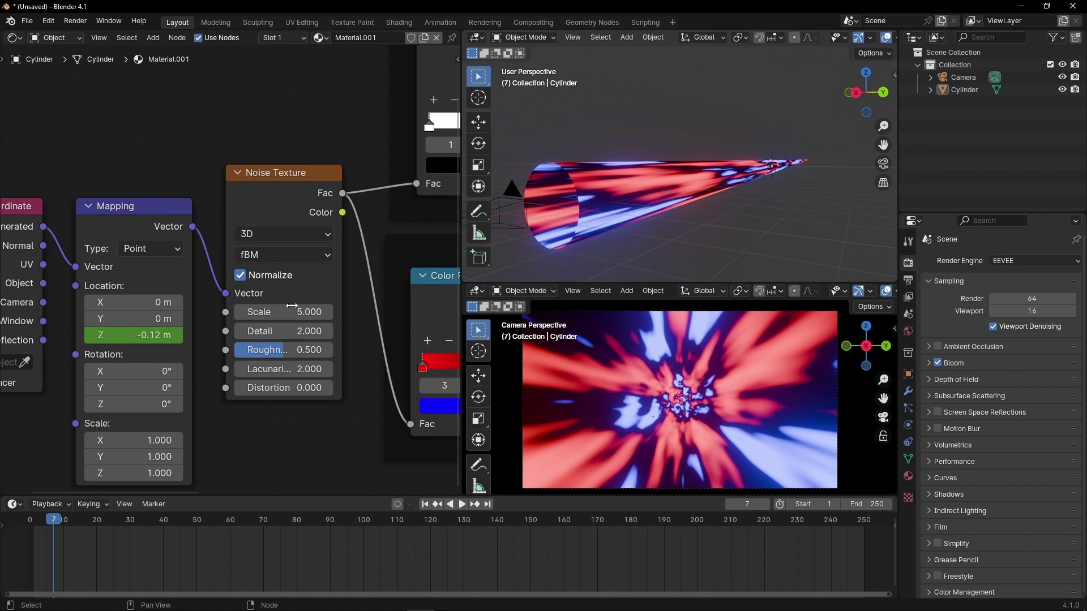
mouse_move(283, 311)
left_mouse_down()
mouse_move(317, 312)
mouse_move(266, 314)
left_mouse_up()
key("space")
key("BackSpace")
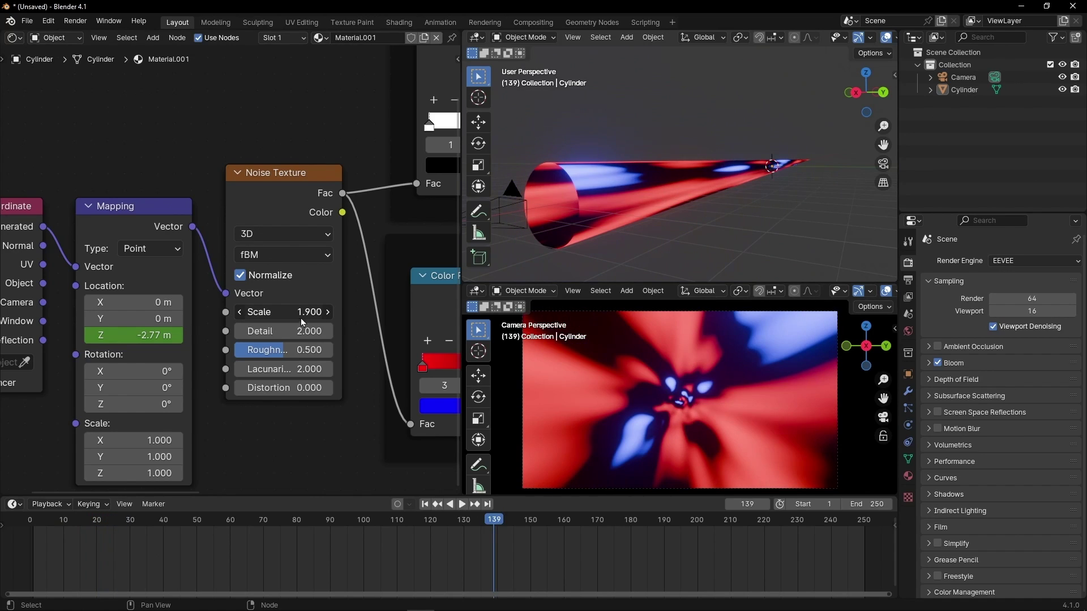
key("space")
key("ctrl+alt+space")
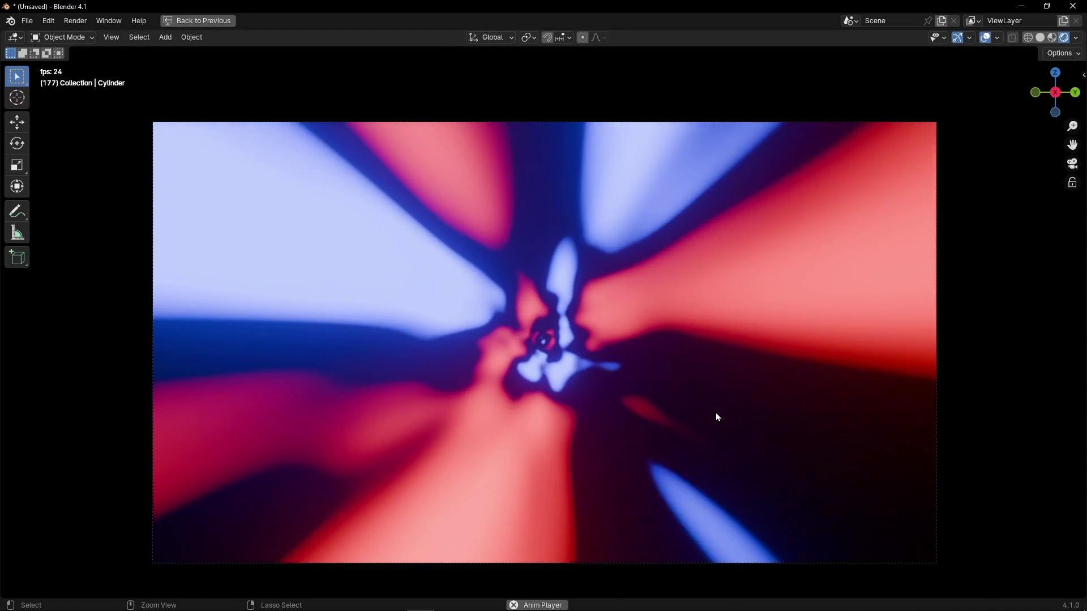
key("ctrl+alt+space")
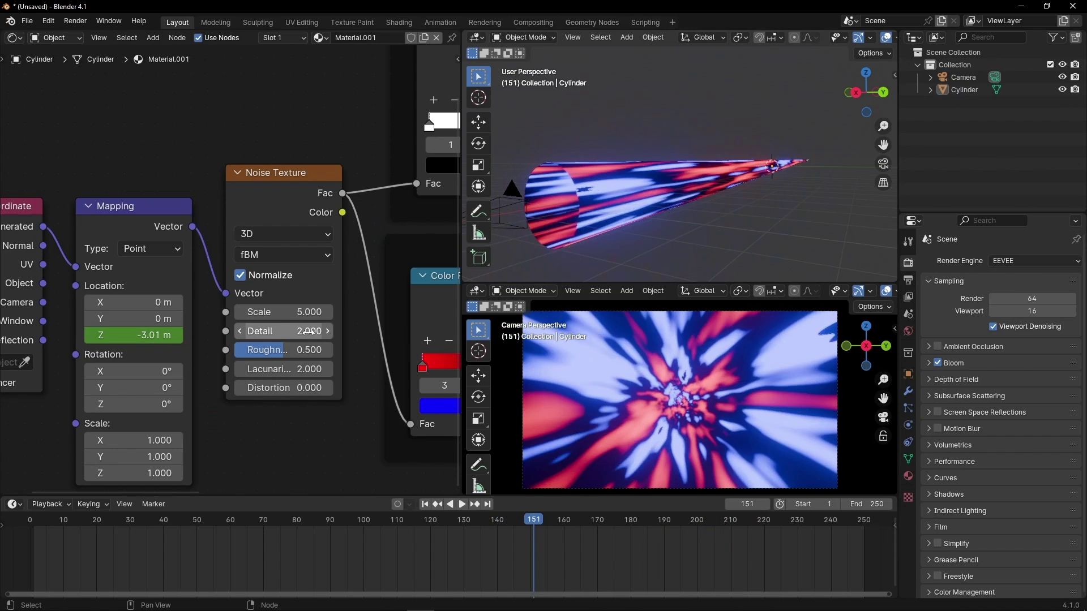
Step: Try a Noise Texture roughness of 1.000 and inspect the pattern on the cylinder
left_click_drag(294, 351, 340, 351)
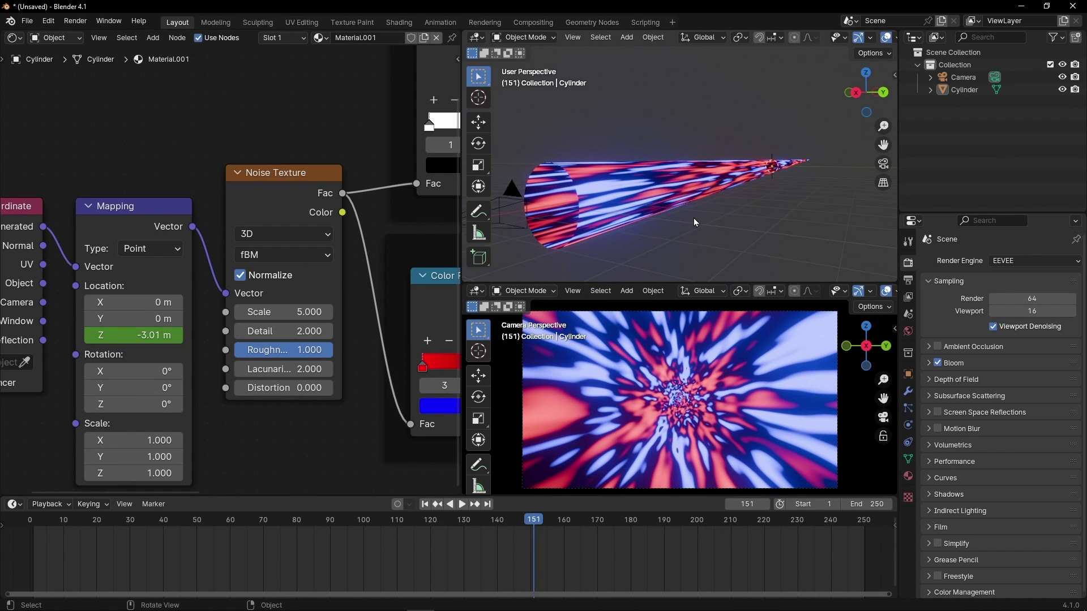
mouse_move(693, 218)
middle_mouse_down()
mouse_move(681, 227)
mouse_move(684, 217)
middle_mouse_up()
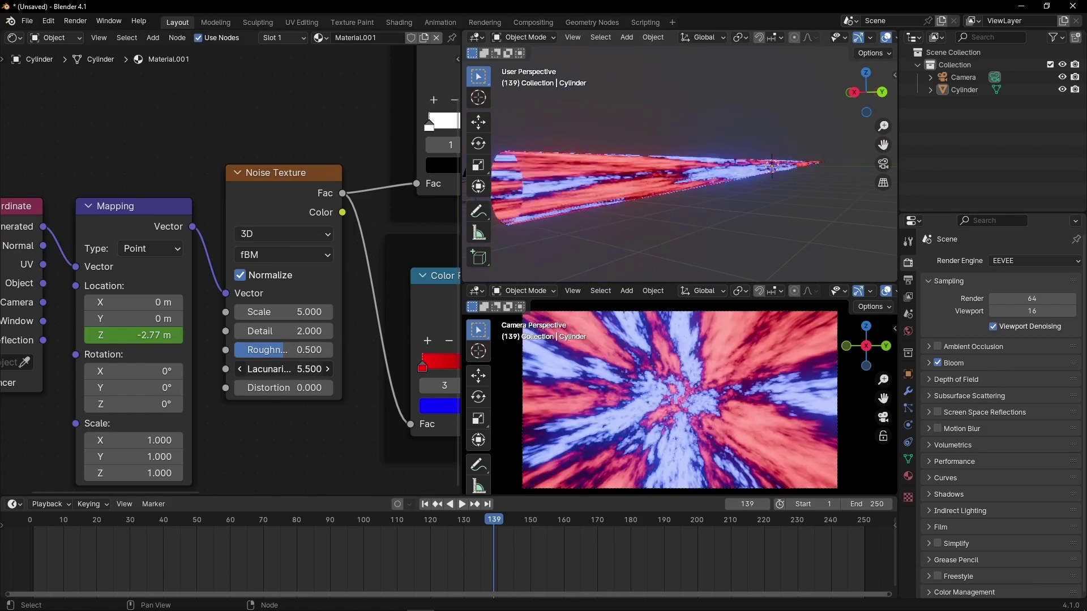
Step: Preview the animation with the changed noise lacunarity in the maximized camera view, and return to the full layout
key("ctrl+space")
key("space")
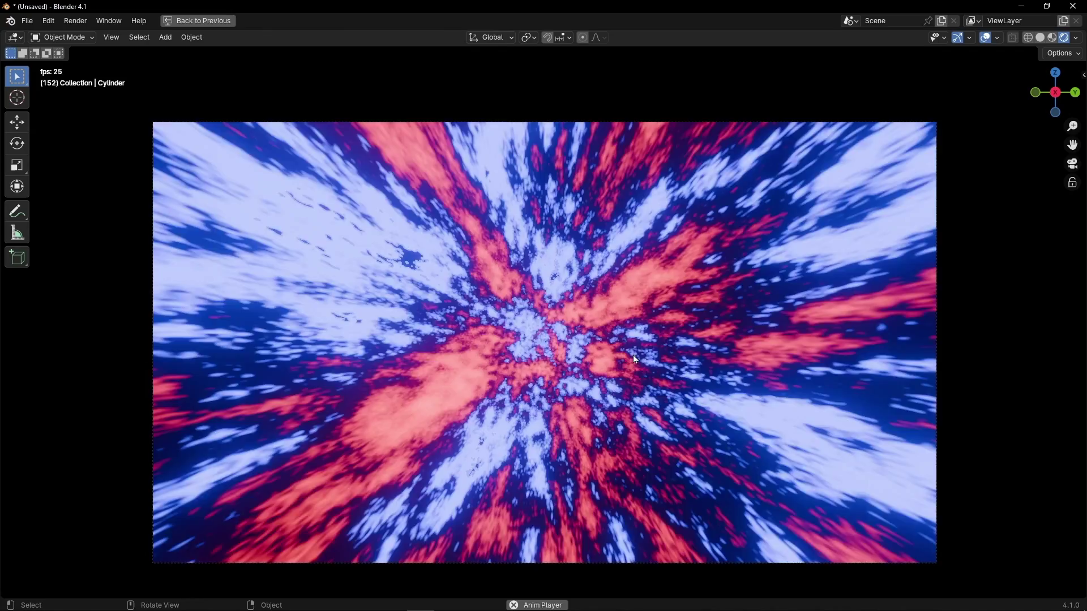
key("space")
key("ctrl+space")
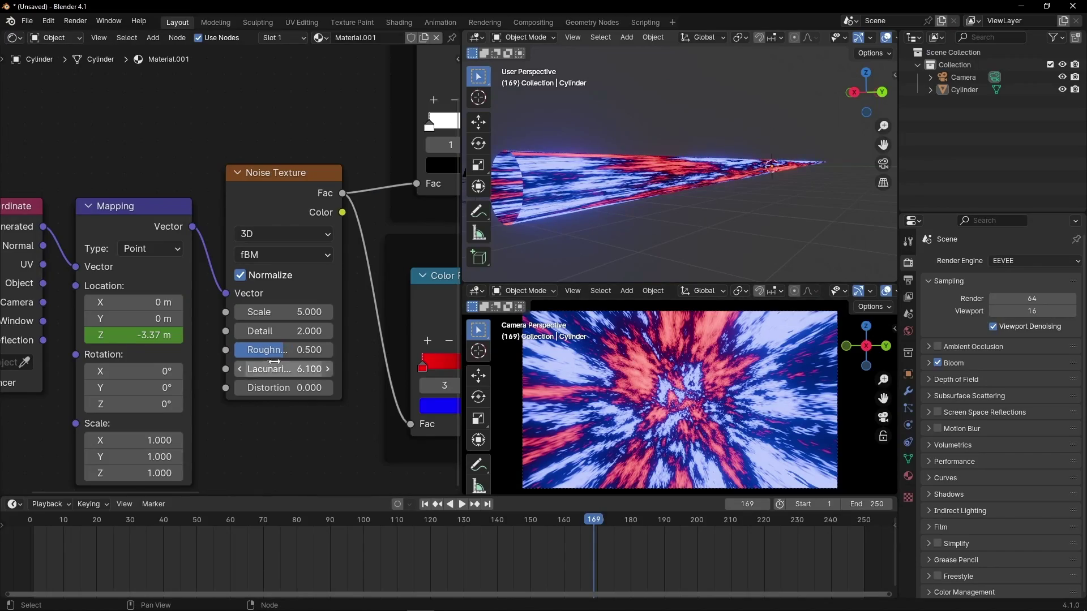
Step: Set the Noise Texture lacunarity to 0 and distortion to 3.900, and preview the animation in the maximized camera view
left_click_drag(287, 362, 252, 362)
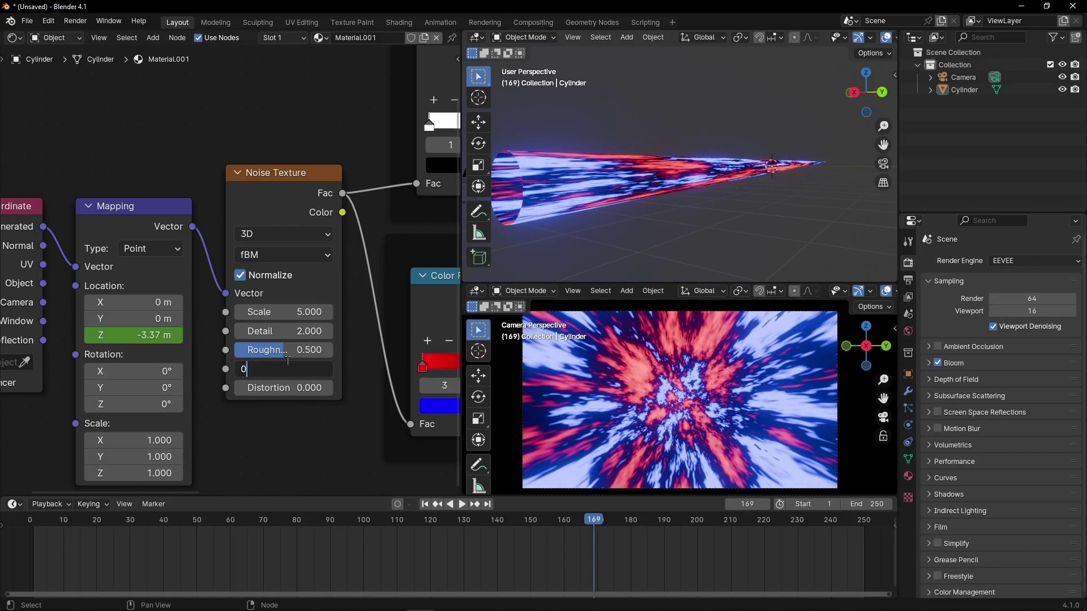
key("Return")
left_click_drag(283, 385, 690, 453)
key("ctrl+space")
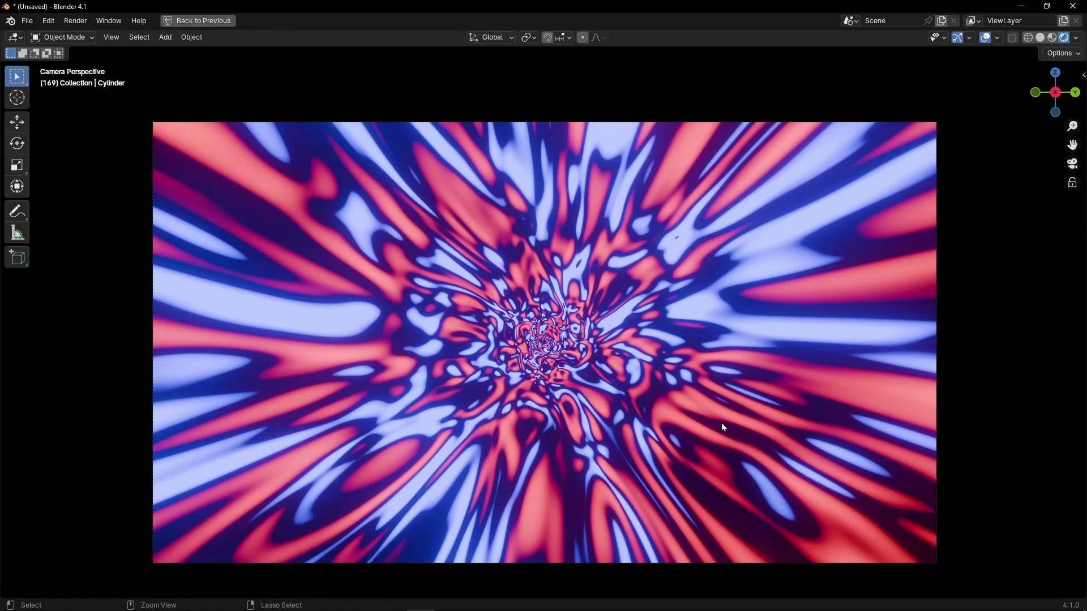
key("space")
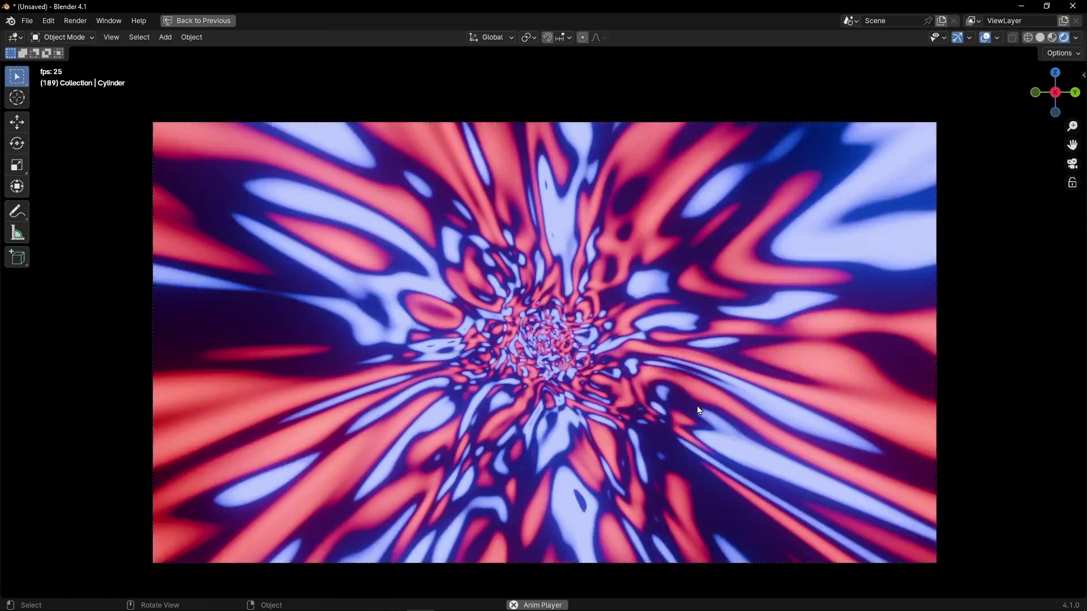
key("space")
key("ctrl+space")
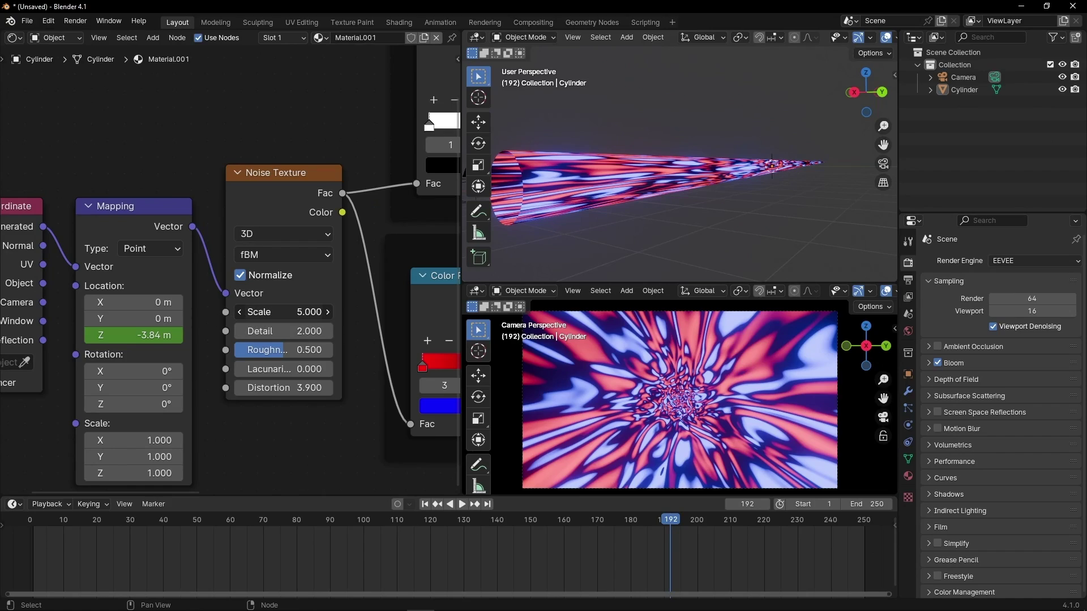
Step: Try a Noise Texture scale of 2.500 and preview the animation in the maximized camera view
left_click_drag(283, 312, 227, 312)
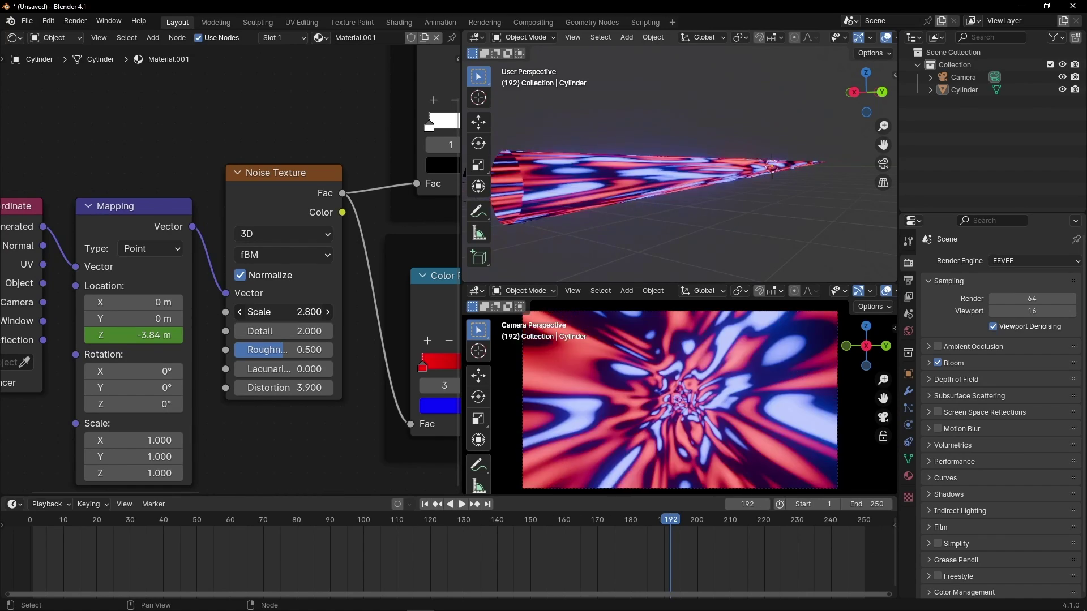
key("ctrl+space")
key("space")
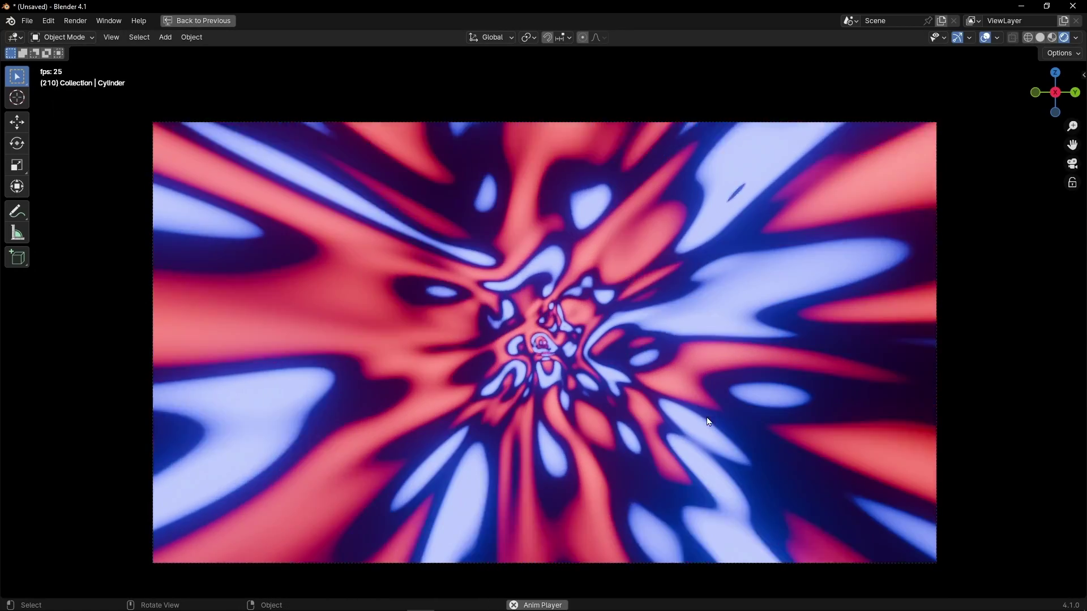
key("space")
key("ctrl+space")
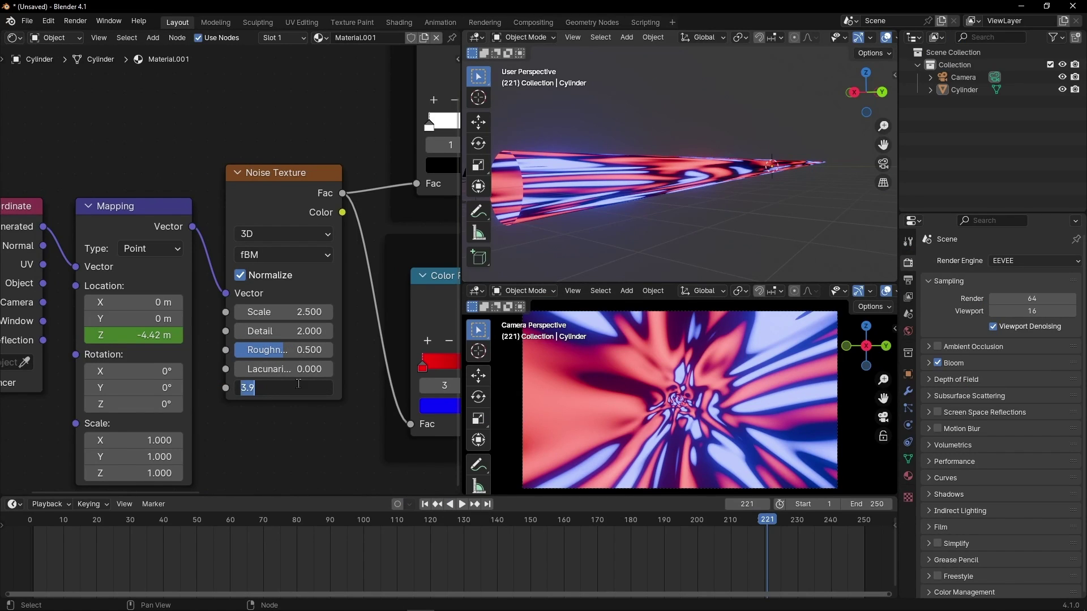
Step: Set the Noise Texture distortion to 0 and play the animation in the maximized camera view
type("0")
key("Return")
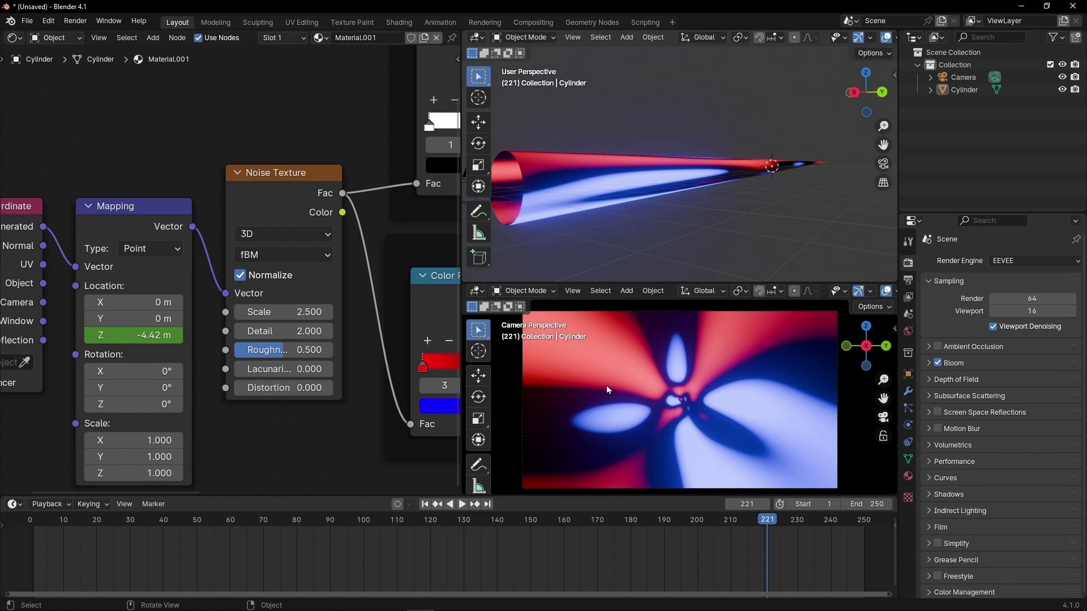
key("space")
key("ctrl+space")
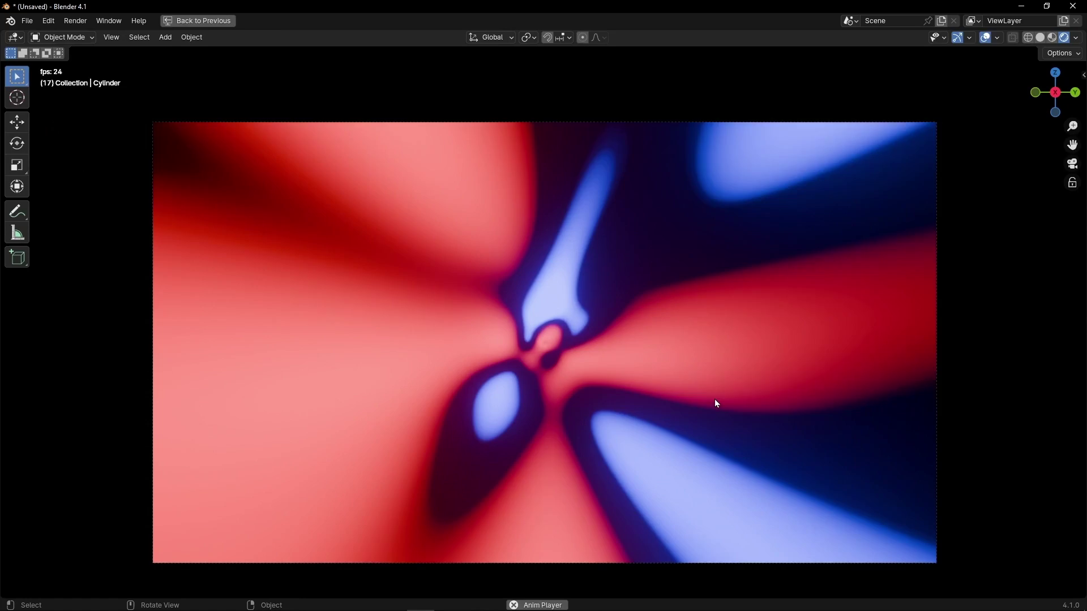
key("ctrl+space")
key("space")
Step: Try a Mapping Z scale of 9.100 and preview the animation in the maximized camera view
middle_click_drag(273, 424, 347, 380)
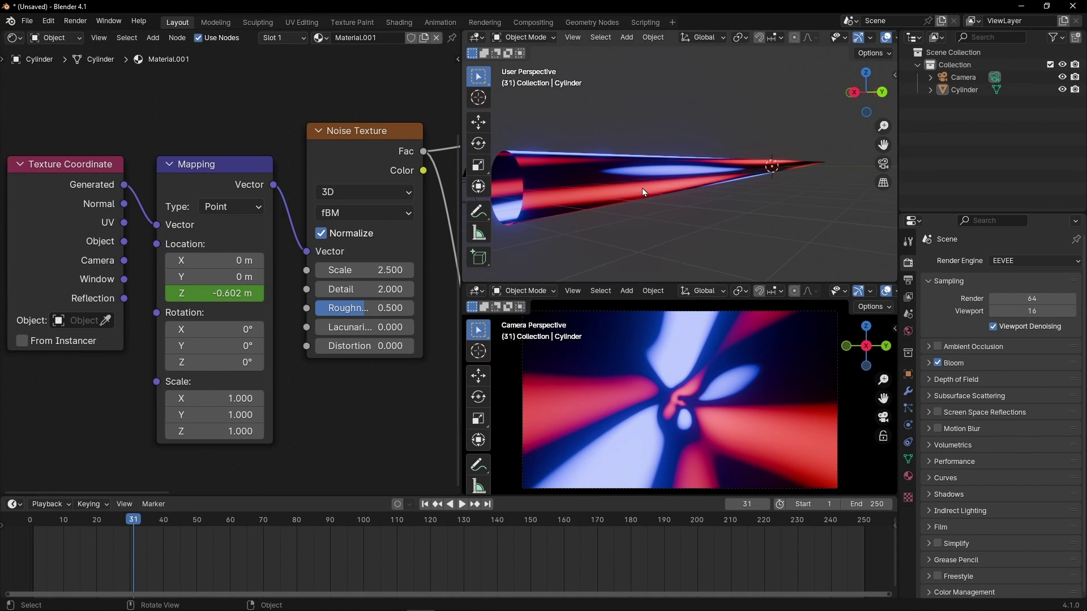
middle_click_drag(642, 188, 633, 192)
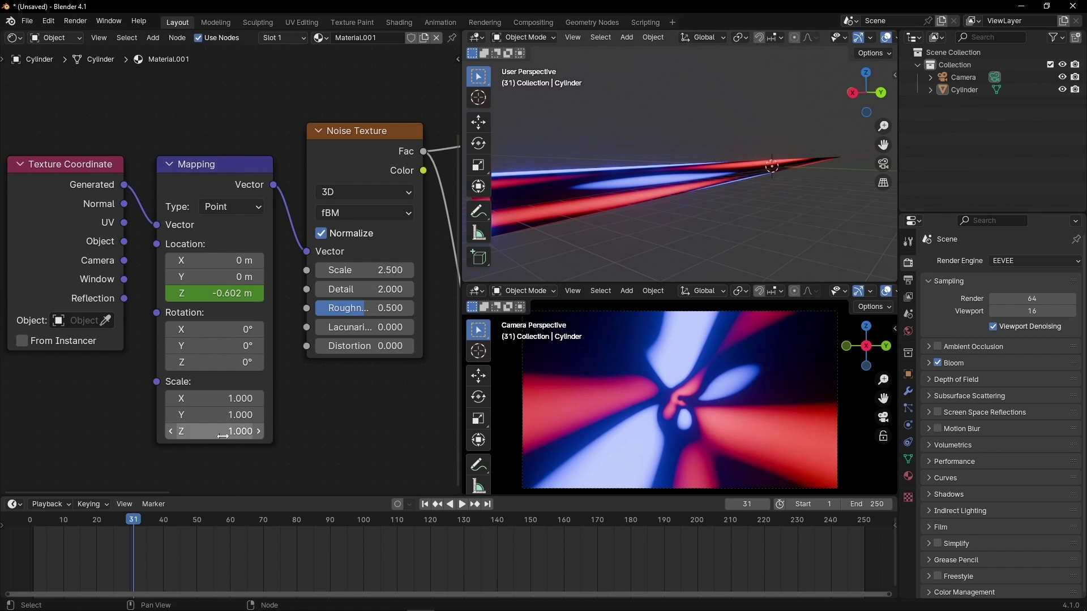
left_click_drag(218, 431, 490, 430)
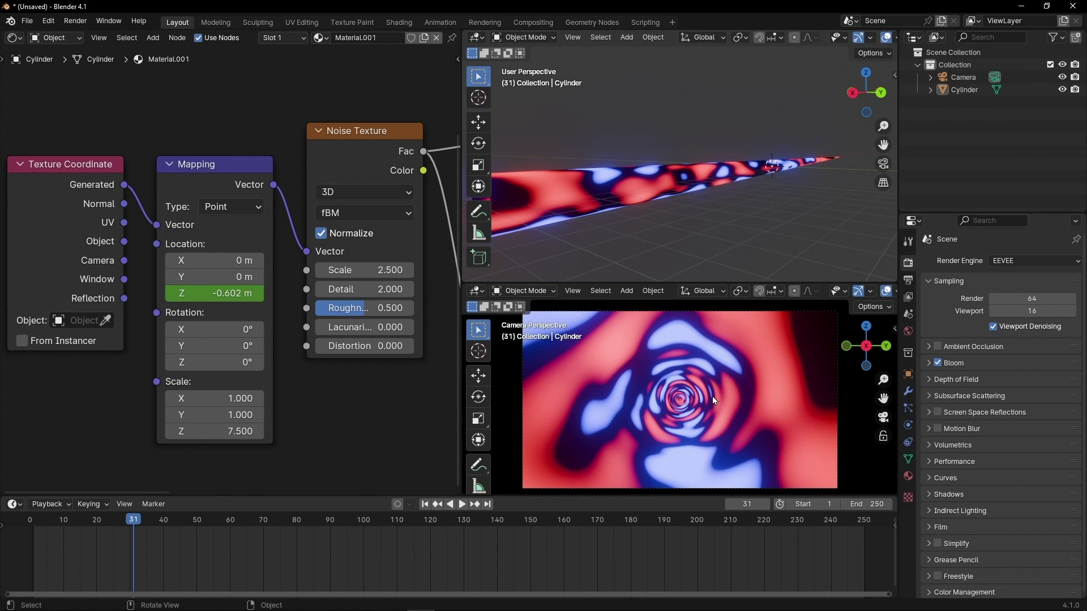
left_click_drag(217, 431, 252, 431)
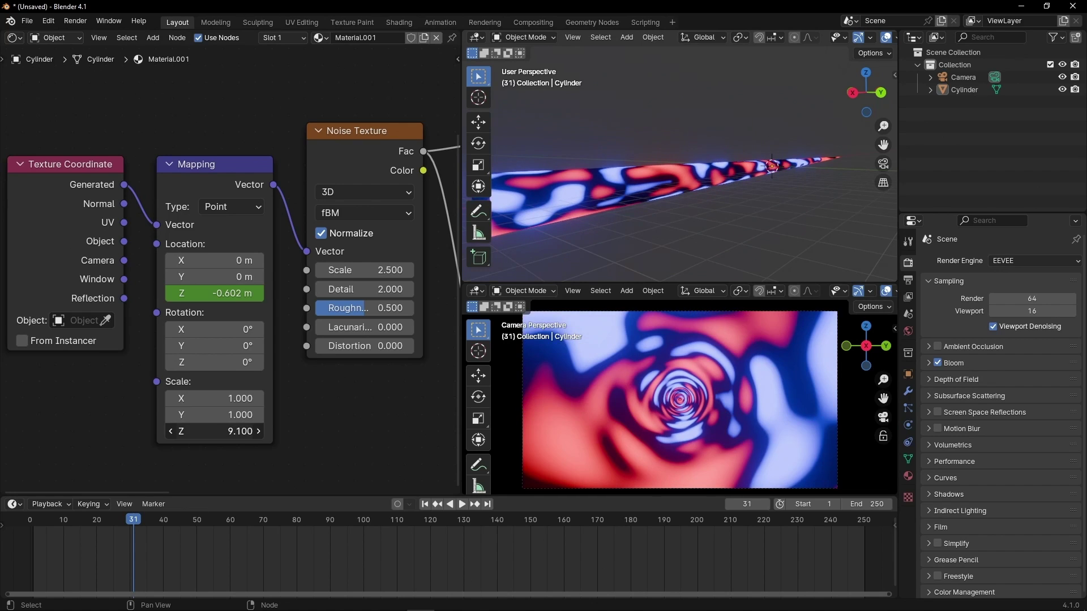
key("space")
key("ctrl+space")
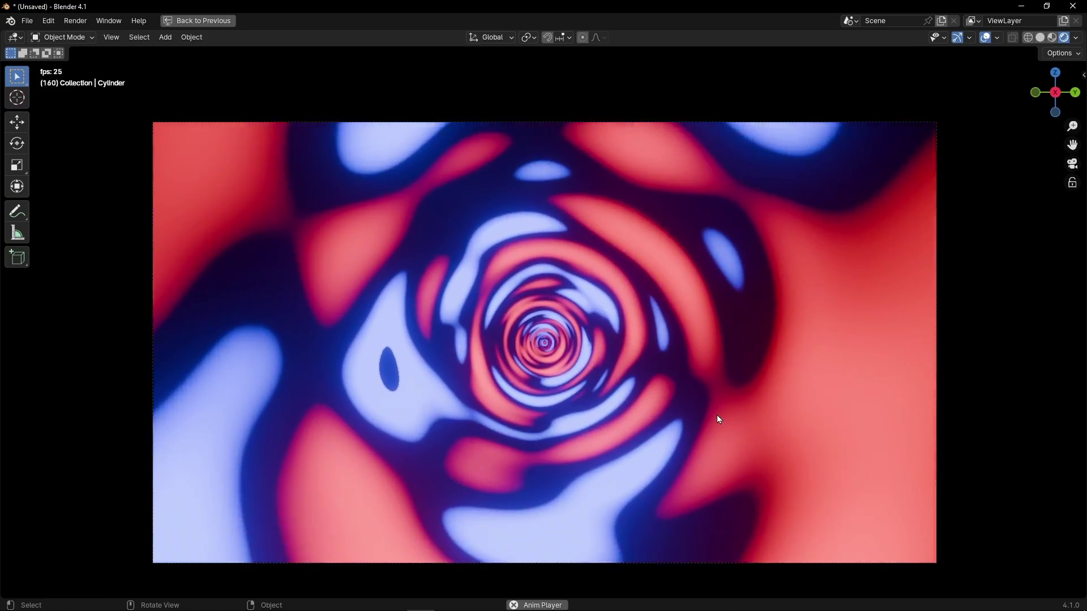
key("space")
key("ctrl+space")
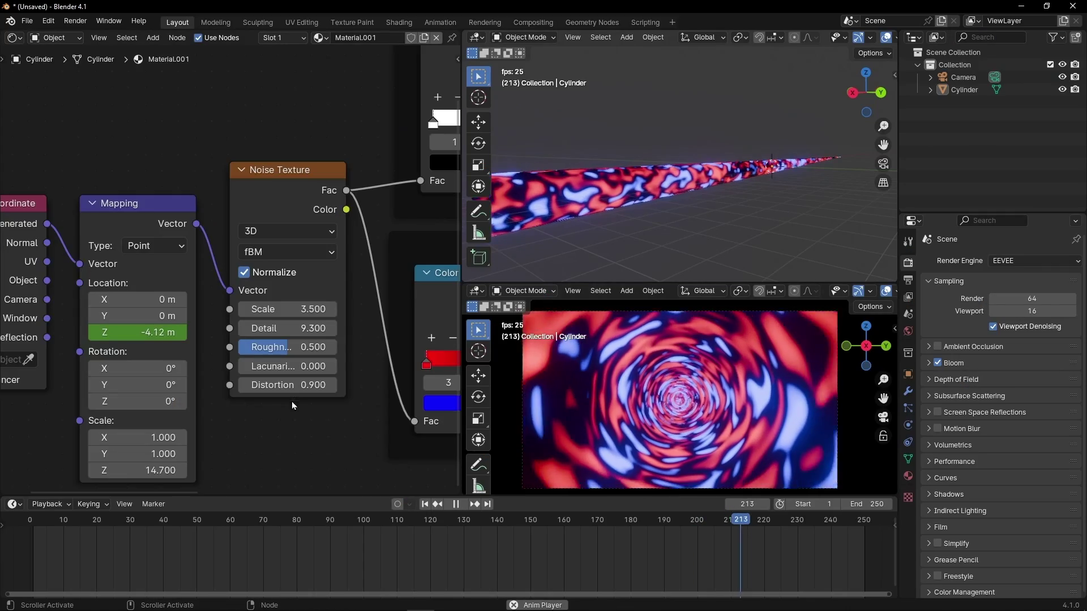
Step: Stop playback and add an orange stop between the red and black stops of the Colors ramp
scroll(291, 402, "down", 3)
middle_click_drag(280, 427, 217, 441)
key("space")
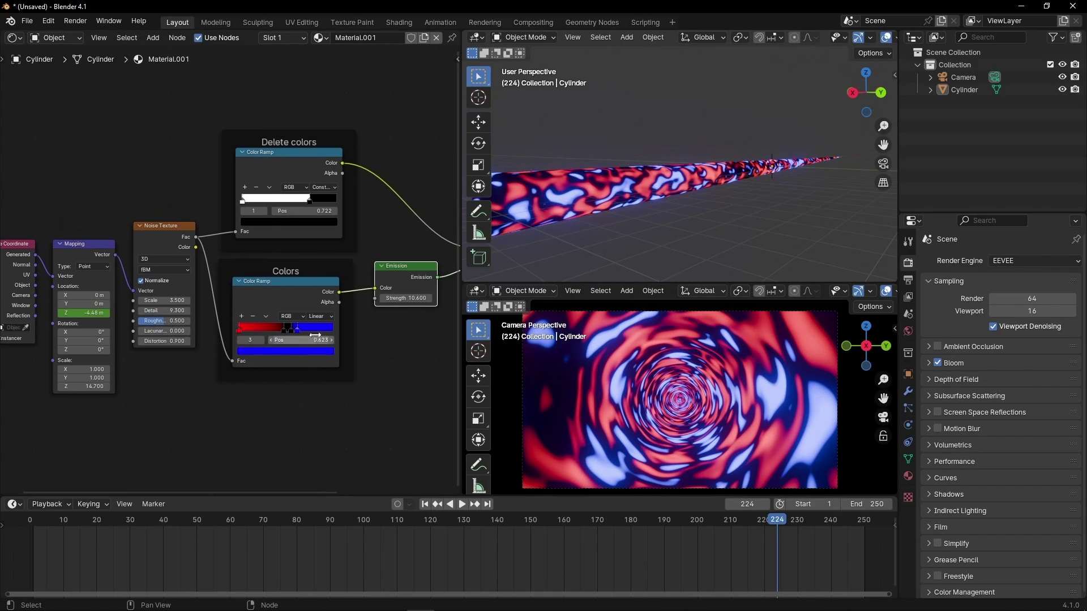
scroll(296, 327, "up", 4)
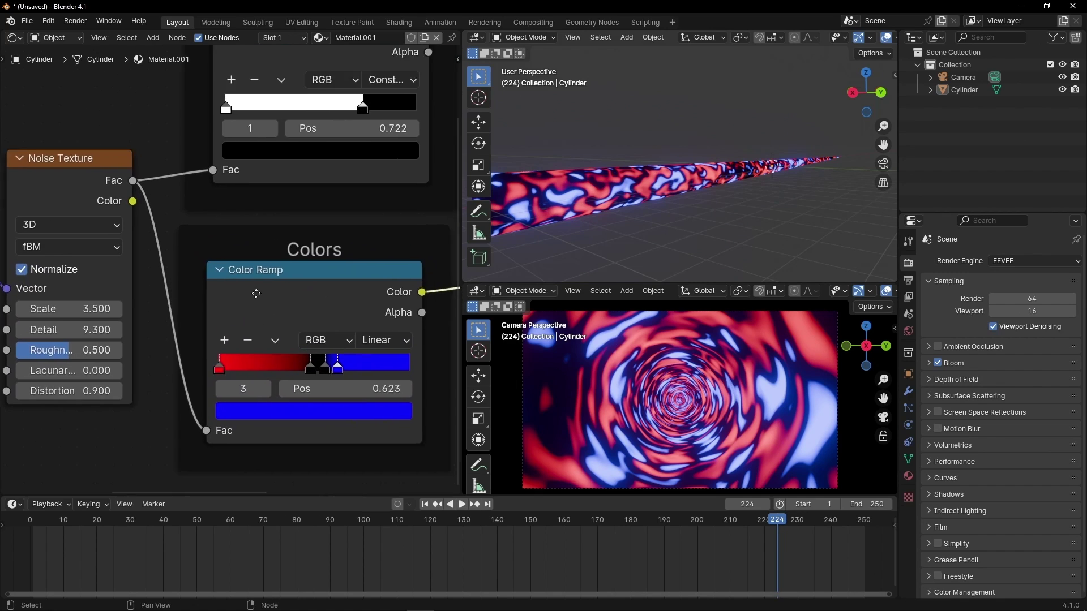
scroll(251, 316, "up", 1)
left_click(175, 338)
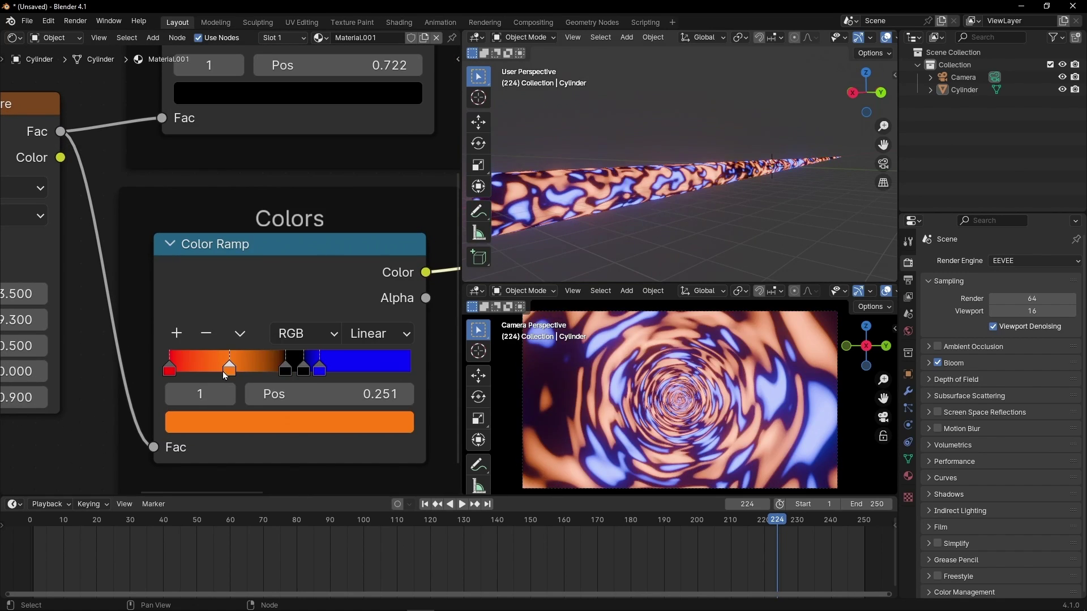
mouse_move(230, 369)
left_mouse_down()
mouse_move(253, 369)
mouse_move(244, 369)
left_mouse_up()
left_click(264, 422)
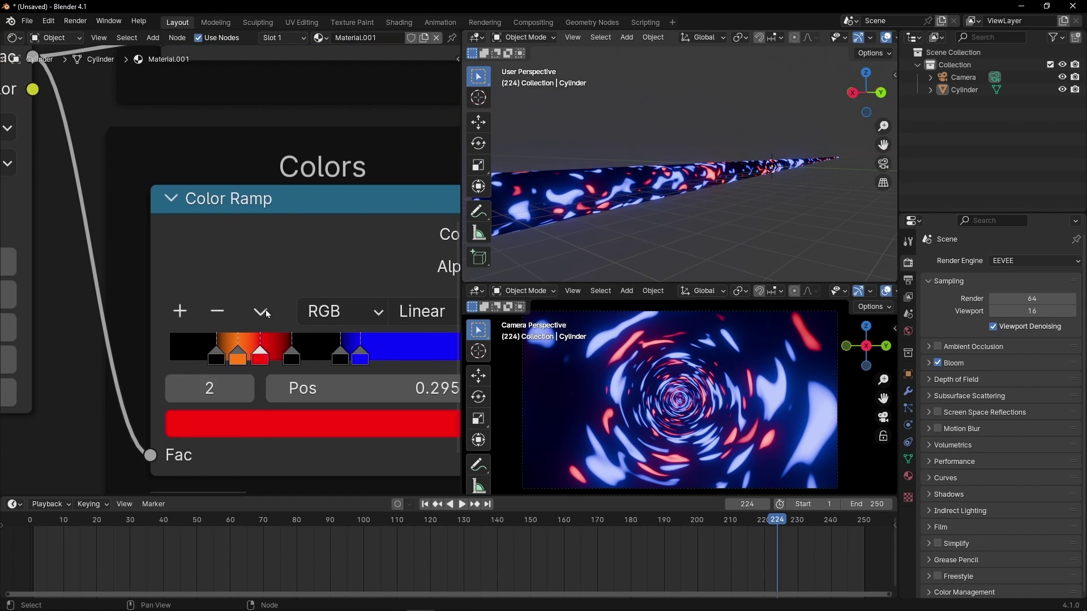
Step: Reposition the red, black and blue stops of the Colors ramp, with red at 0.336, and preview the animation
left_click_drag(260, 357, 296, 358)
left_click(403, 357)
left_click(319, 358)
key("ctrl+alt+space")
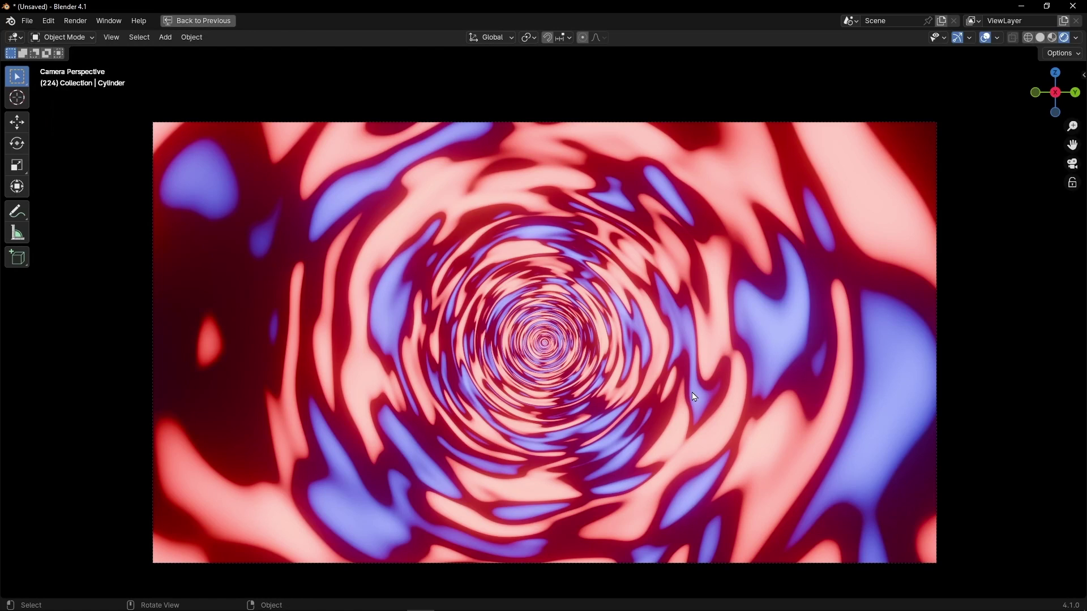
key("space")
key("ctrl+alt+space")
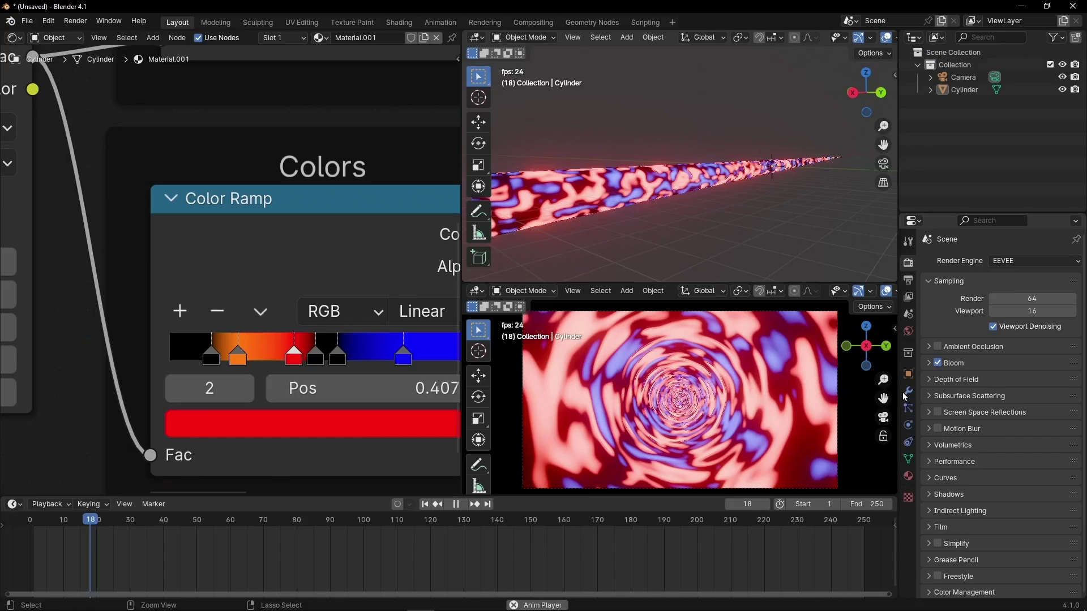
left_click_drag(300, 365, 277, 365)
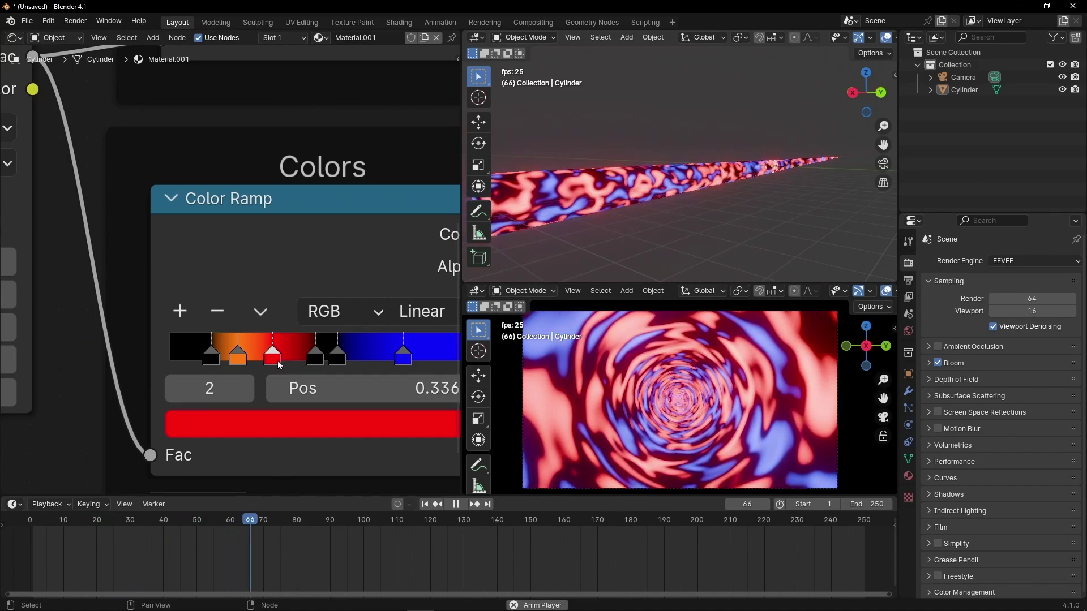
Step: Set the Mapping node's Z scale to 7.600, check the animation in the camera view and around the cylinder, and stop playback
middle_click_drag(108, 364, 376, 368)
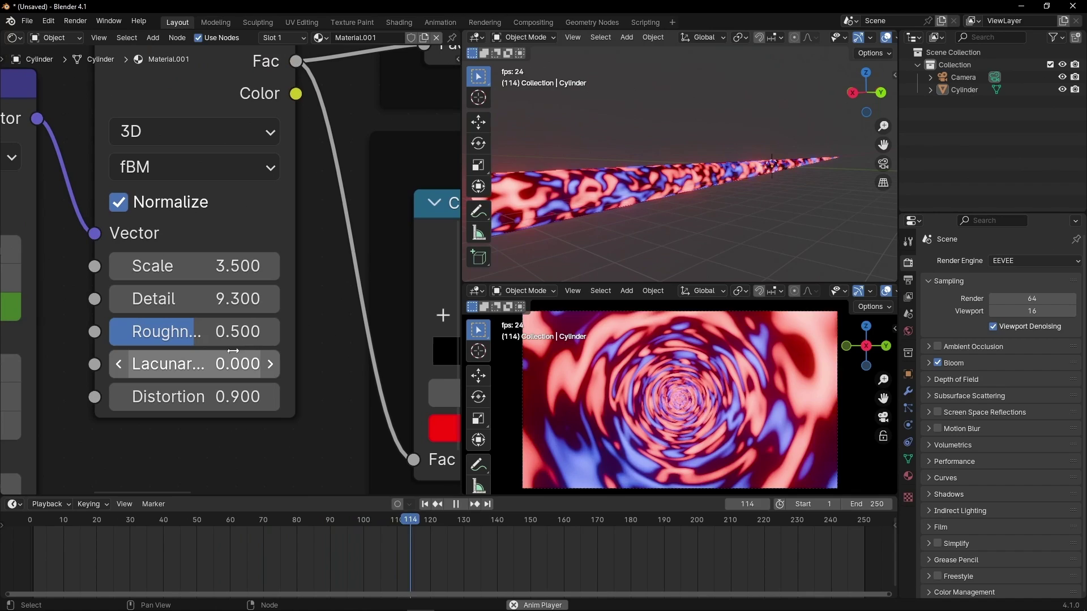
middle_click_drag(138, 366, 395, 262)
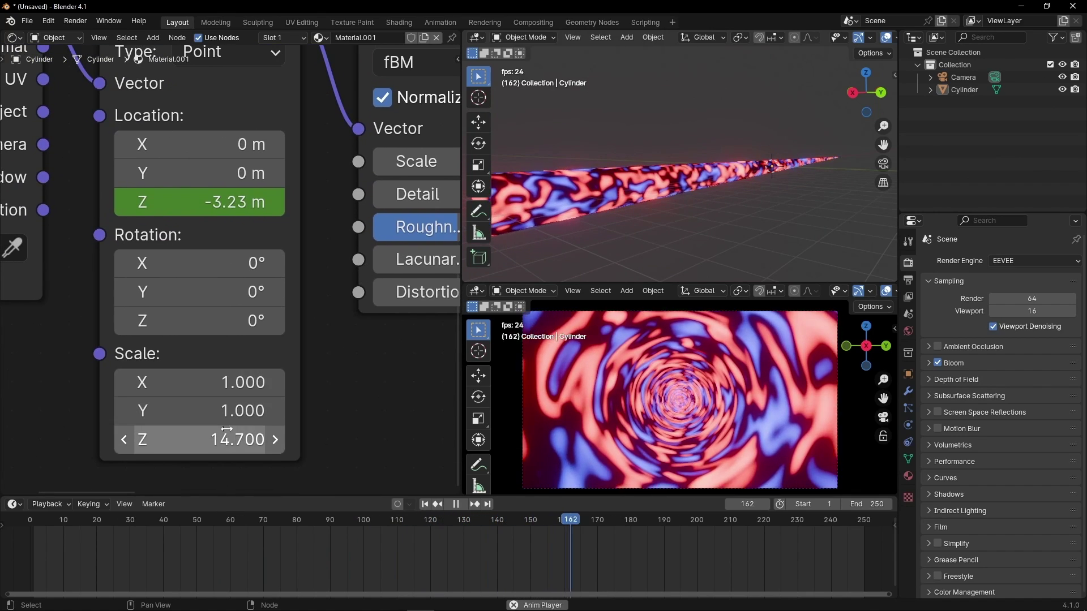
left_click_drag(229, 444, 212, 444)
key("ctrl+space")
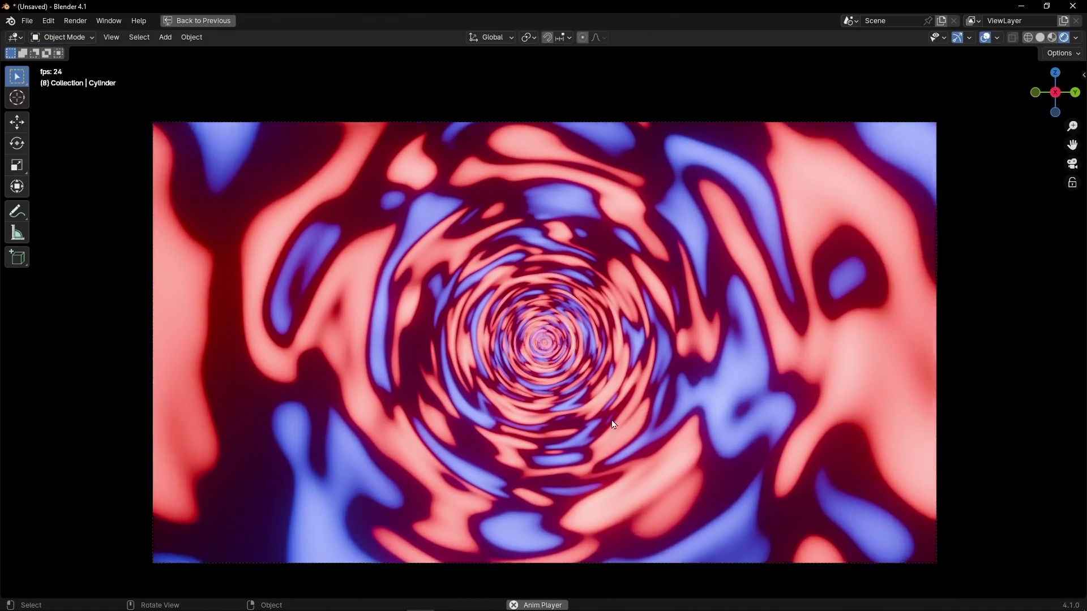
key("ctrl+space")
left_click_drag(249, 440, 224, 439)
key("ctrl+space")
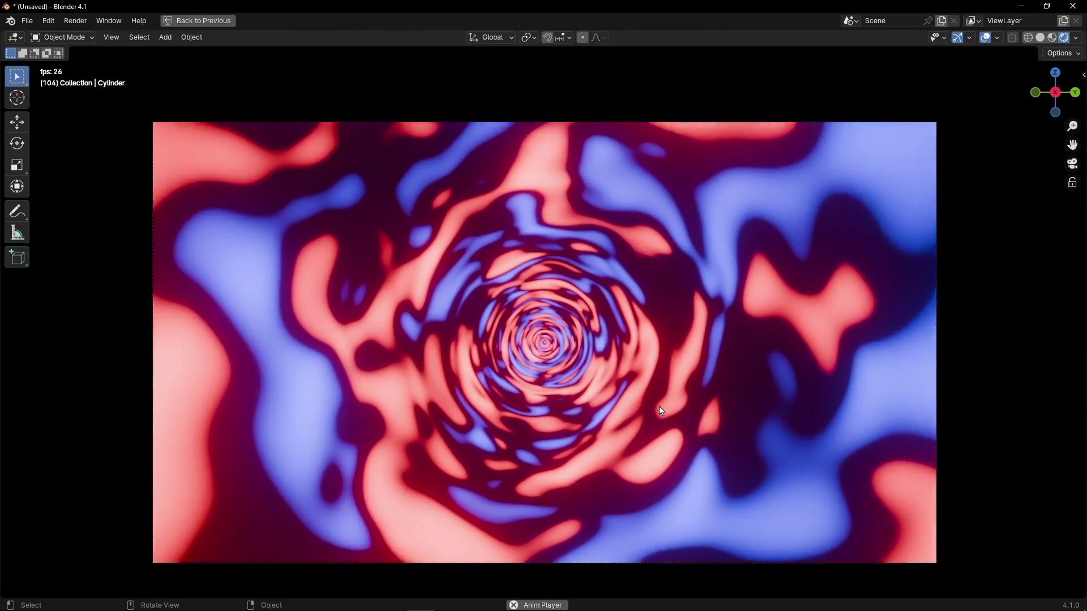
key("ctrl+space")
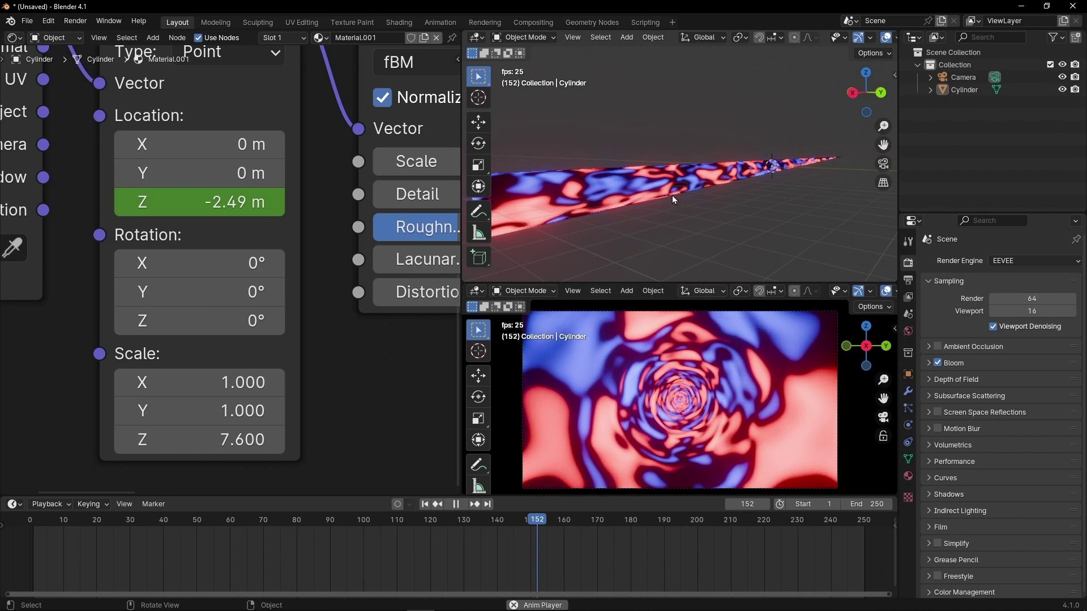
middle_click_drag(671, 195, 589, 266)
key("space")
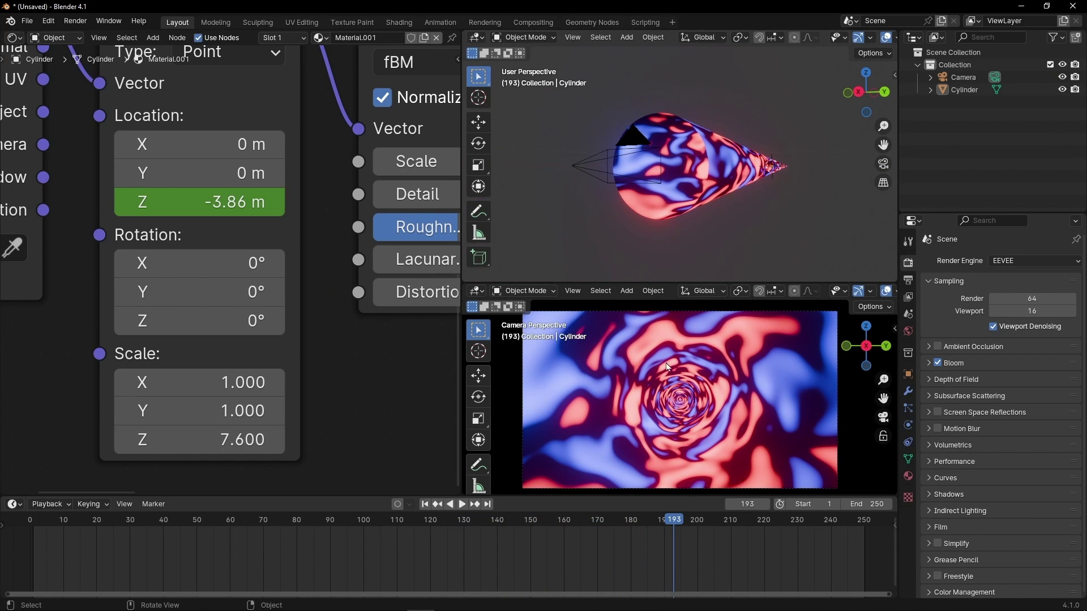
Step: Duplicate the Texture Coordinate, Mapping and Noise Texture nodes and place the copies below the originals
scroll(375, 194, "down", 6)
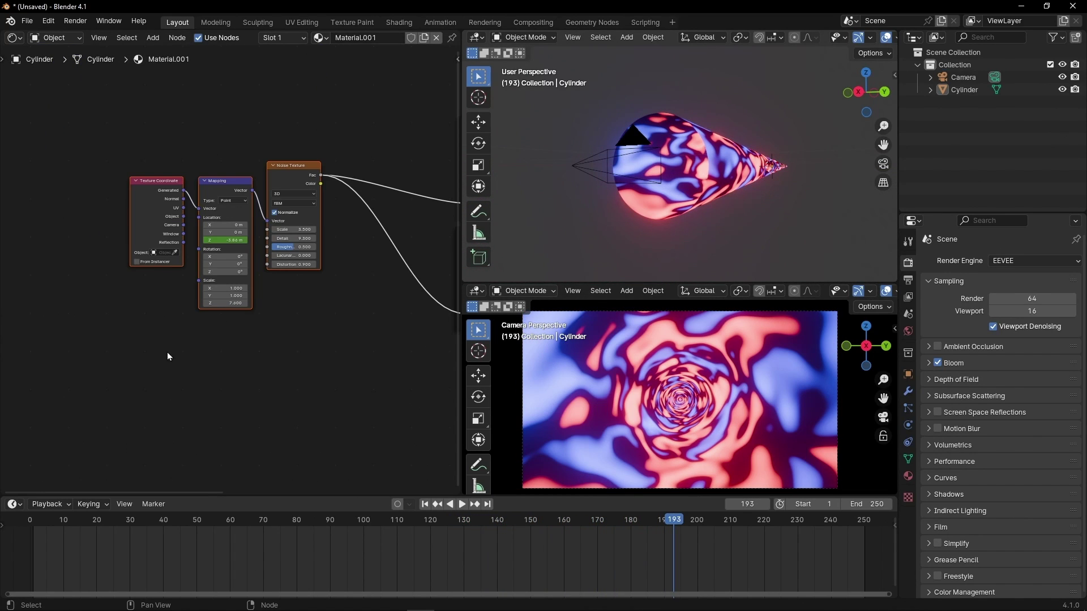
key("shift+d")
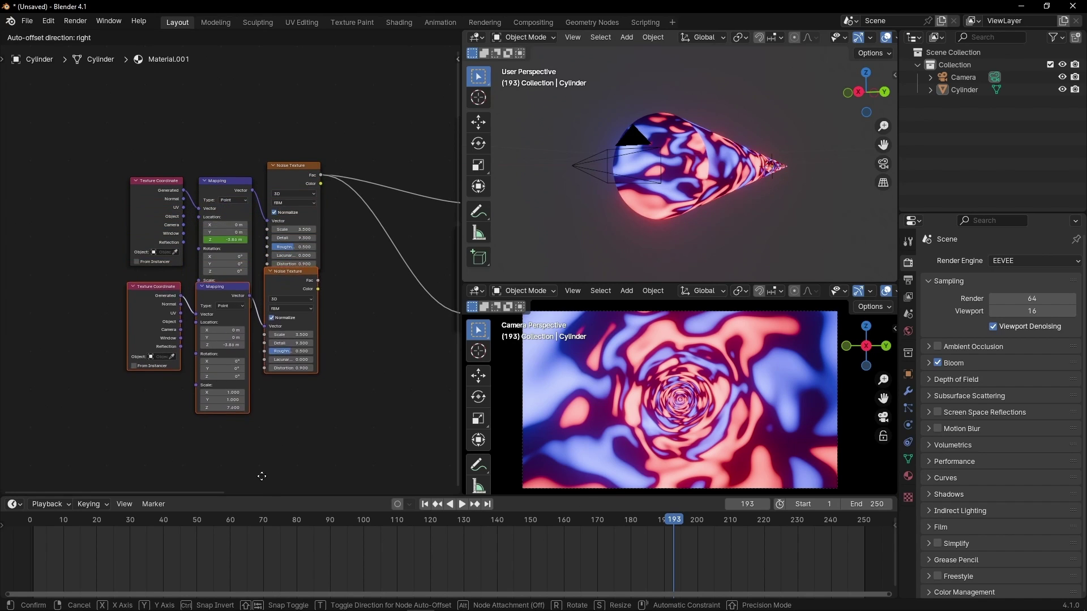
left_click(259, 484)
Step: Add a Mix Color node between the noise textures and color ramps, and link its Result to the Fac of both ramps
middle_click_drag(375, 165, 326, 223)
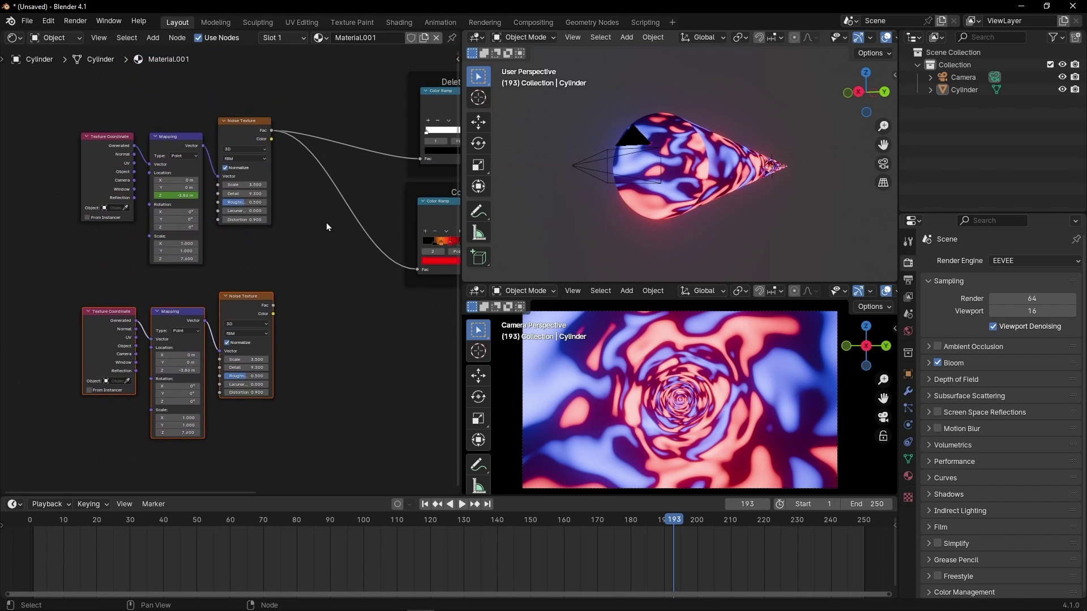
key("shift+a")
type("mix colo")
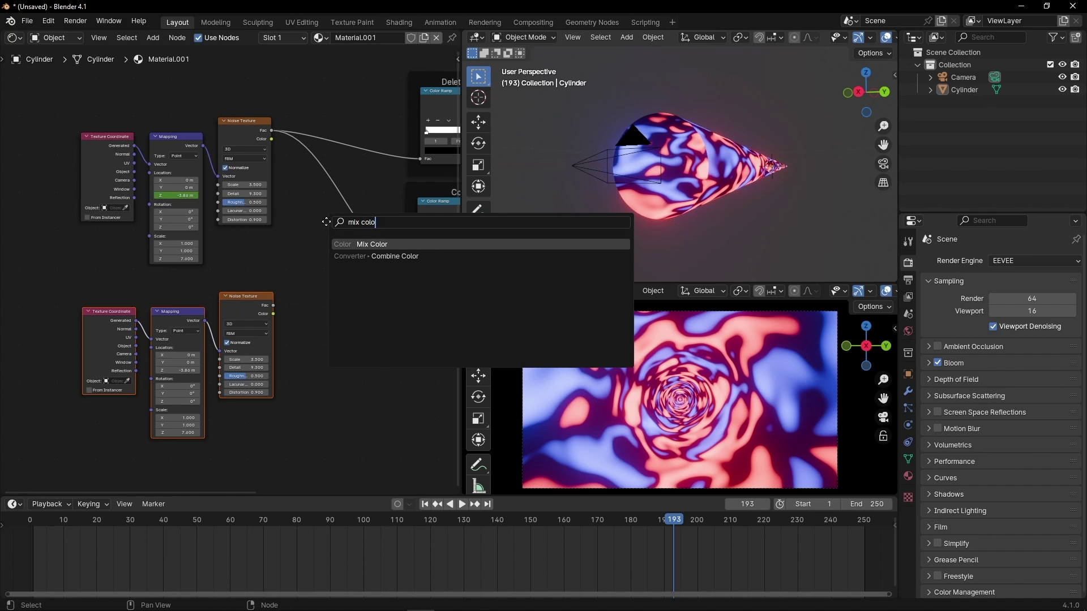
key("Return")
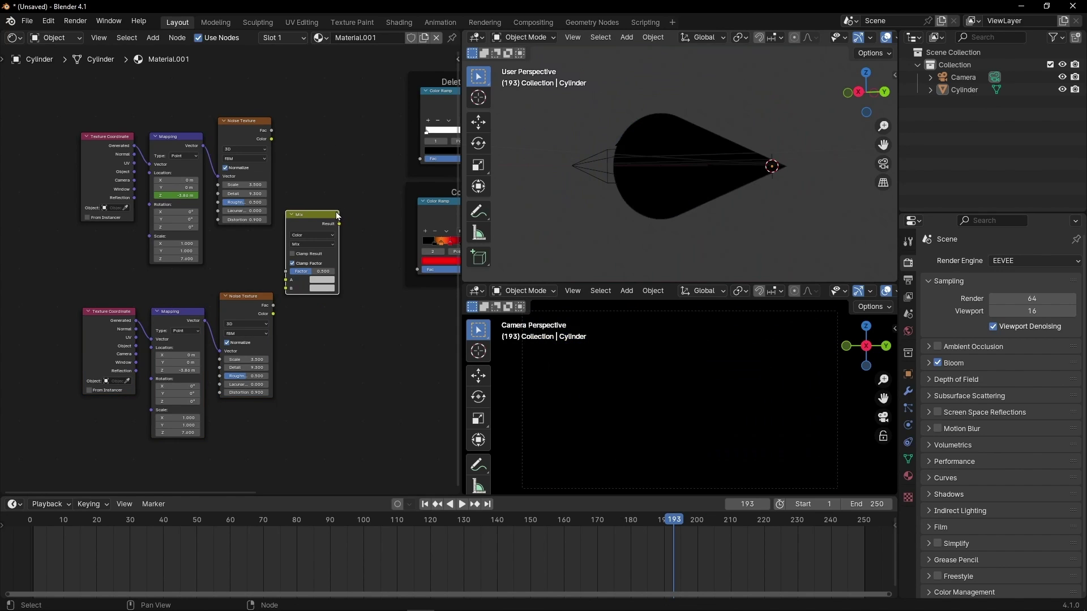
left_click_drag(396, 182, 418, 159)
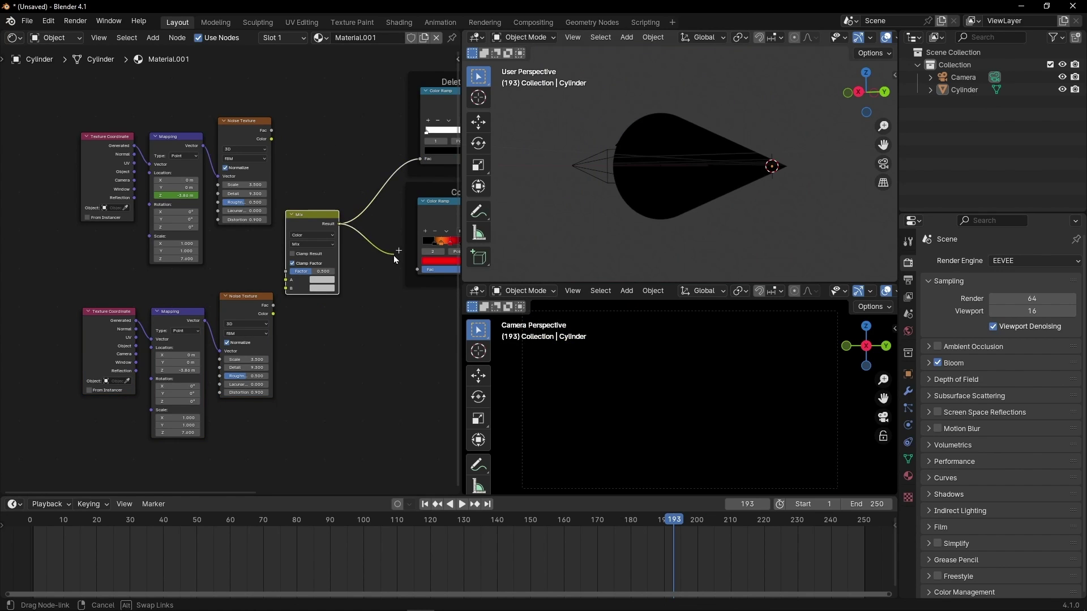
left_click_drag(392, 255, 419, 266)
left_click_drag(300, 216, 332, 216)
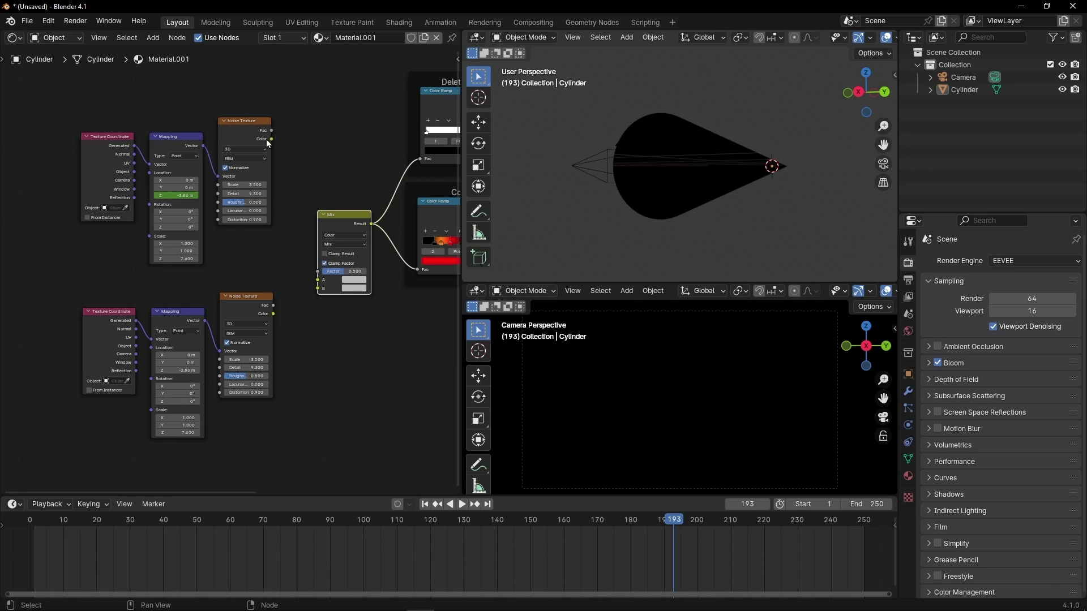
Step: Link the Fac outputs of the upper and lower Noise Textures to inputs A and B of the Mix node
scroll(305, 165, "up", 2)
middle_click_drag(305, 165, 271, 178)
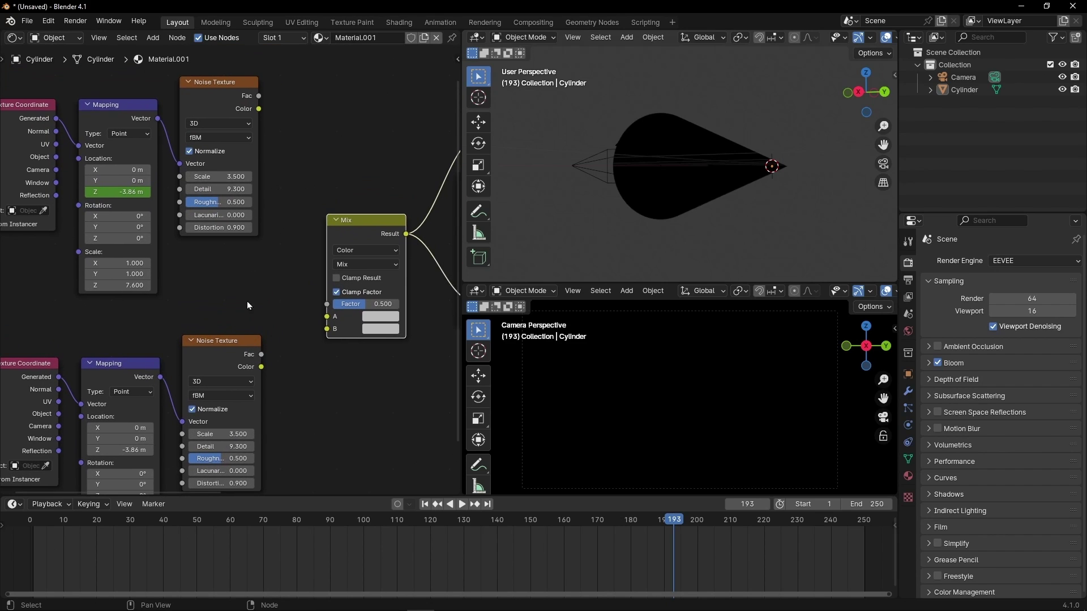
left_click(258, 102)
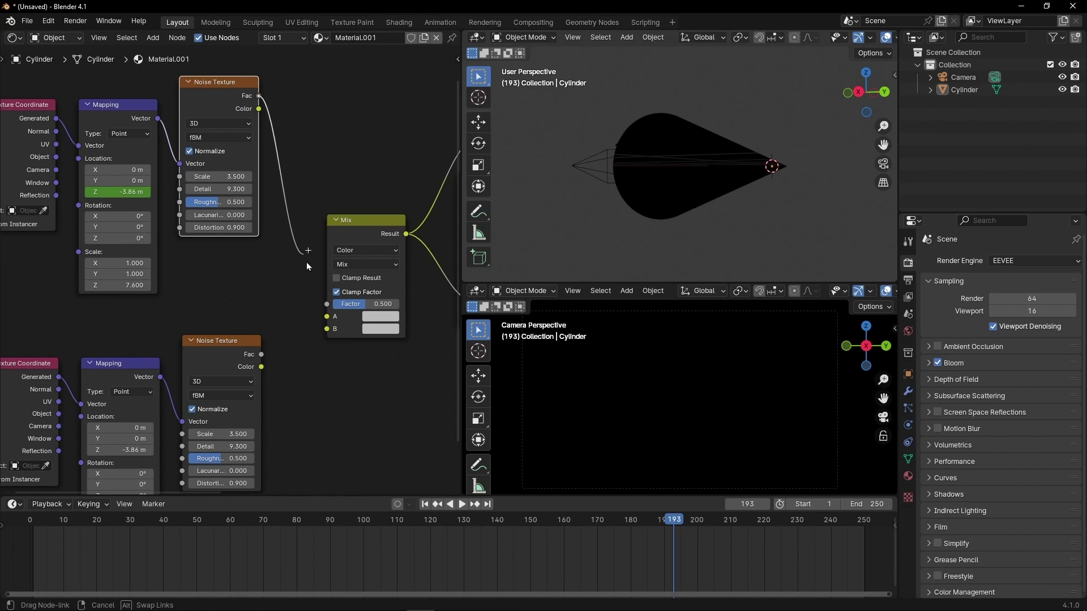
left_click_drag(326, 317, 327, 330)
left_click(258, 355)
Step: Check the upper Mapping node's Z location at both ends of the animation, then keyframe the lower Mapping's Z location at 0 m on frame 250
key("shift+Left")
middle_click_drag(316, 446, 332, 364)
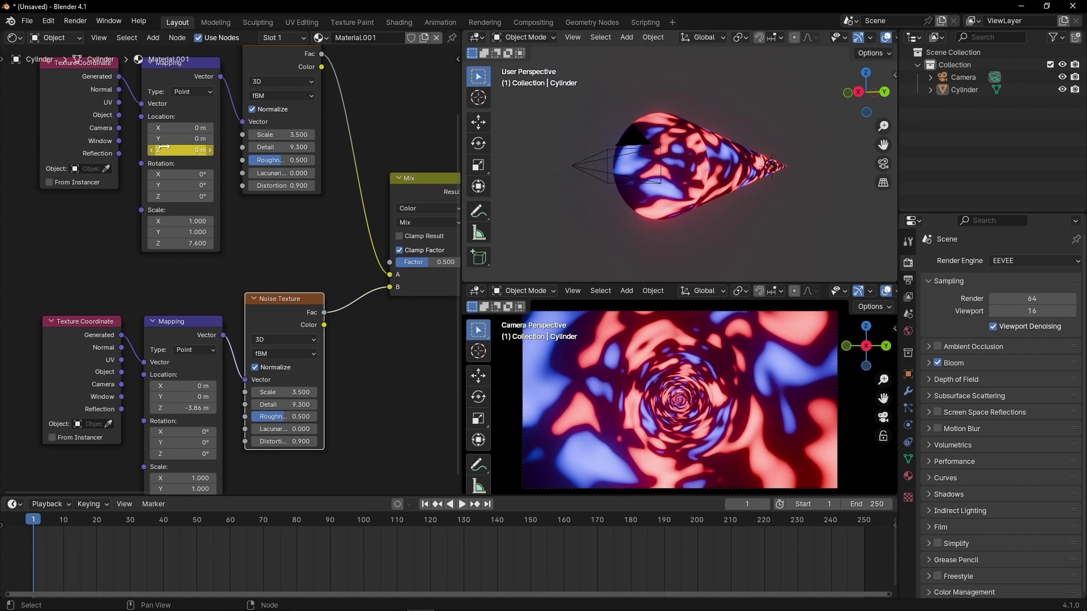
left_click(488, 505)
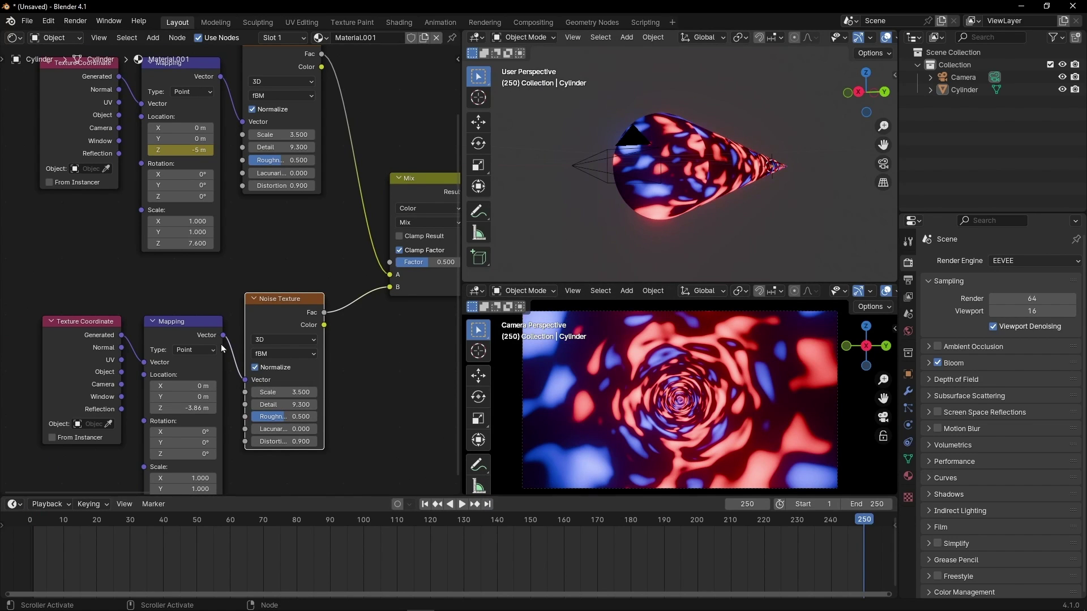
middle_click_drag(222, 348, 242, 323)
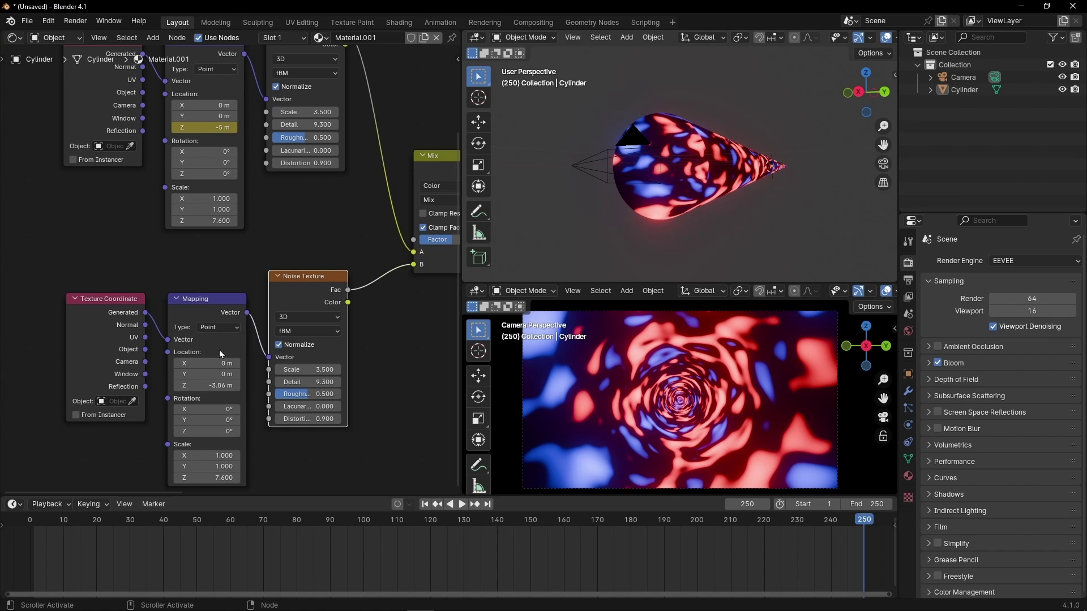
left_click(425, 504)
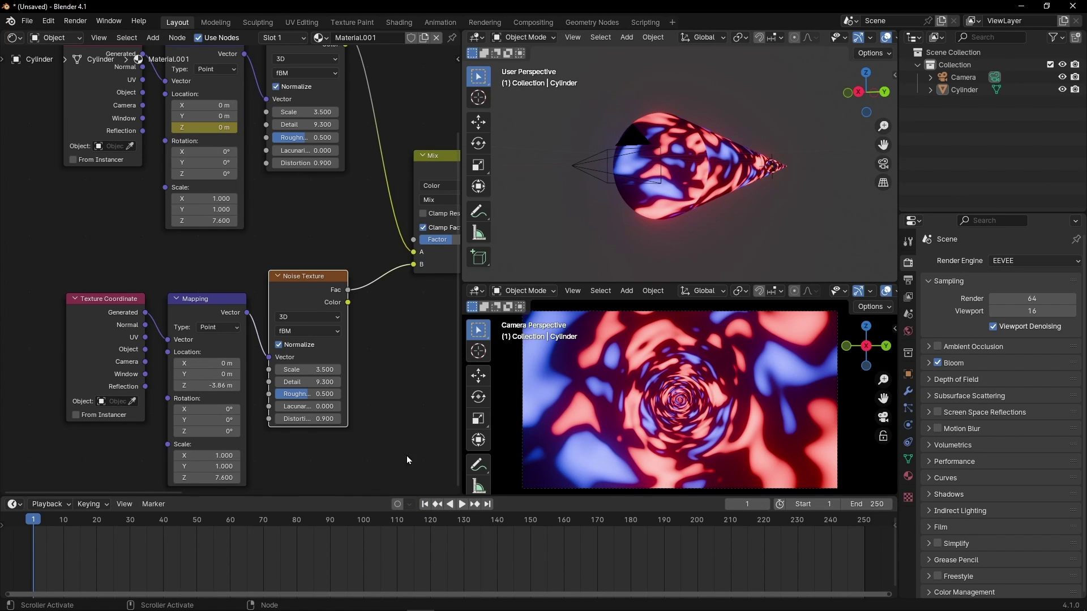
left_click(488, 506)
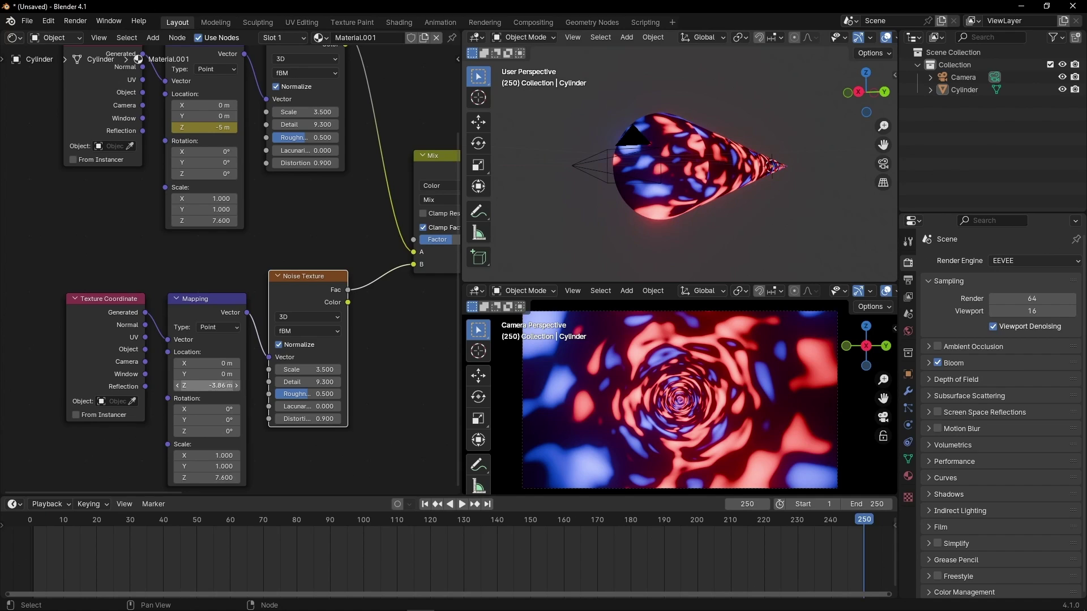
key("Return")
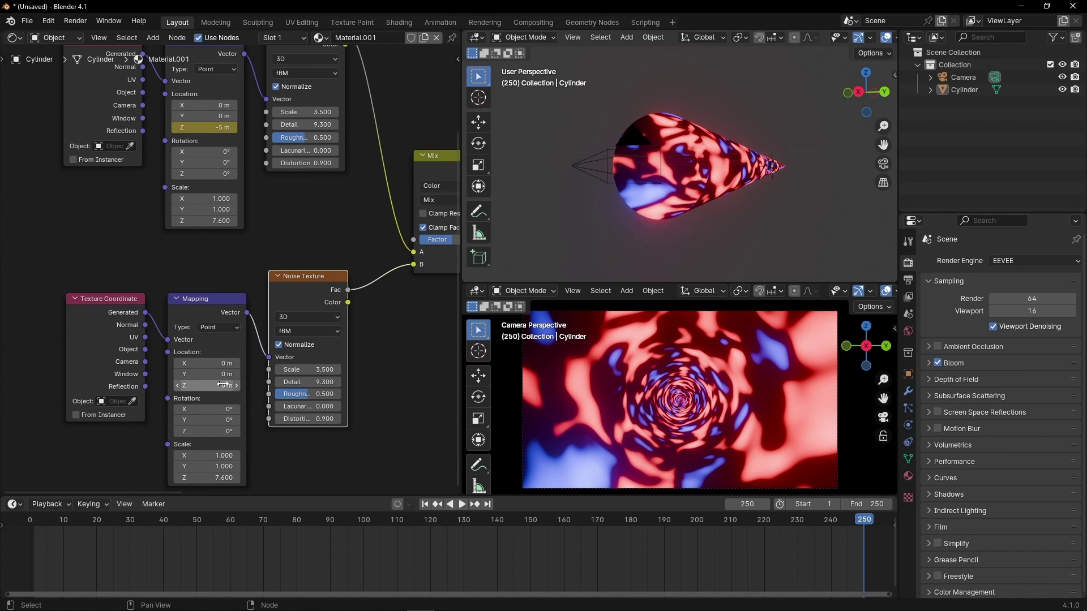
right_click(222, 385)
left_click(164, 388)
Step: Keyframe the lower Mapping node's Z location at 5 m on frame 1
left_click(421, 507)
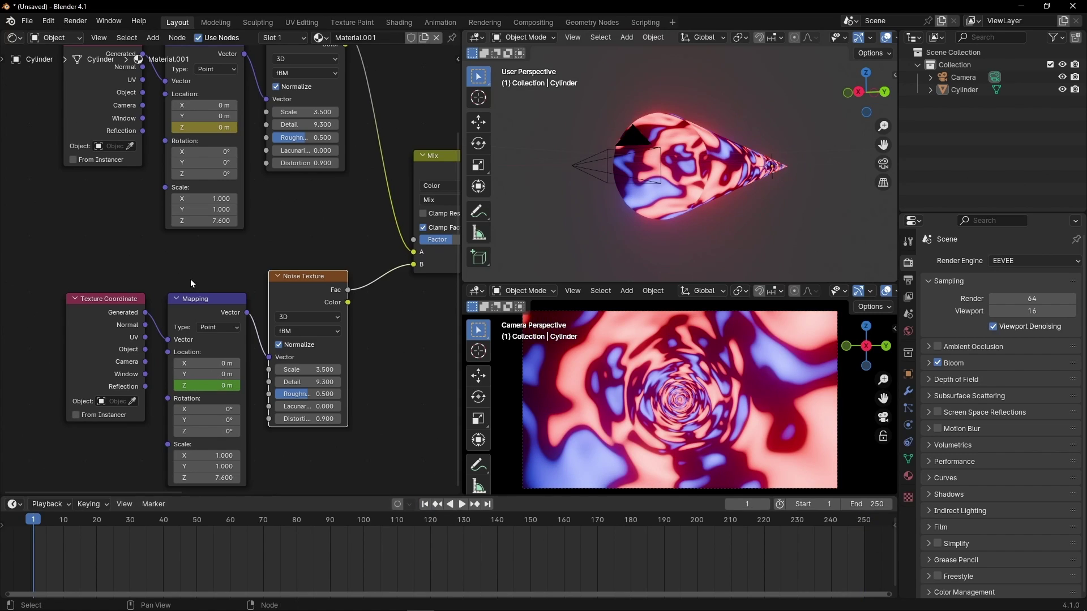
left_click(487, 505)
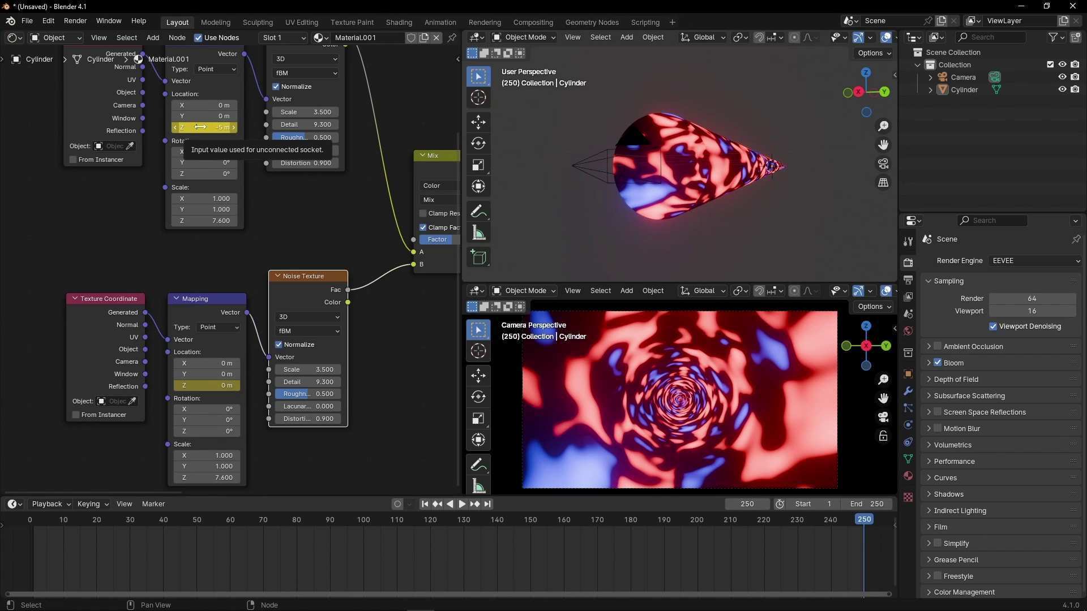
left_click(425, 507)
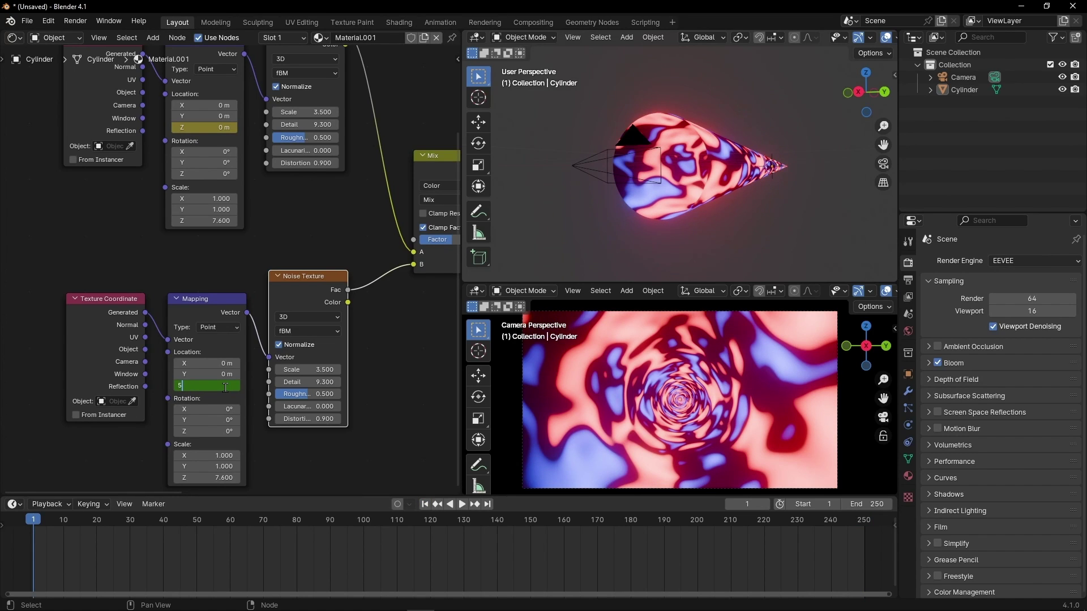
key("Return")
right_click(225, 386)
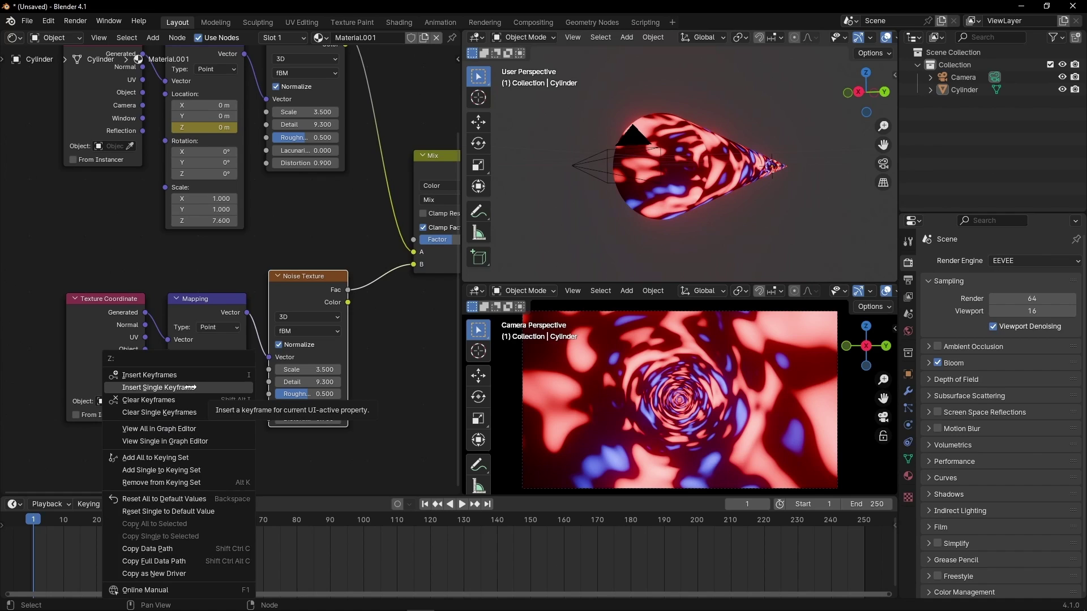
left_click(226, 386)
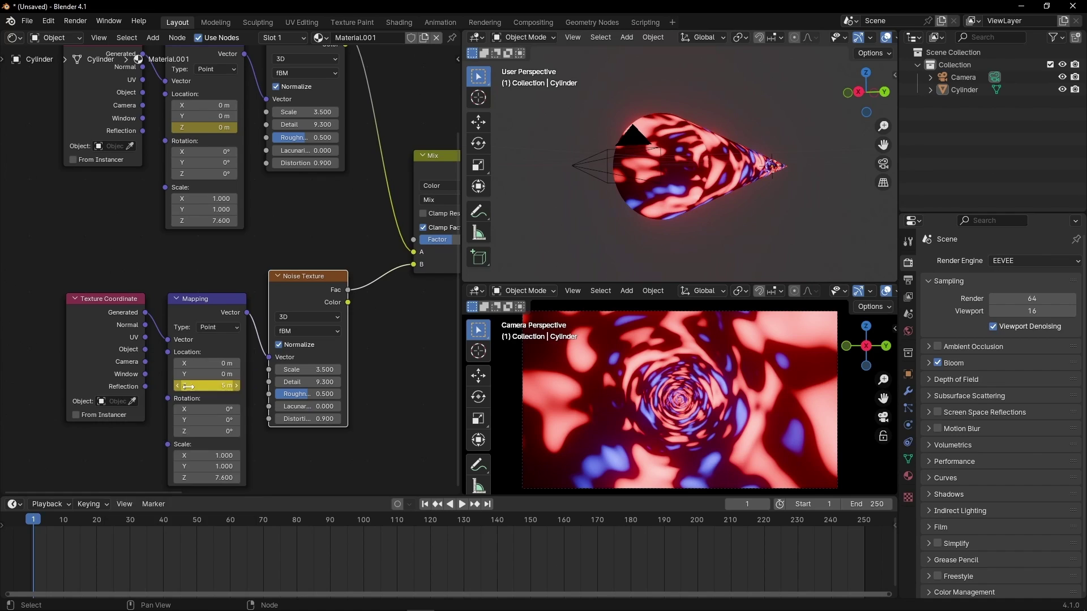
Step: Set the lower Mapping node's location keyframes to Linear interpolation and preview the animation
left_click(187, 303)
left_click(722, 166)
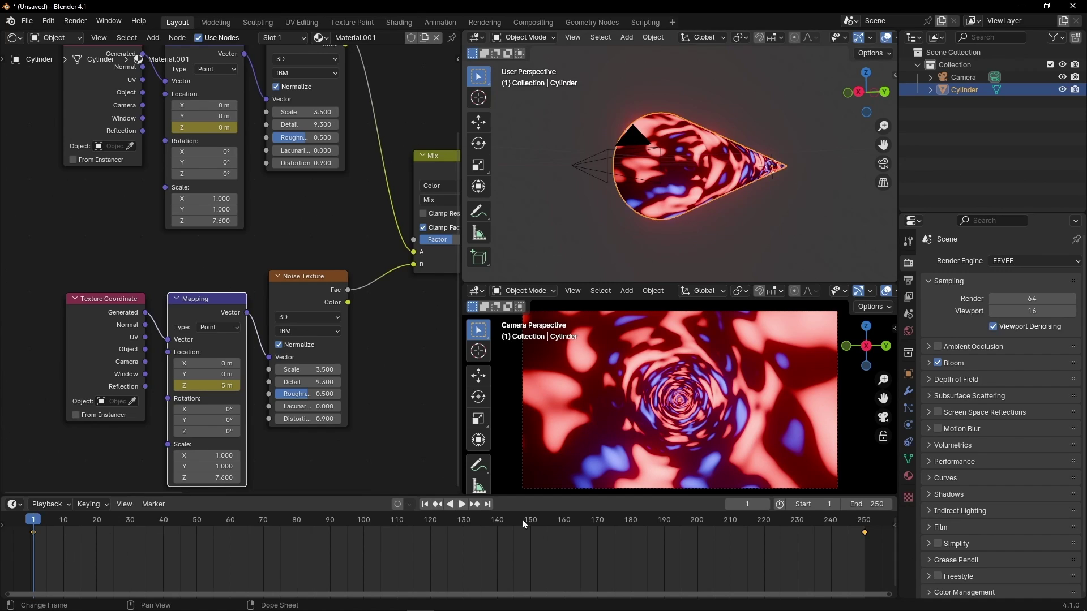
key("t")
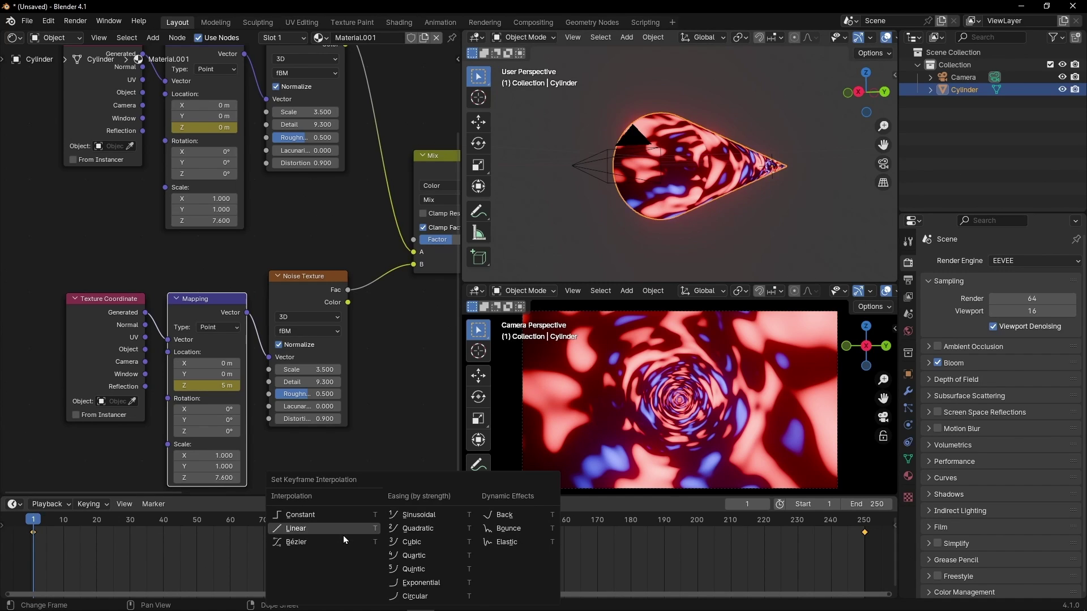
left_click(343, 534)
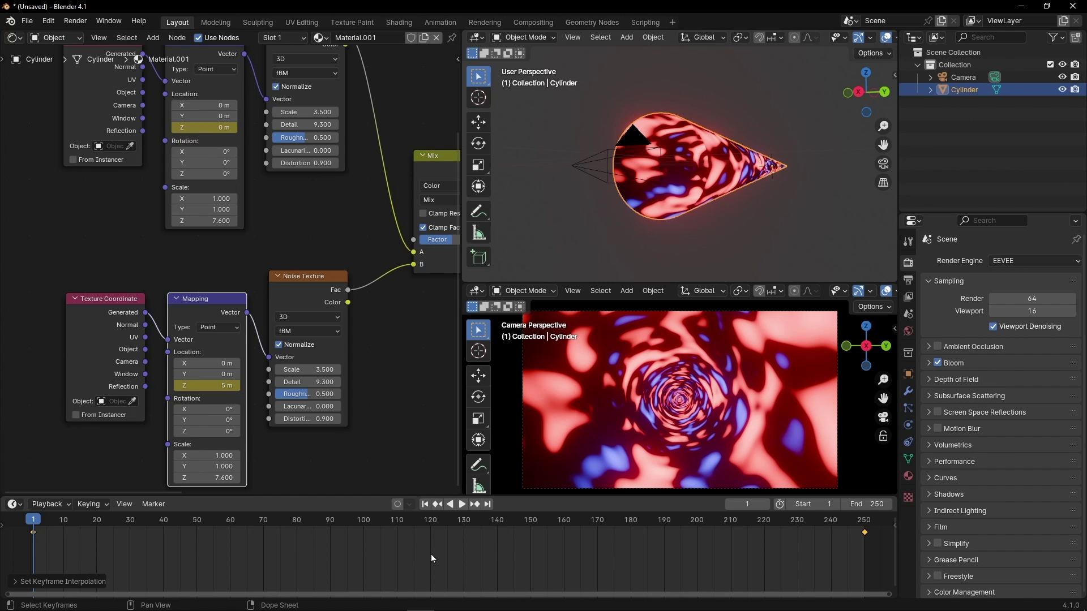
key("space")
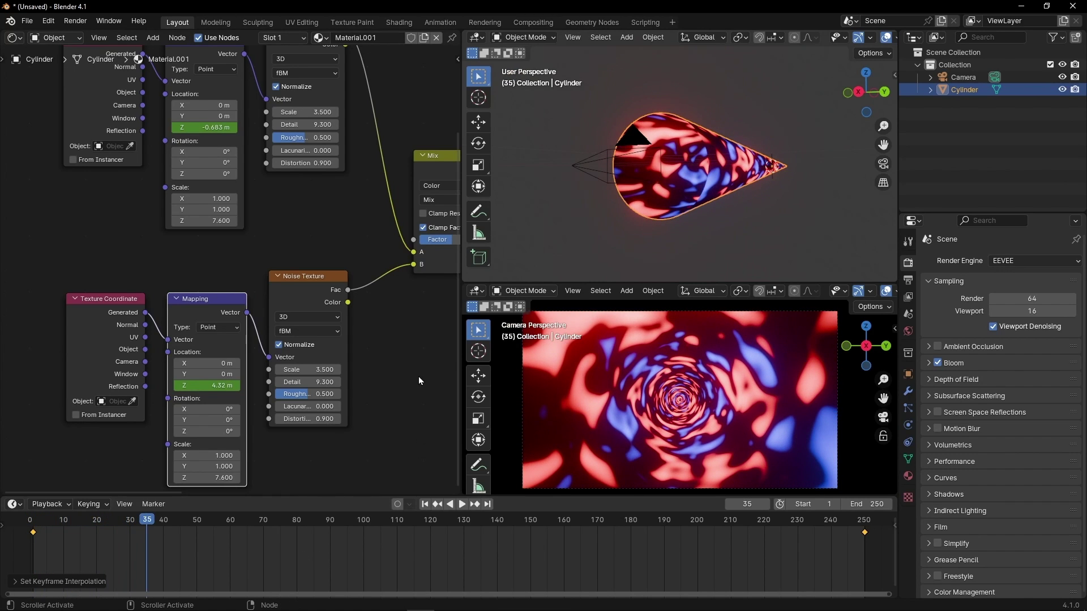
Step: Set the Mix node's Factor to 0.000 and insert a keyframe for it on frame 1
scroll(419, 376, "right", 5)
left_click_drag(344, 259, 311, 260)
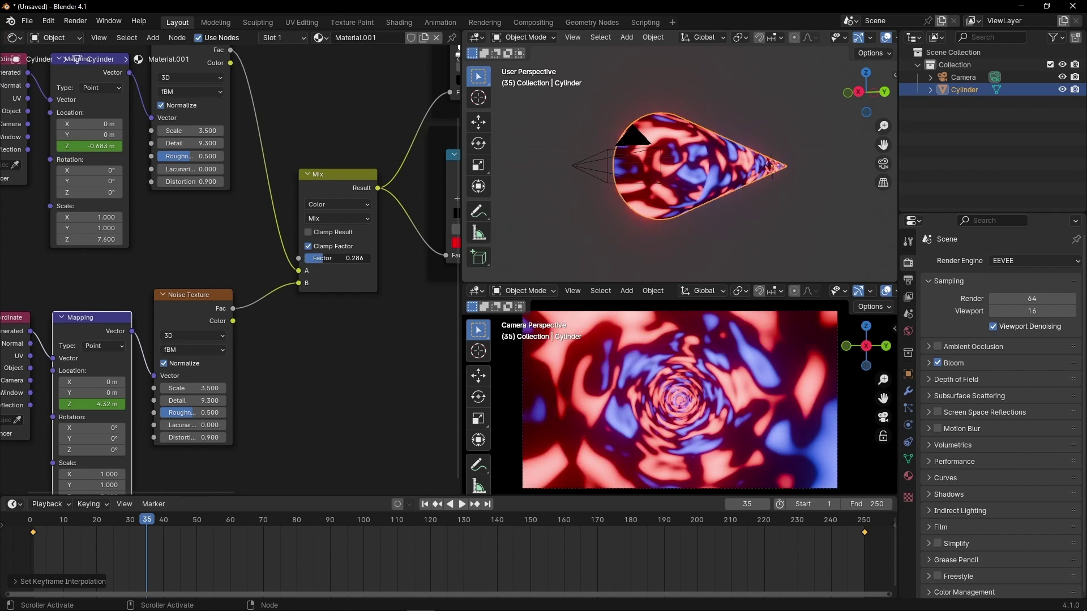
left_click(425, 505)
right_click(330, 260)
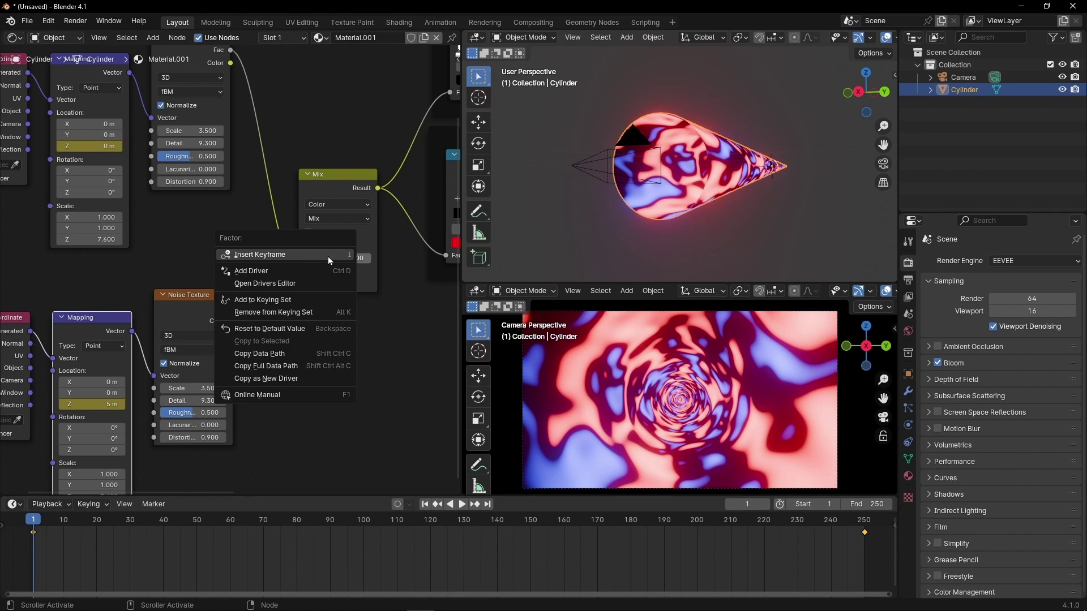
left_click(284, 255)
Step: Set the Mix node's Factor to 1.000 and insert a keyframe for it on frame 250
left_click(487, 504)
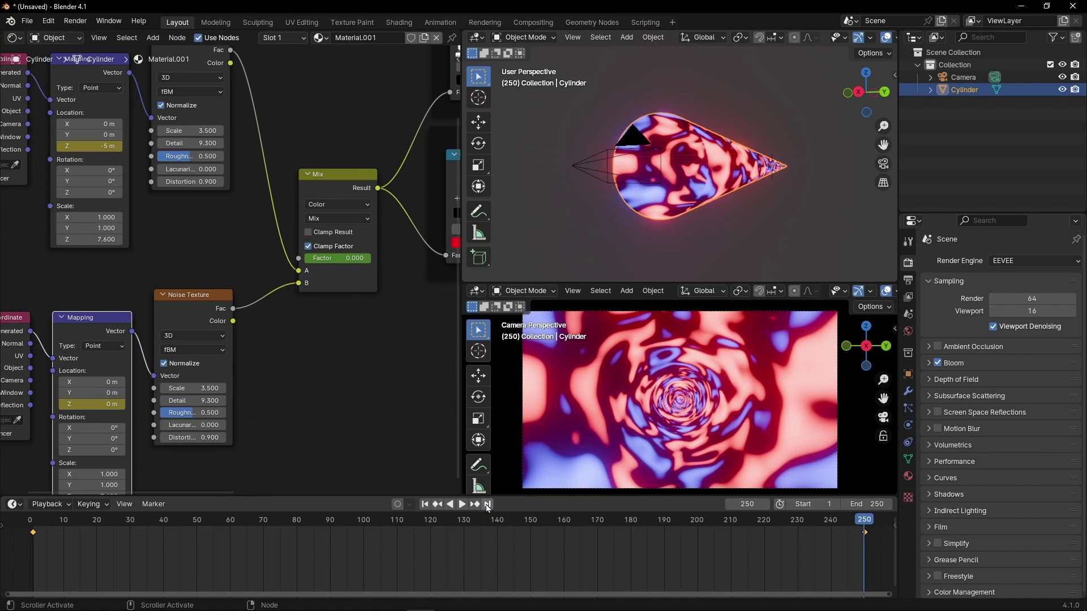
left_click_drag(340, 259, 351, 260)
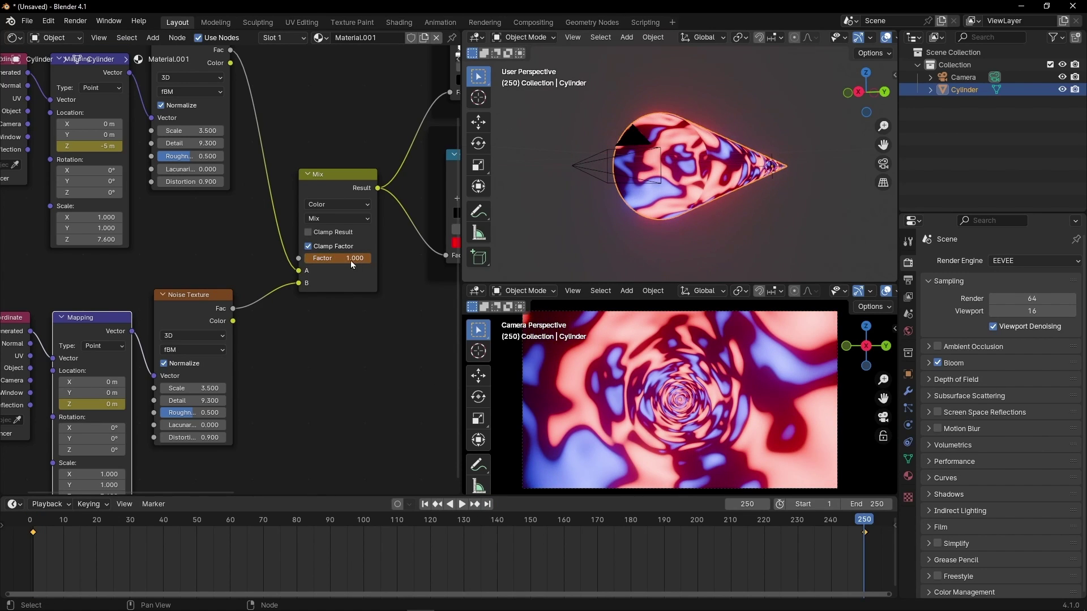
right_click(346, 260)
left_click(345, 260)
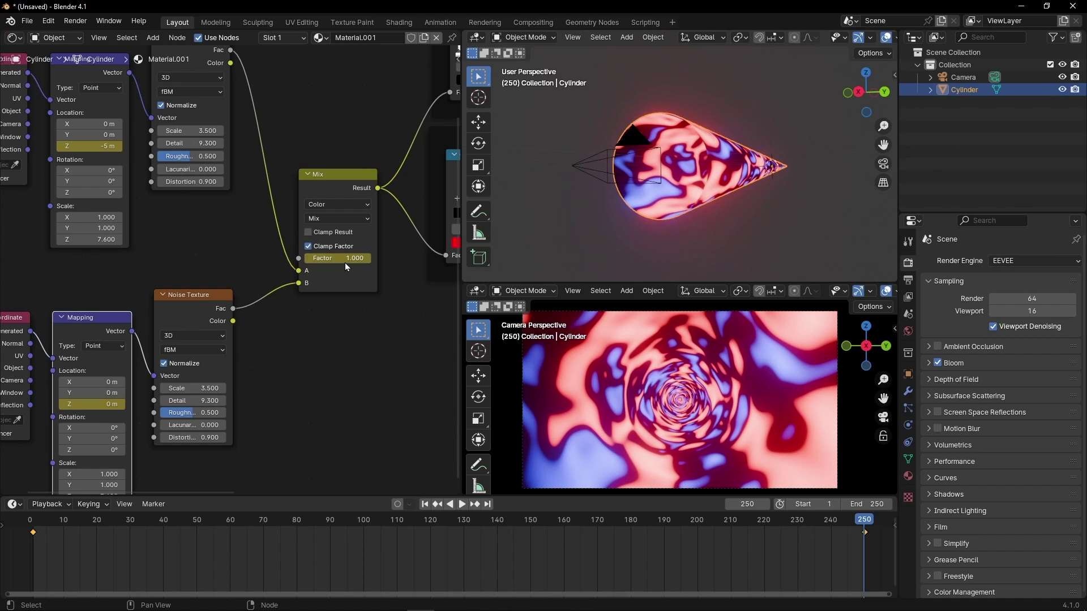
middle_click_drag(216, 212, 266, 250)
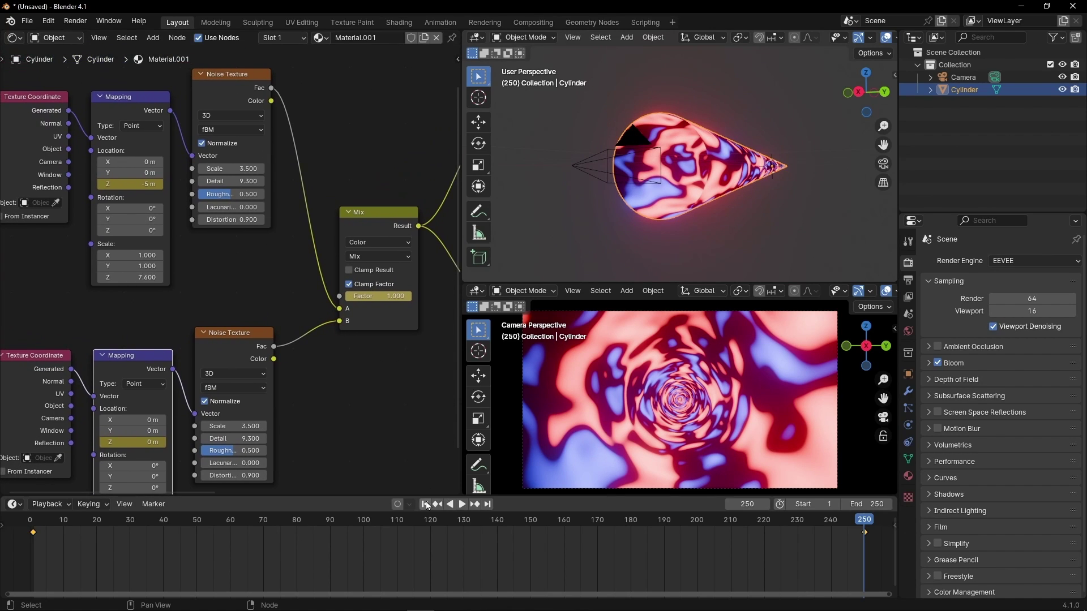
Step: Play the mixed-noise animation, then preview the Feel the colors - Loop Tunnel file in a maximized camera view
key("space")
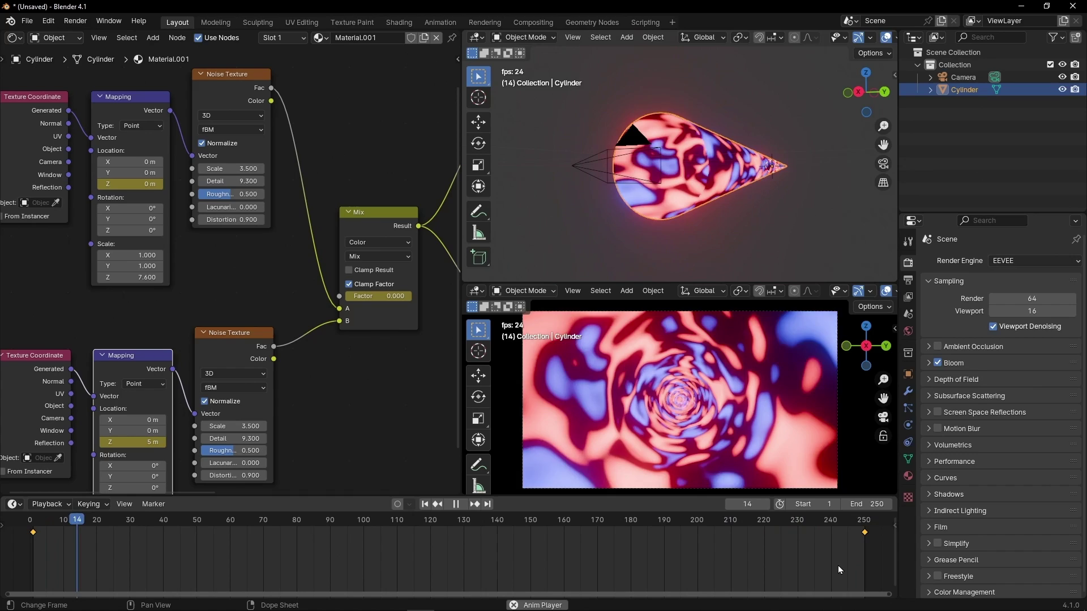
key("ctrl+space")
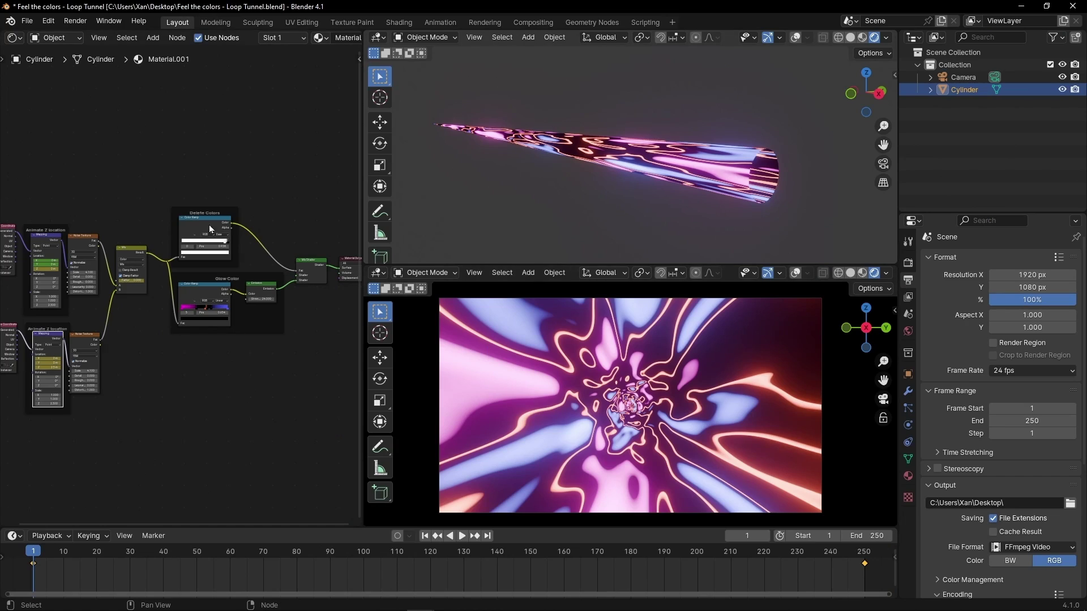
key("ctrl+space")
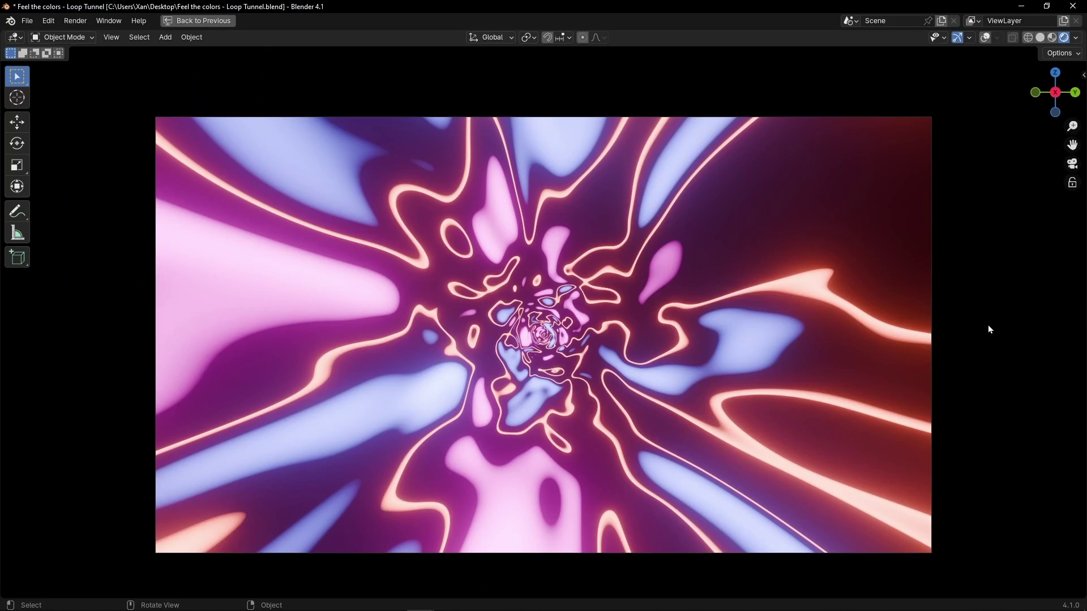
key("space")
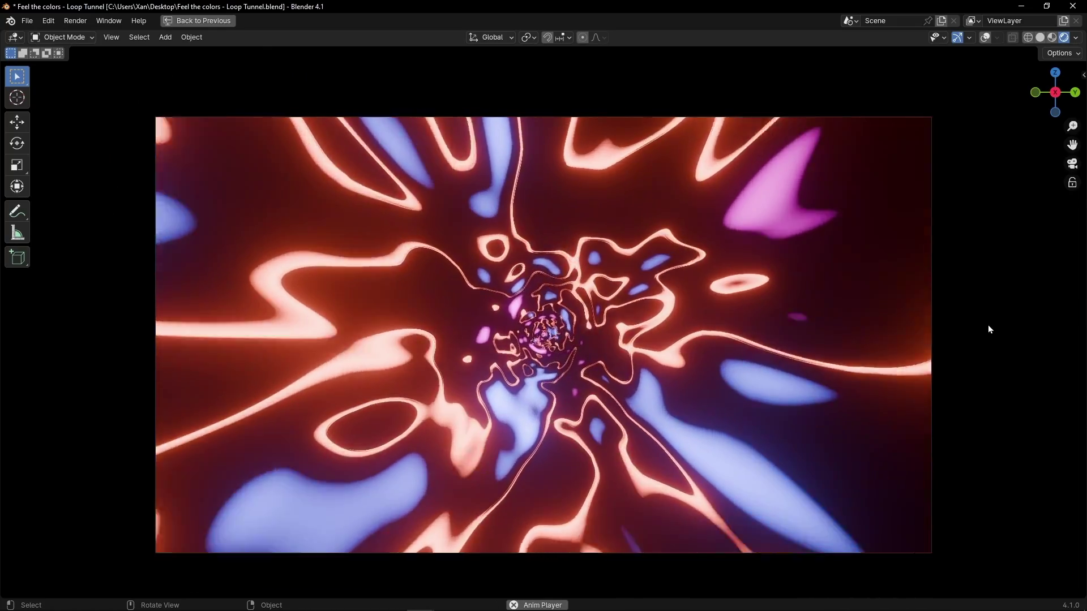
key("ctrl+space")
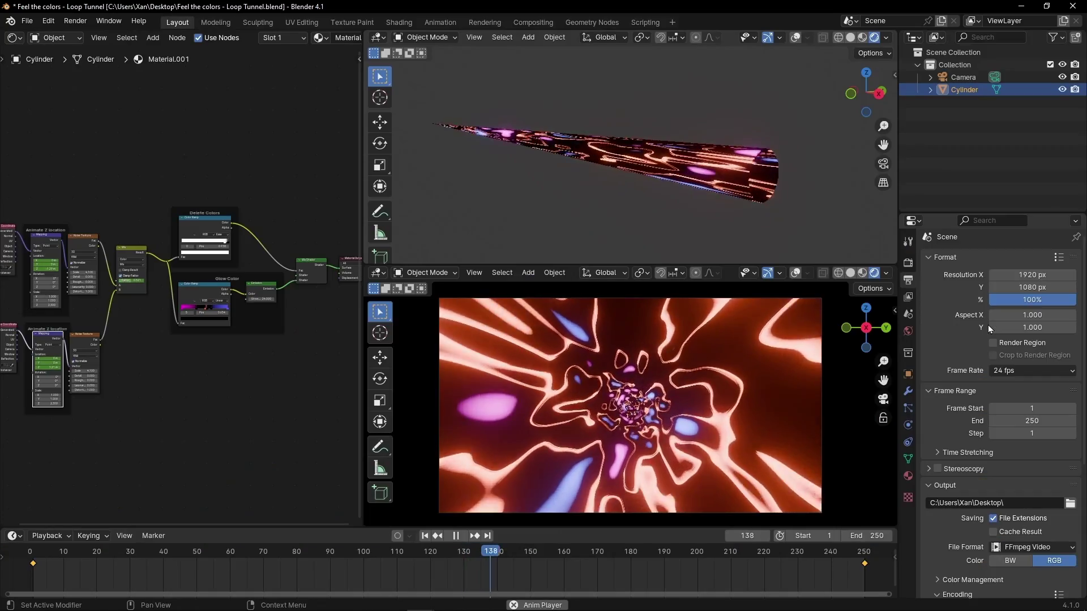
Step: Examine the Glow Color ramp's color stops and the Emission strength in the node setup while the animation plays
scroll(210, 359, "up", 2)
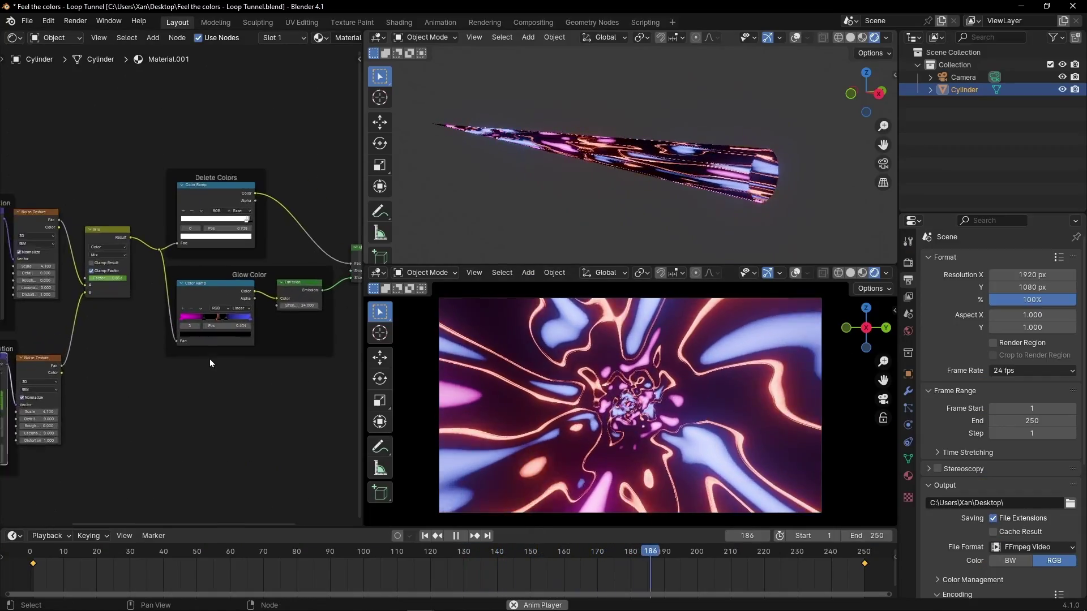
scroll(210, 359, "up", 2)
scroll(210, 407, "up", 2)
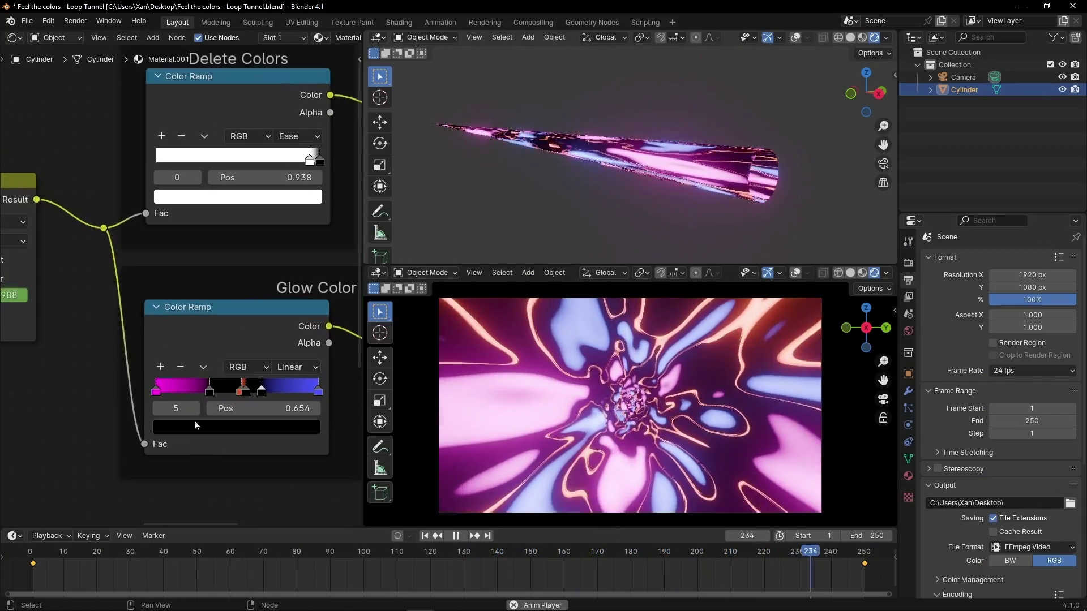
middle_click_drag(195, 421, 135, 383)
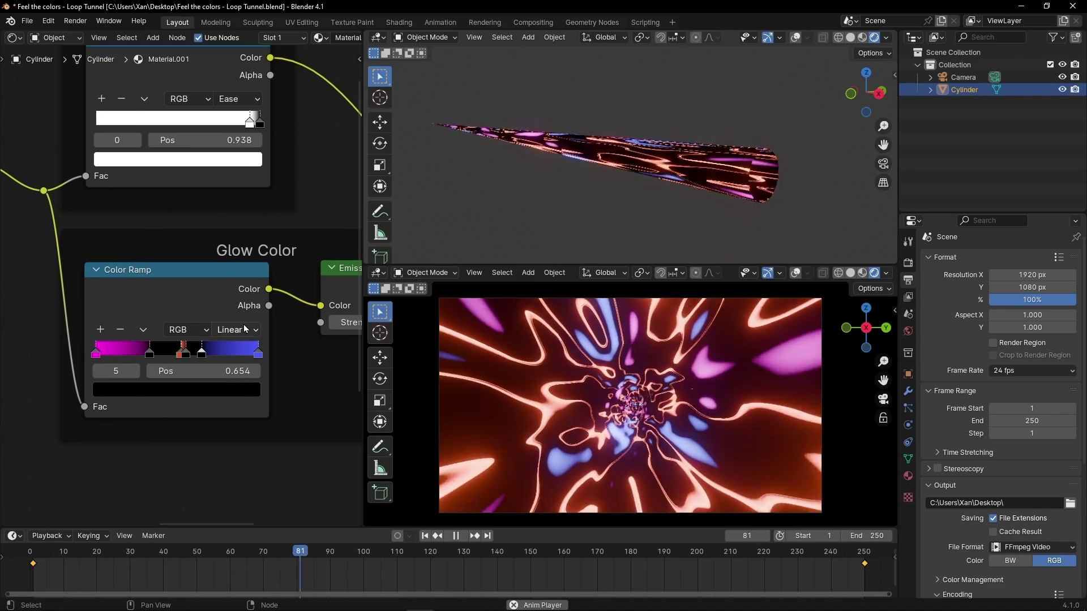
scroll(177, 396, "up", 3)
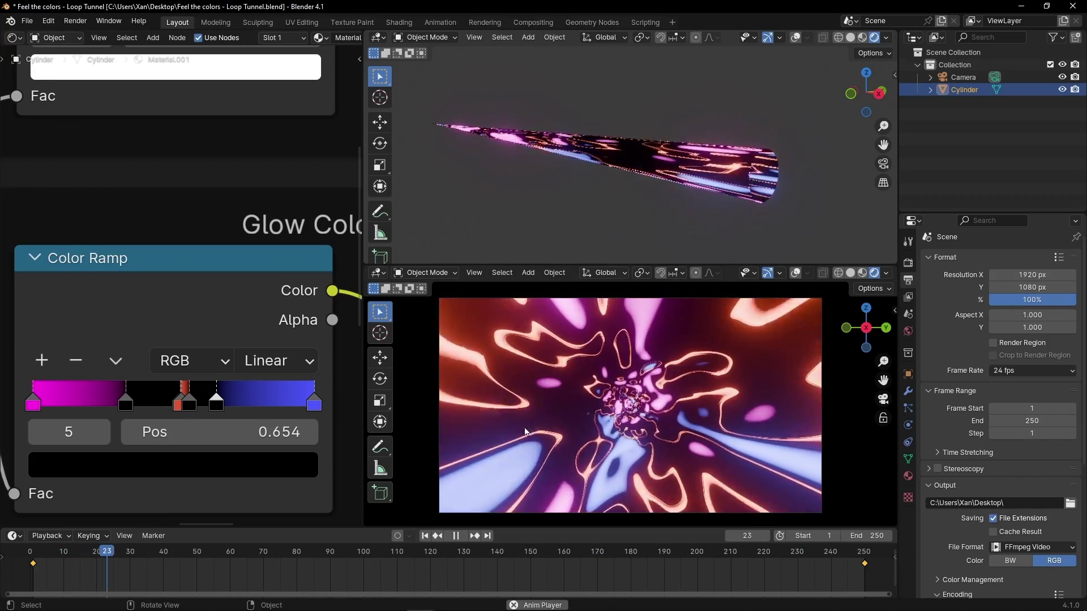
scroll(286, 380, "down", 4)
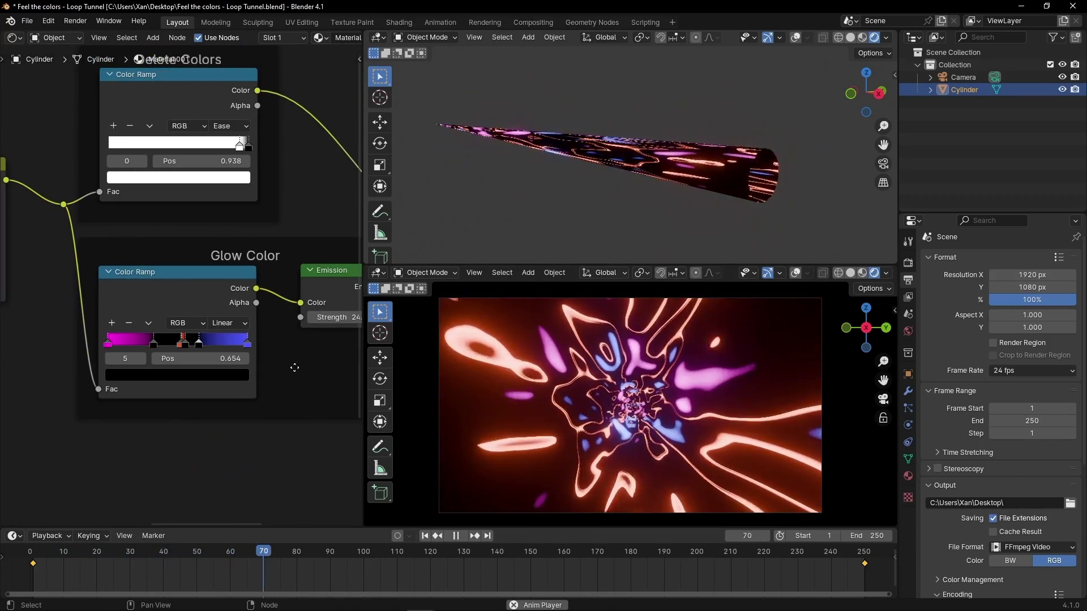
scroll(170, 368, "up", 2)
middle_click_drag(170, 367, 151, 379)
left_click_drag(204, 329, 266, 330)
key("Escape")
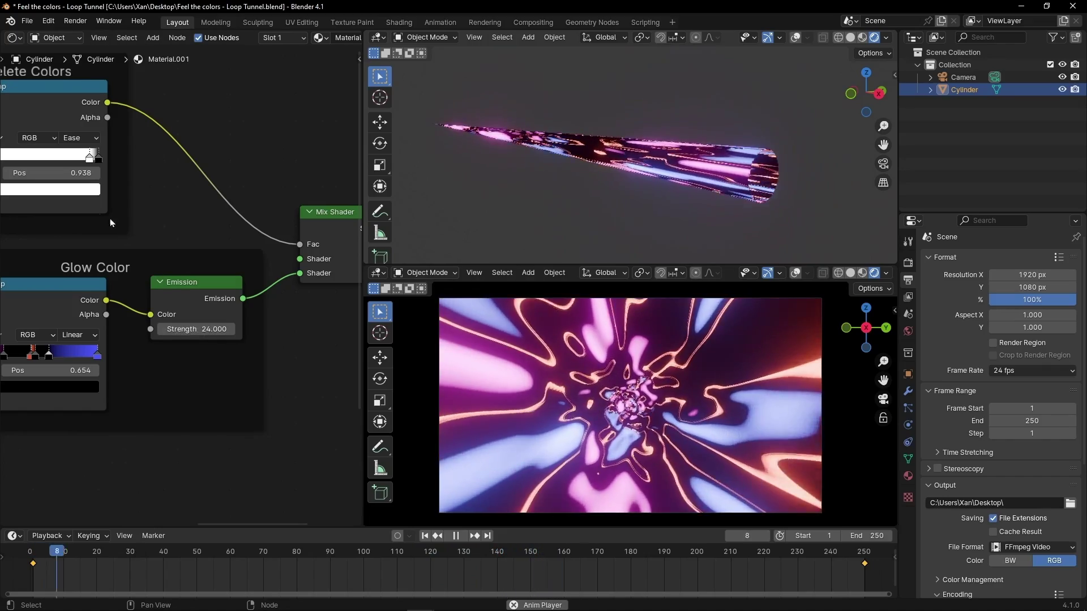
Step: Examine the Delete Colors ramp's stops and interpolation alongside the Glow Color ramp
scroll(110, 218, "down", 2)
middle_click_drag(110, 219, 224, 251)
scroll(224, 251, "up", 2)
scroll(176, 286, "up", 1)
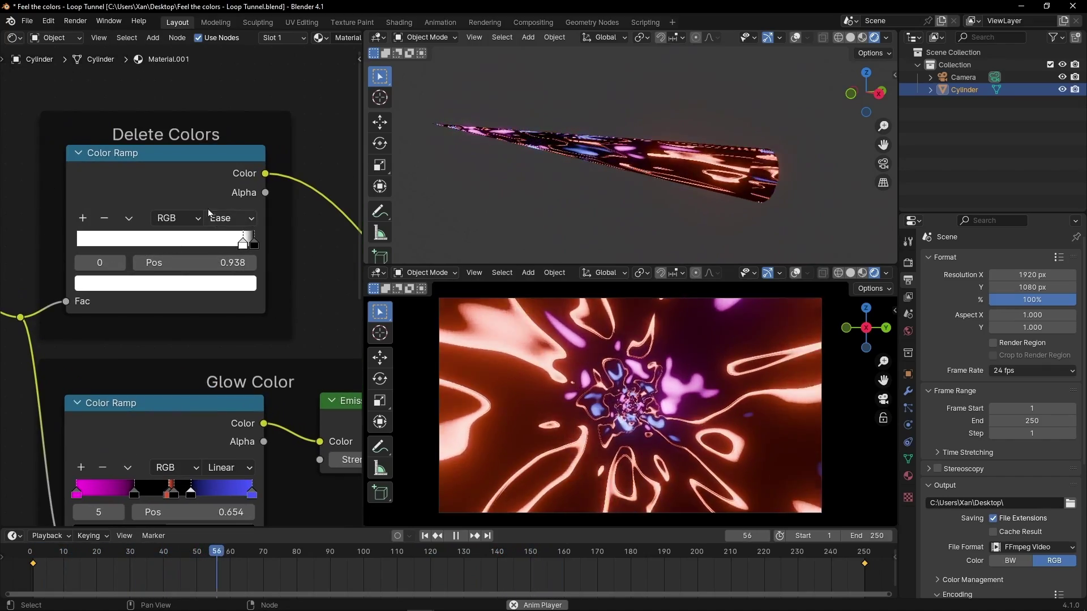
scroll(168, 380, "down", 1)
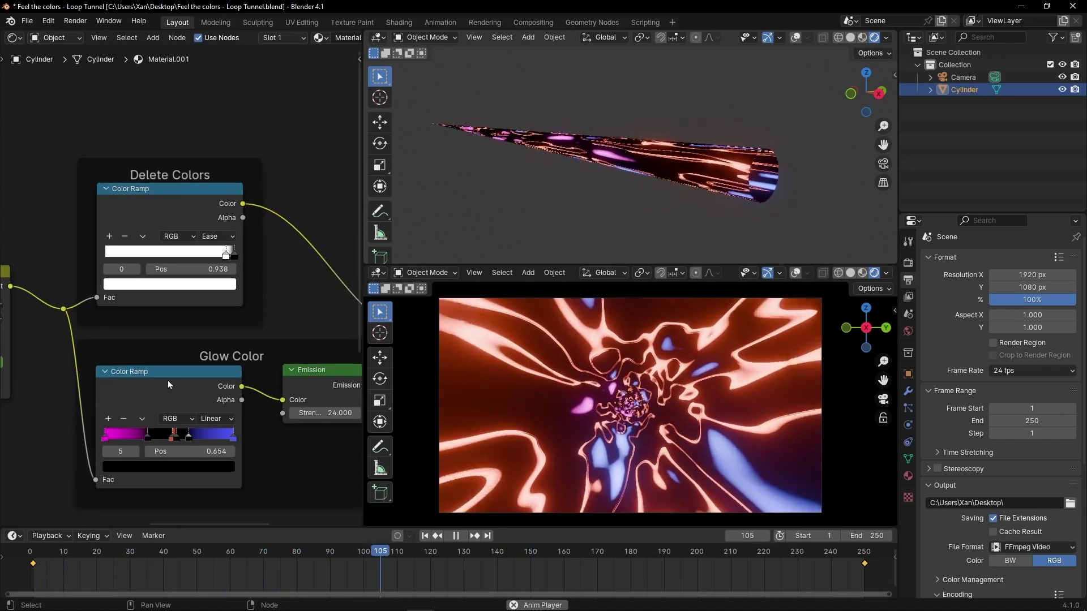
middle_click_drag(167, 380, 215, 328)
scroll(1, 339, "down", 1)
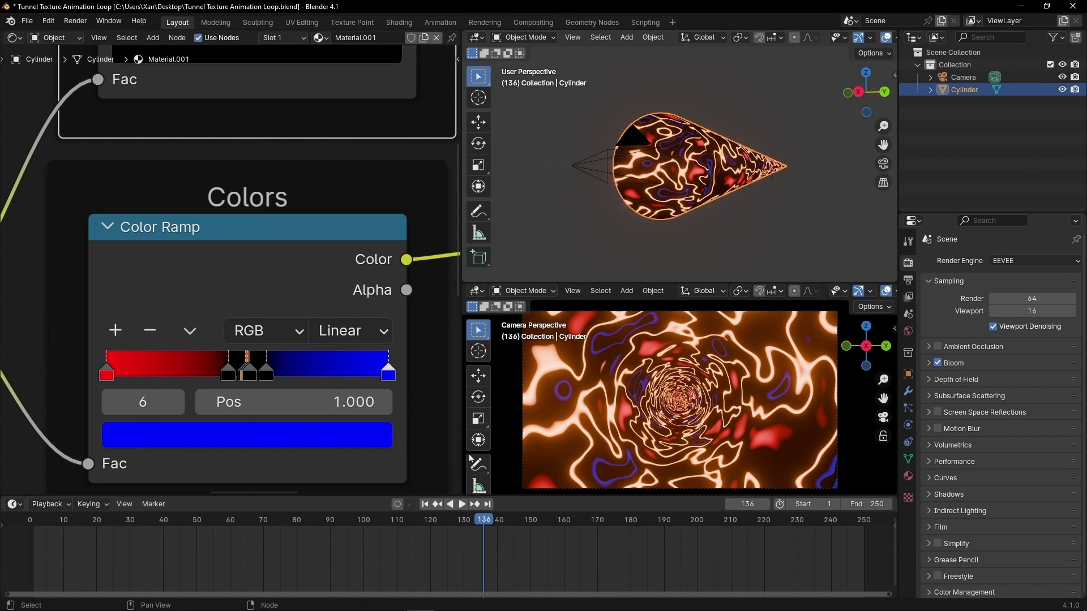
Step: In the Tunnel Texture Animation Loop file's Delete colors ramp, shift the black stop toward the ramp's end and add a white stop before it
scroll(202, 383, "up", 1)
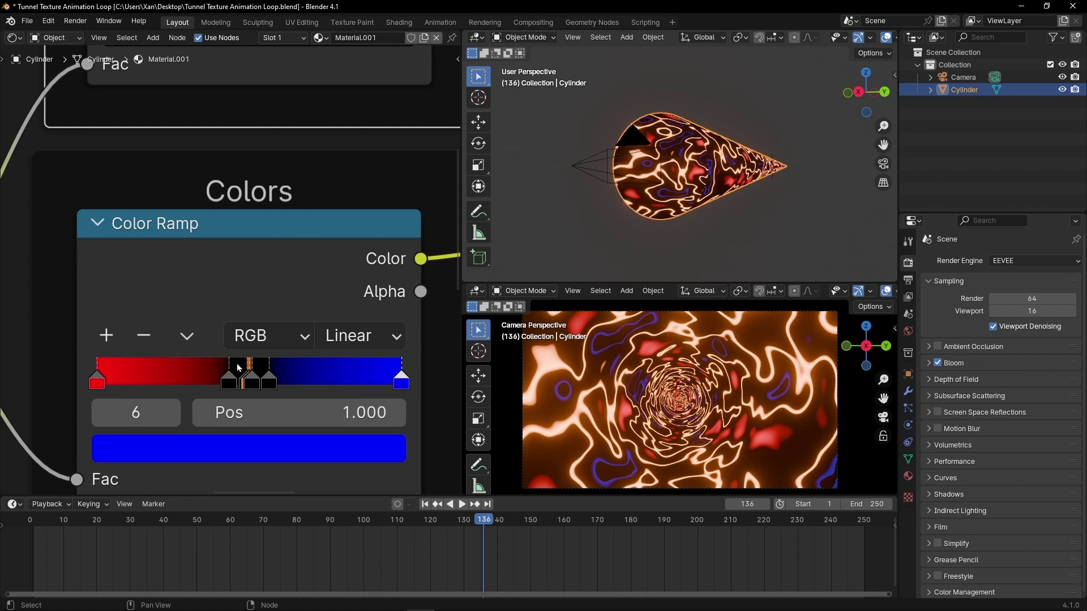
middle_click_drag(285, 180, 284, 443)
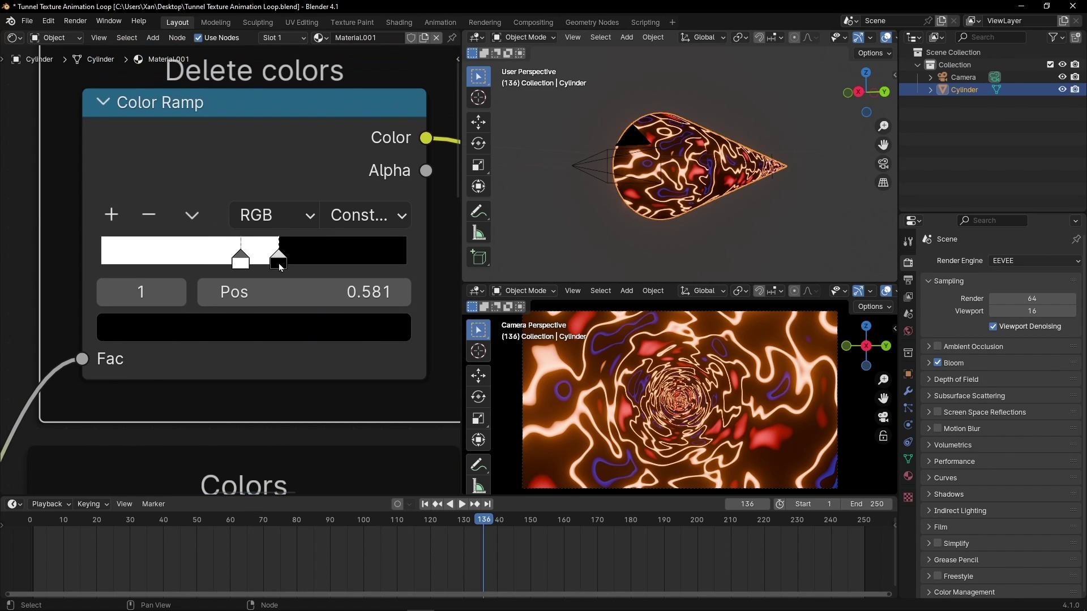
left_click_drag(280, 267, 295, 265)
left_click_drag(375, 263, 348, 265)
left_click(111, 214)
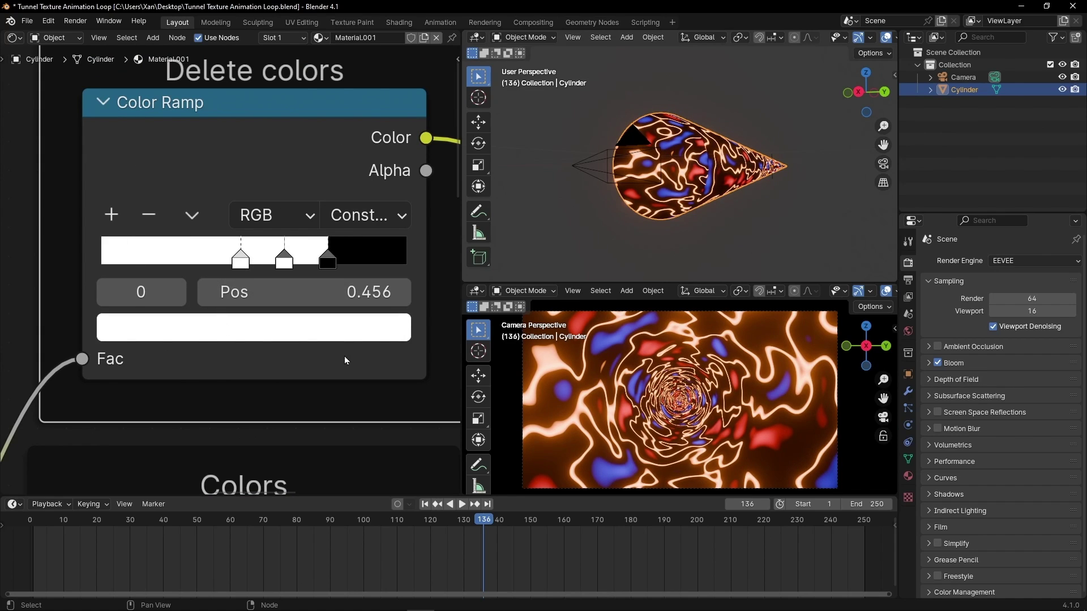
Step: Make the Delete colors ramp's first stop black at position 0.000 and narrow the white band, with the closing black stop at 0.577
left_click(272, 338)
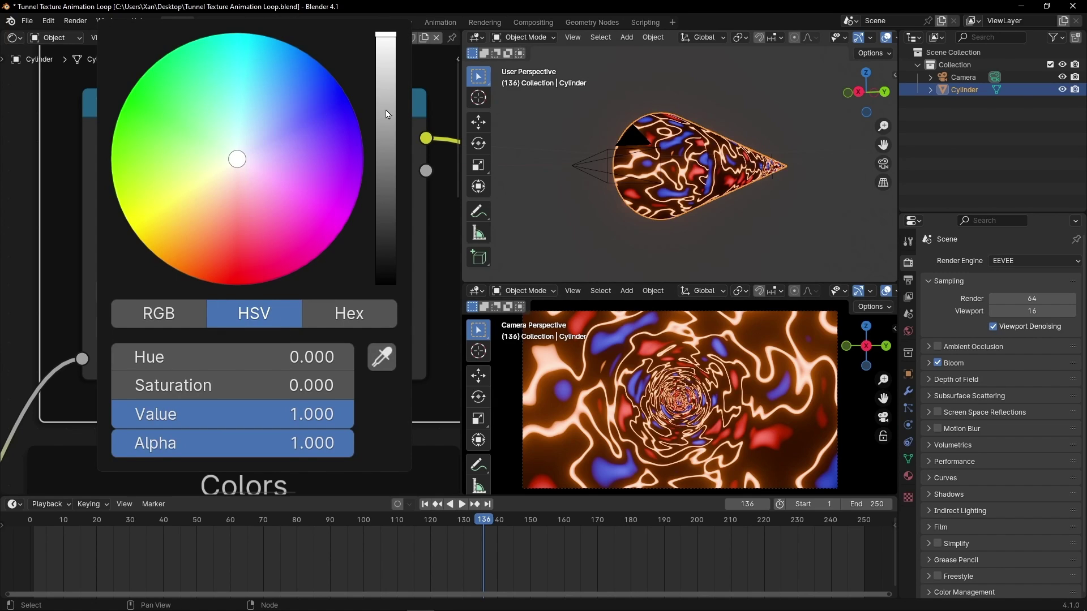
left_click_drag(385, 260, 382, 292)
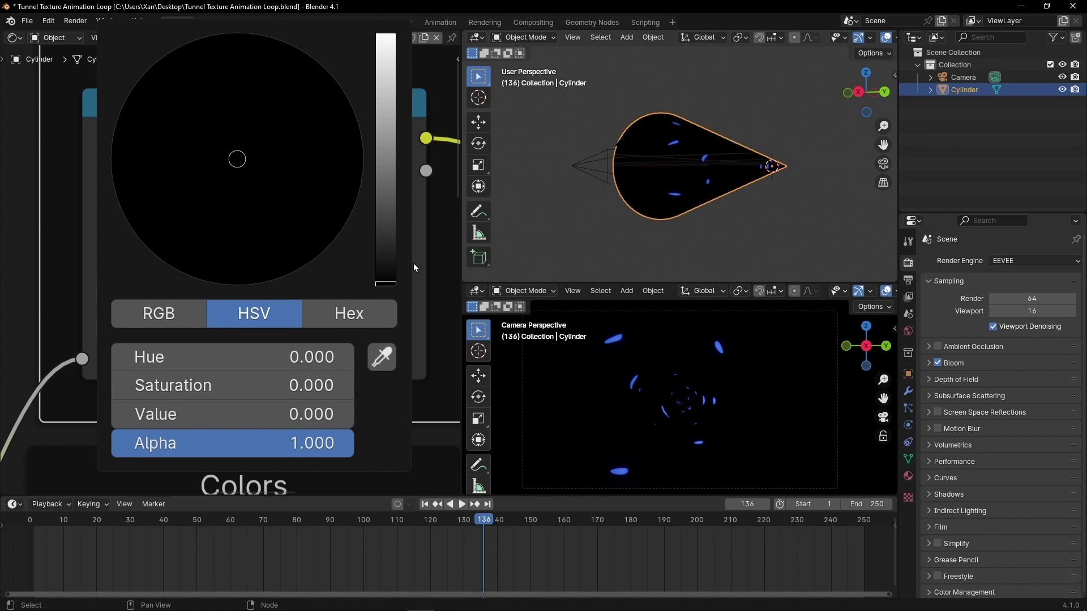
left_click_drag(244, 259, 100, 261)
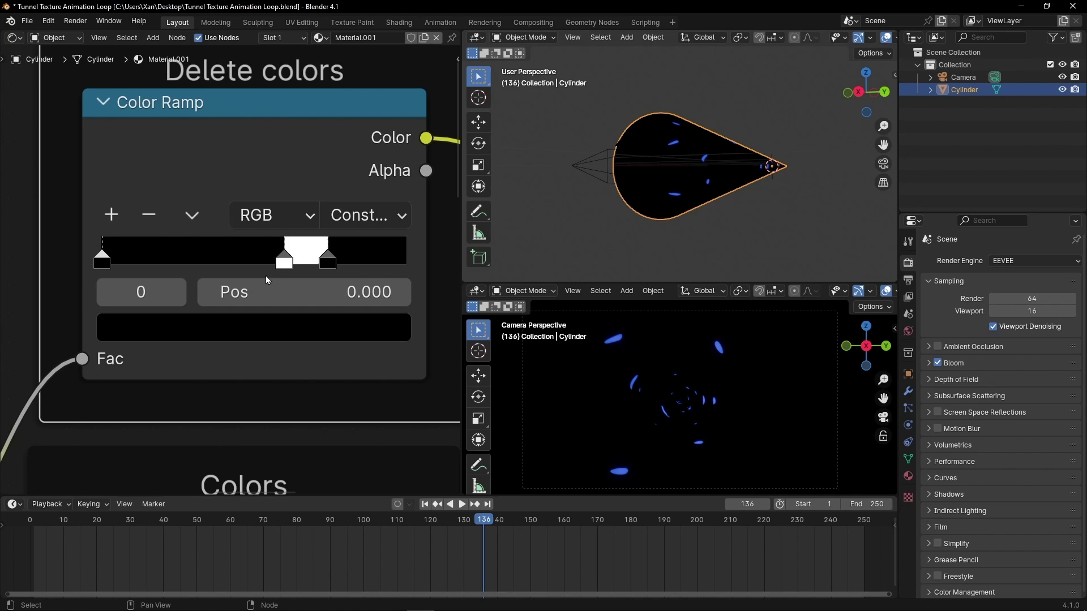
left_click_drag(284, 262, 250, 262)
left_click_drag(329, 263, 278, 262)
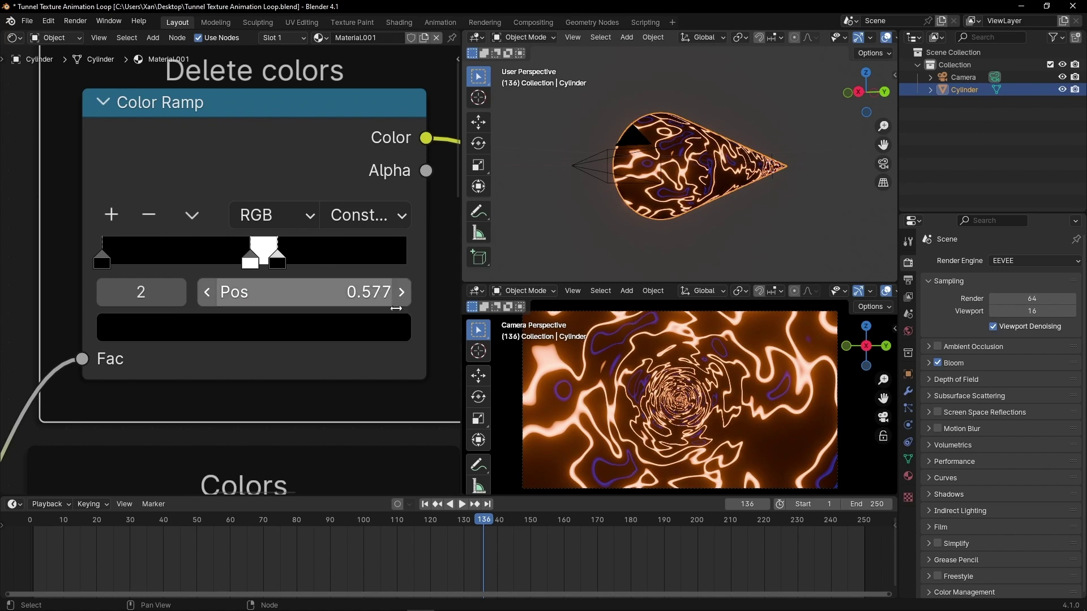
Step: Play the animation in a maximized camera view and move the Delete colors ramp's white stop to 0.504
key("space")
key("ctrl+space")
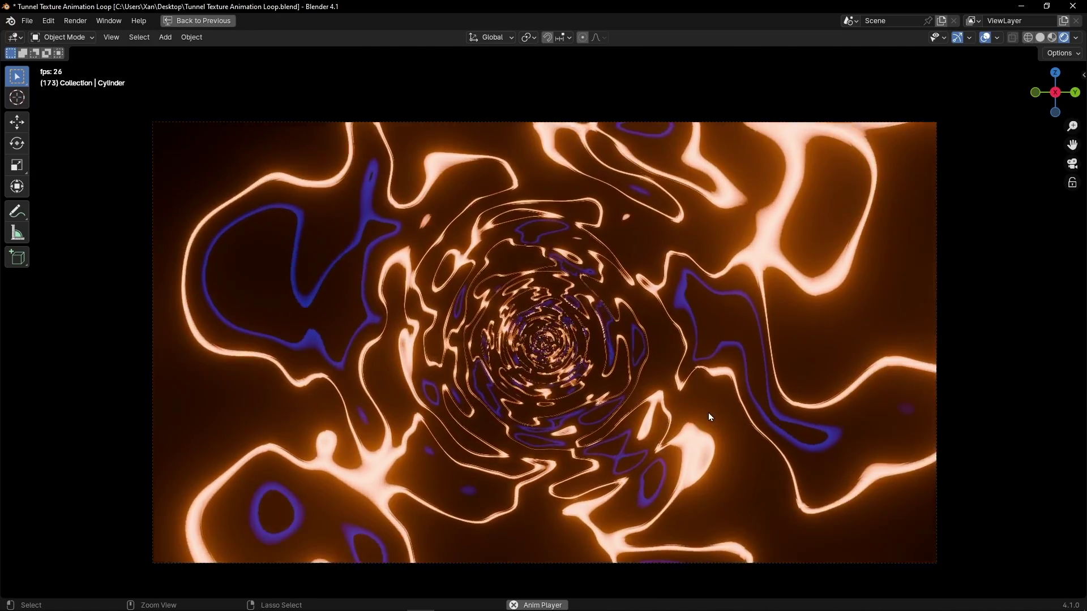
key("ctrl+space")
left_click(251, 263)
mouse_move(250, 262)
left_mouse_down()
mouse_move(126, 263)
mouse_move(341, 262)
mouse_move(255, 263)
left_mouse_up()
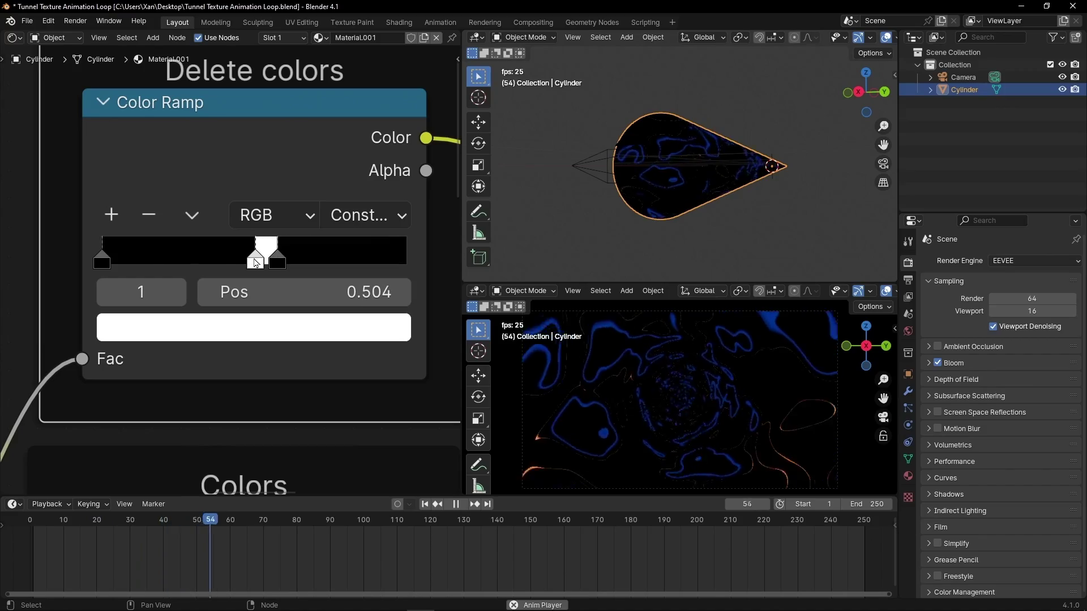
Step: Flip the Delete colors ramp and bring its last black stop back toward the white stop
left_click(192, 215)
left_click(234, 247)
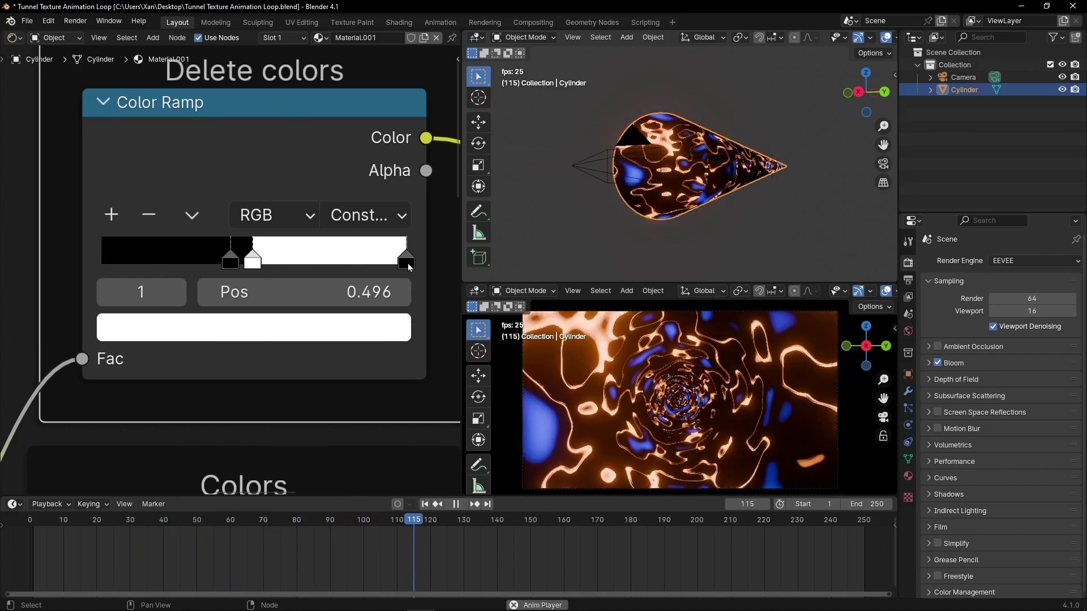
left_click_drag(406, 263, 294, 269)
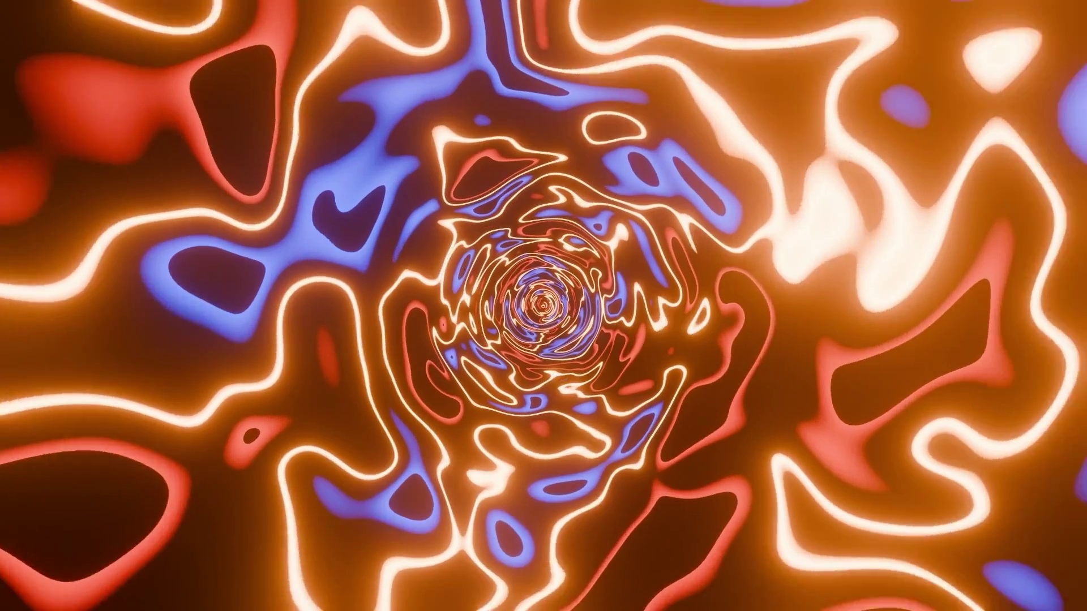